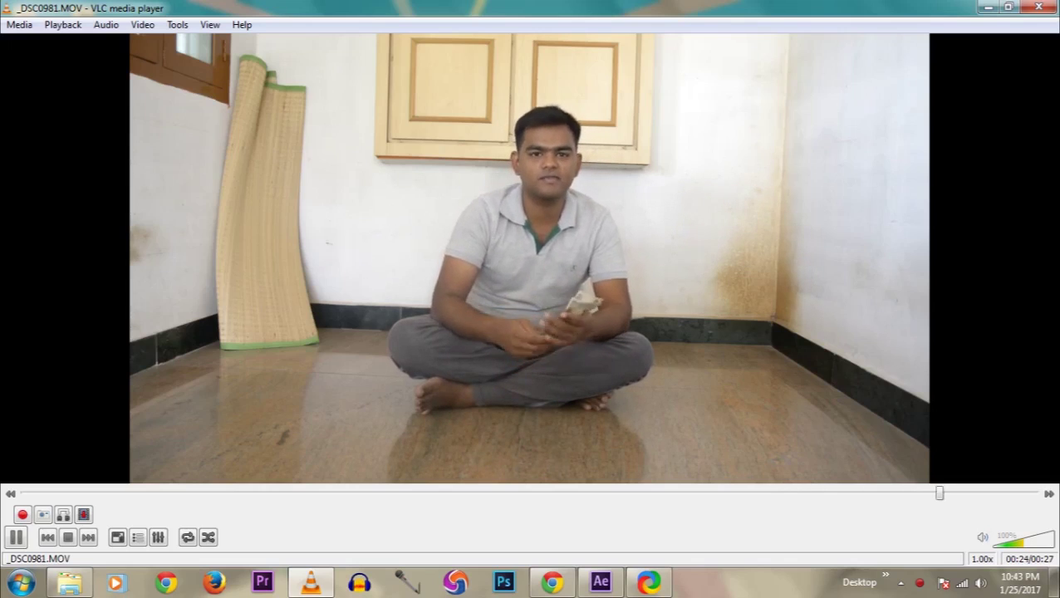
Close the video playback, switch to After Effects and import _DSC0981.MOV from its Explorer folder into the project.
click(1034, 7)
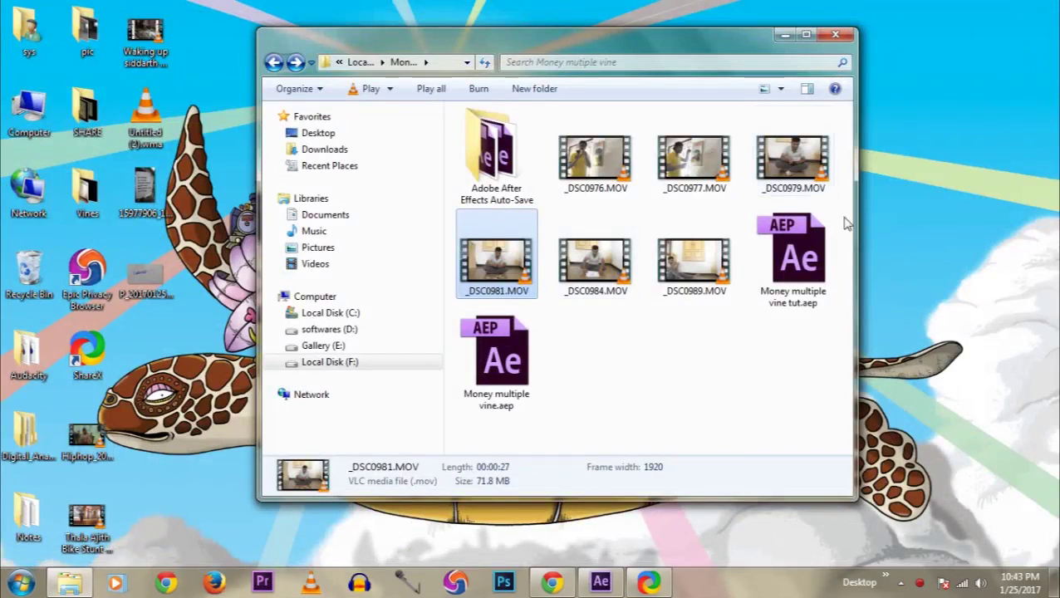
click(602, 583)
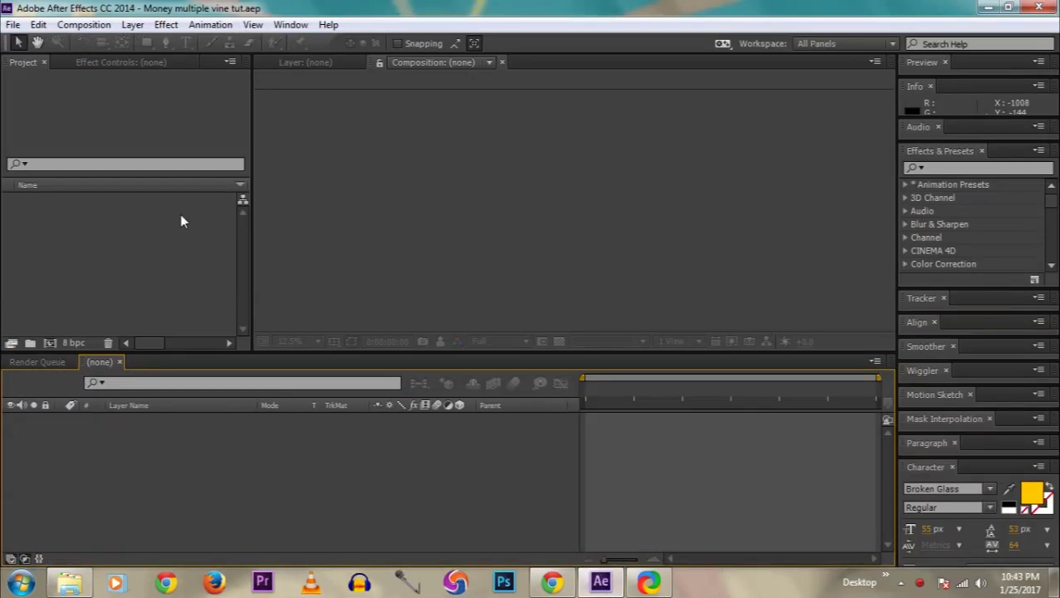
click(73, 583)
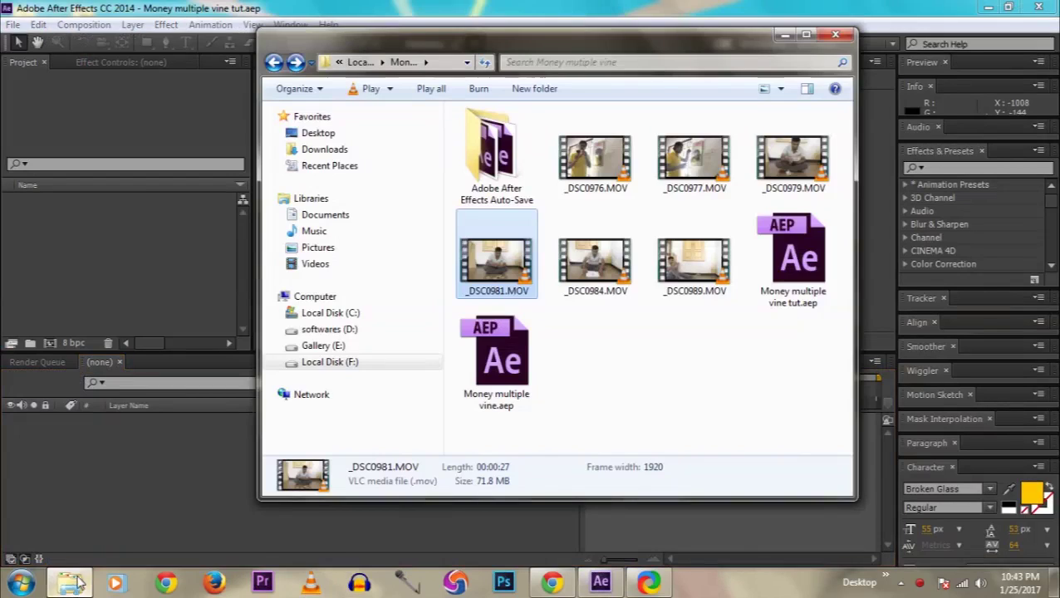
drag(490, 261, 150, 263)
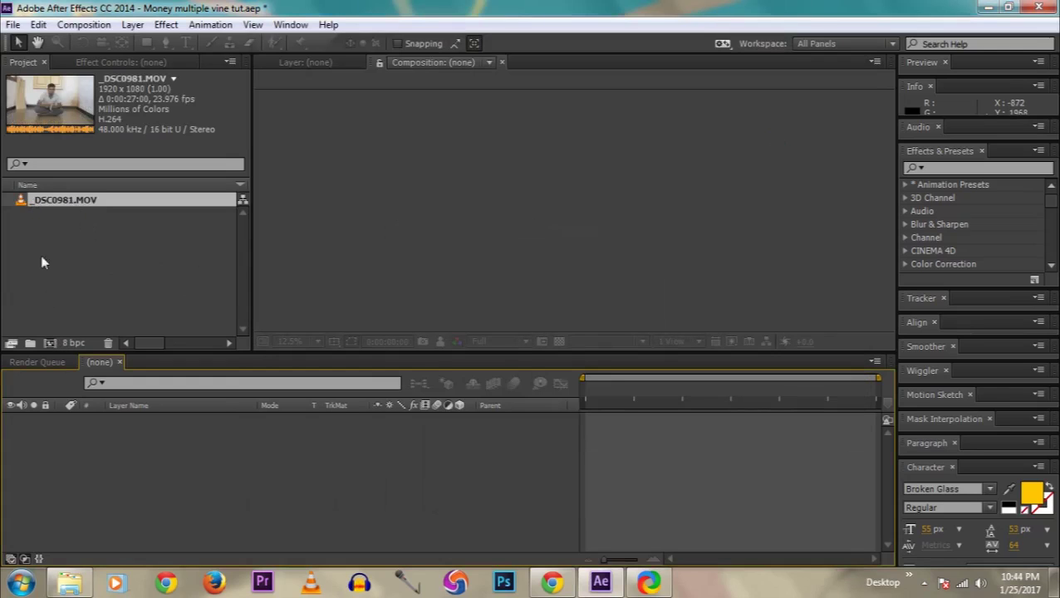
Create a composition with the HDTV 1080 24 preset and add the _DSC0981.MOV clip to its timeline.
click(49, 343)
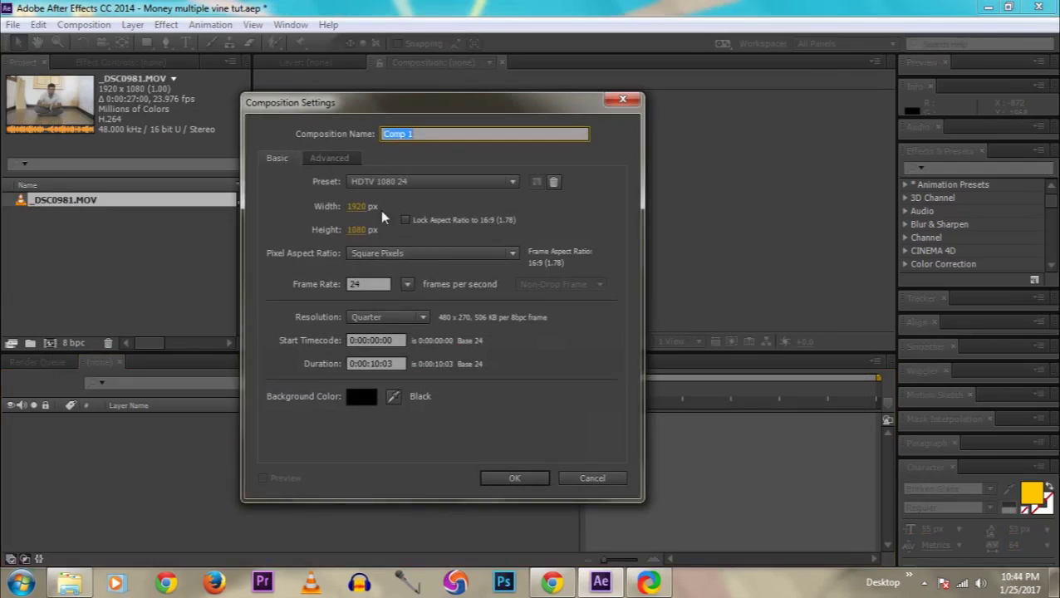
click(389, 184)
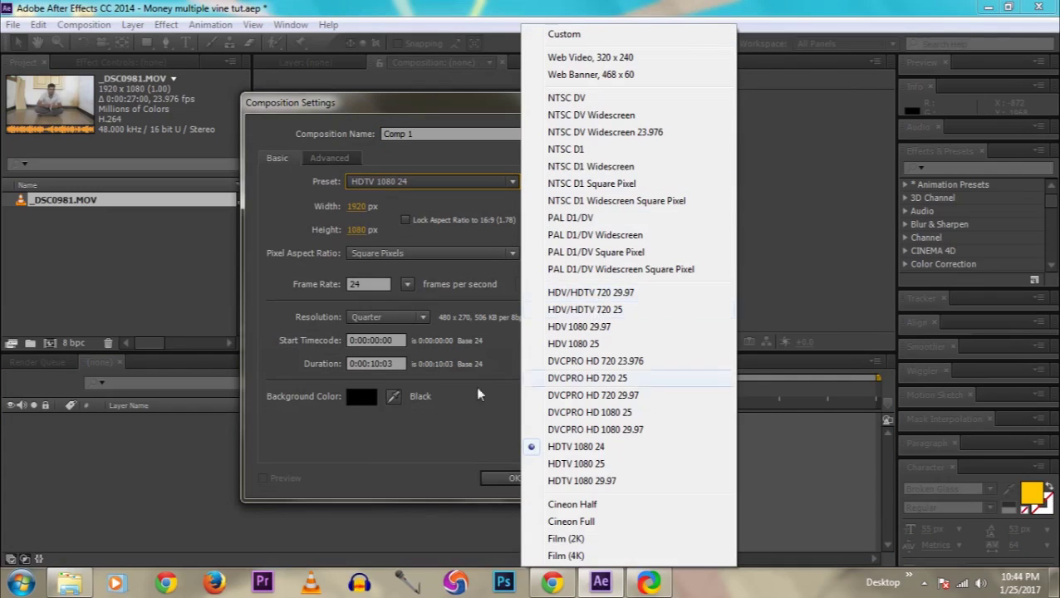
click(305, 438)
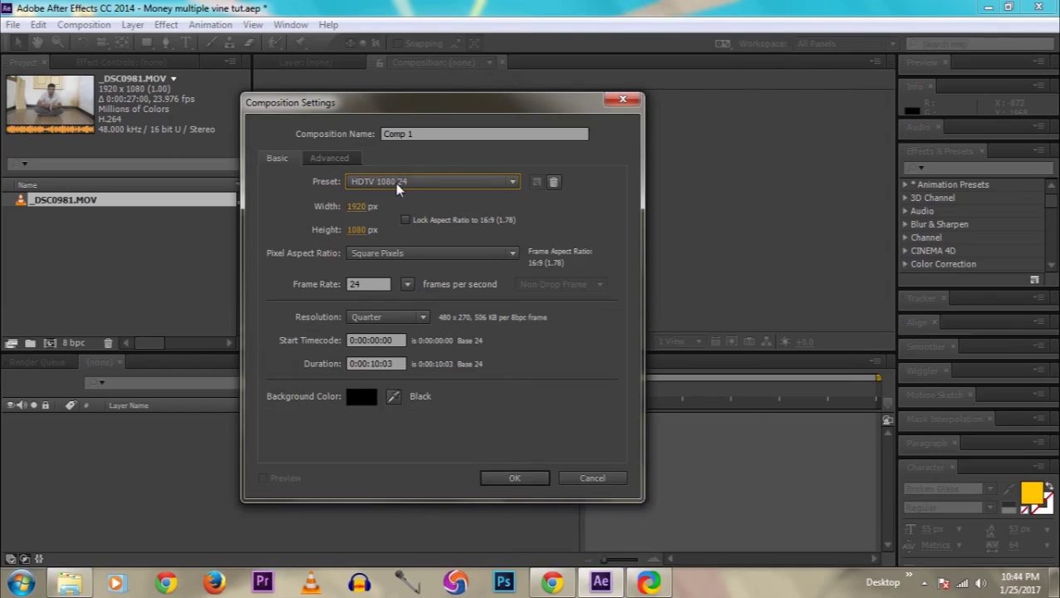
click(497, 476)
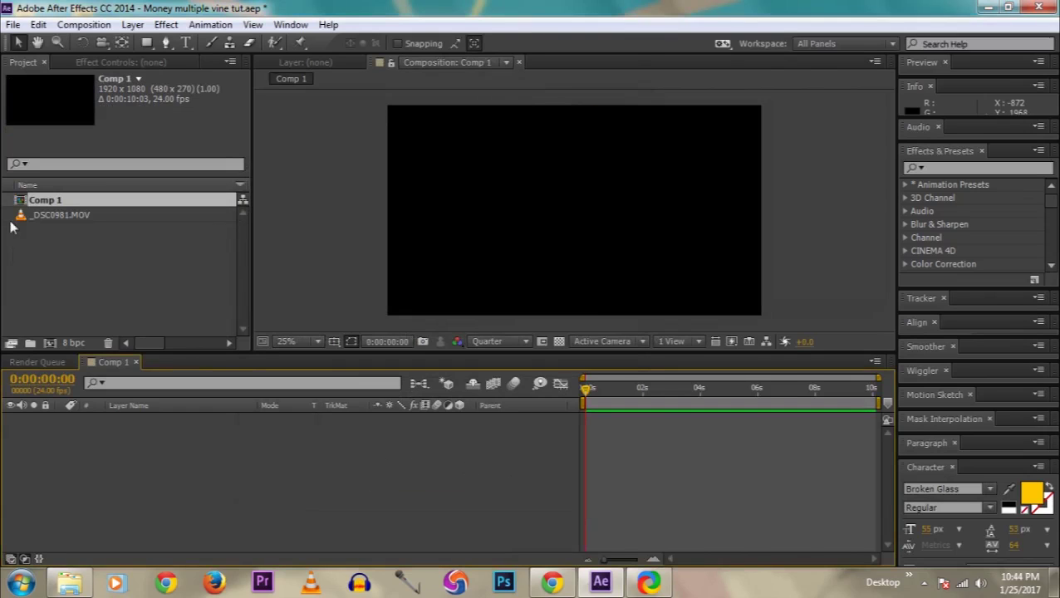
drag(49, 217, 125, 464)
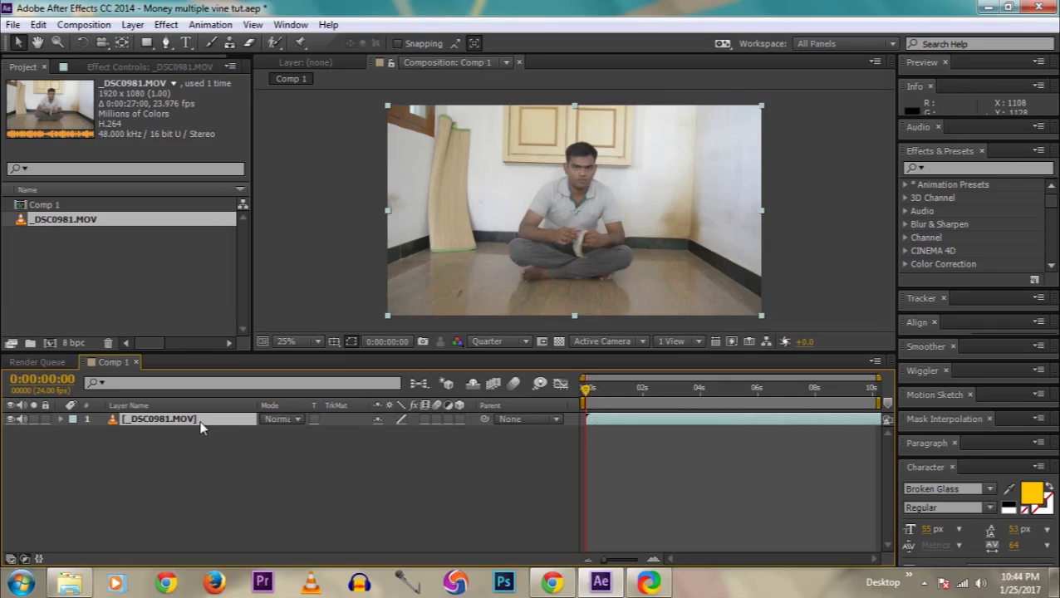
Rename the clip's layer in the composition to Roto.
mouse_move(587, 396)
mouse_down()
mouse_move(635, 391)
mouse_move(602, 395)
mouse_up()
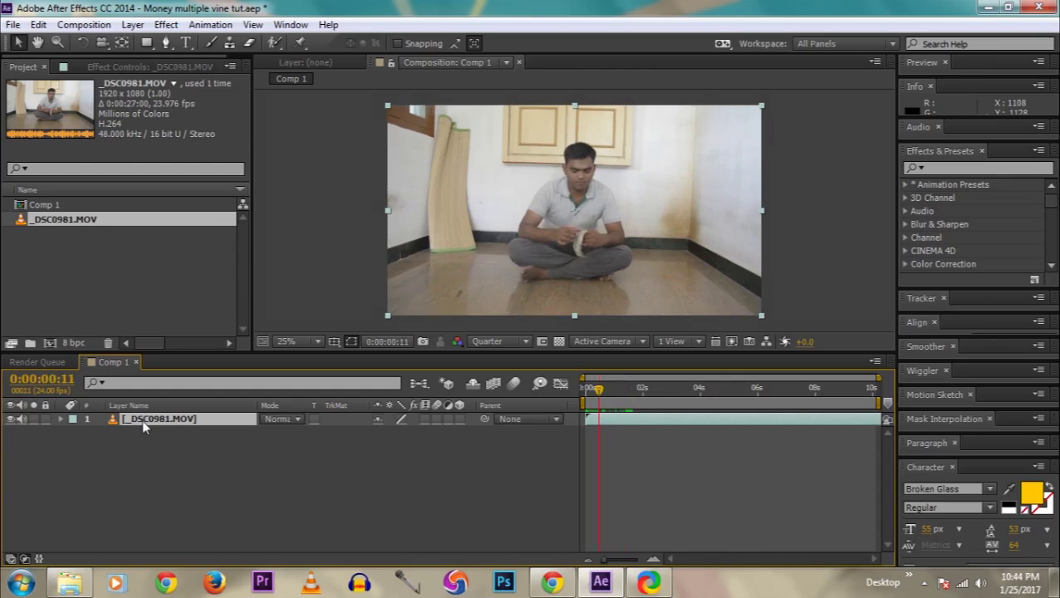
right_click(144, 426)
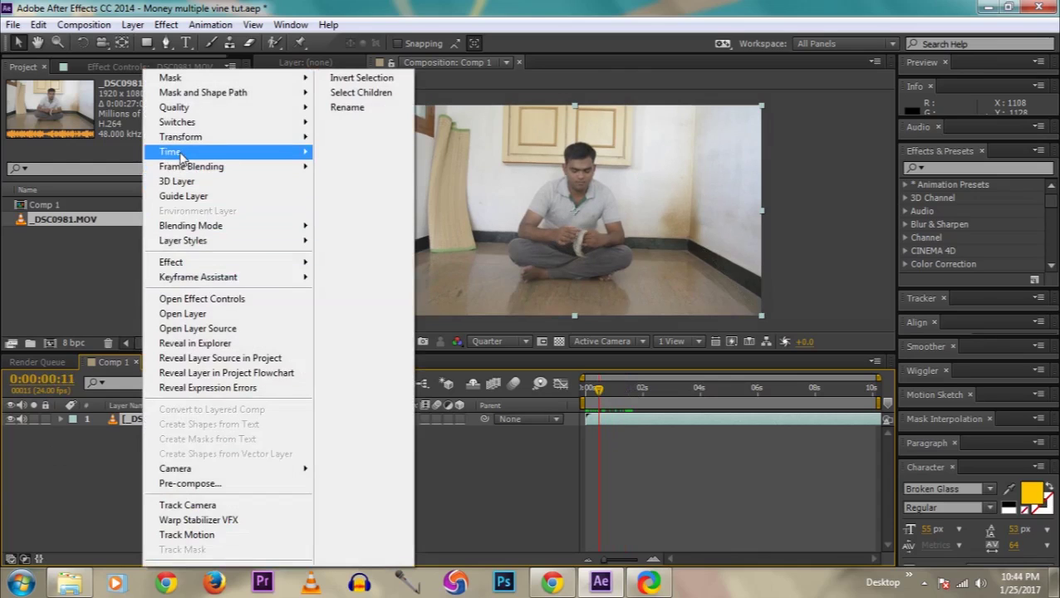
click(363, 109)
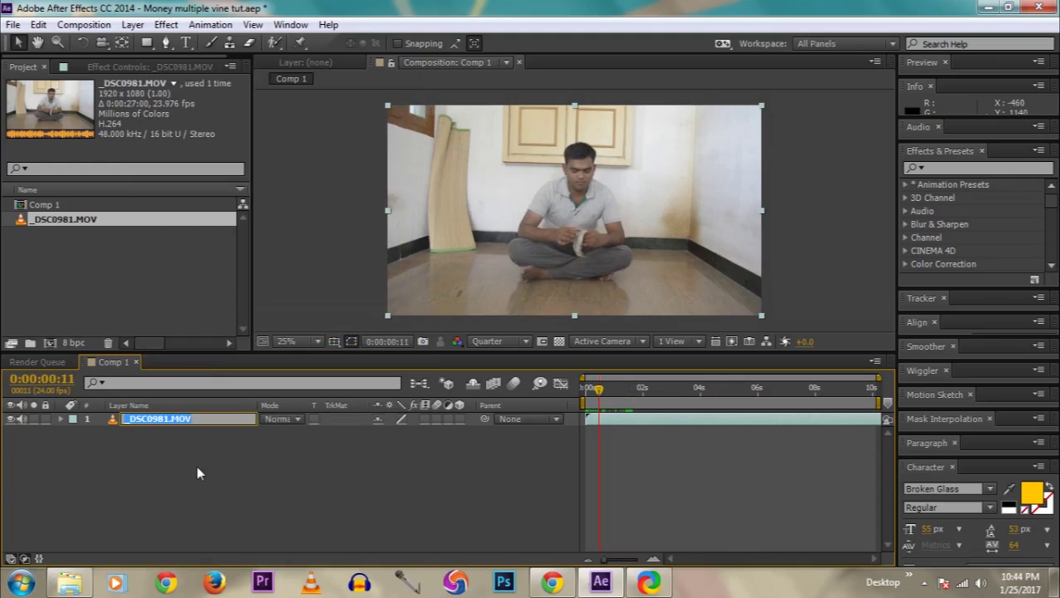
text(Roto)
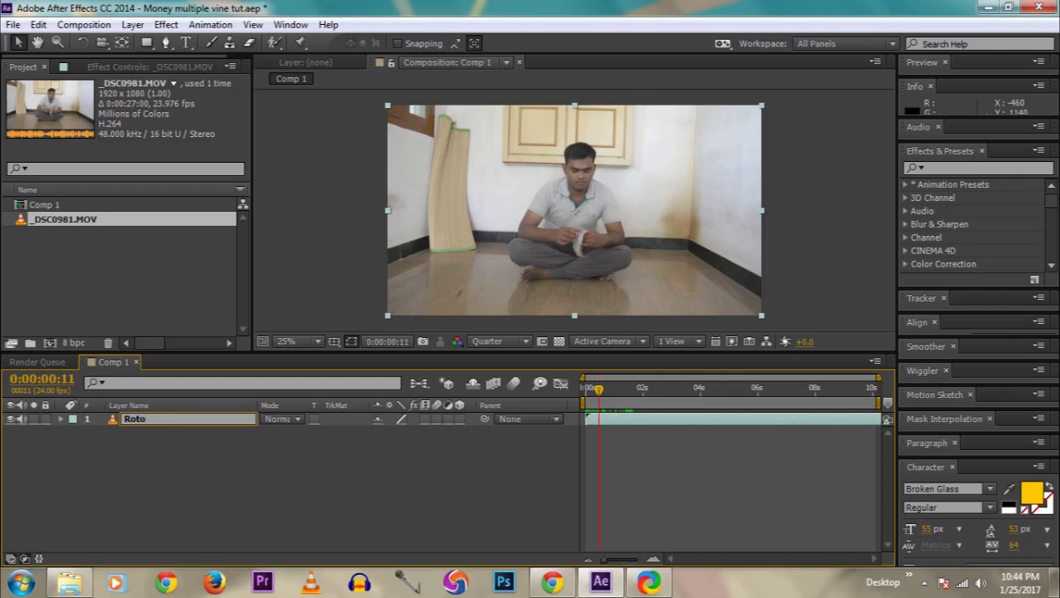
key(Return)
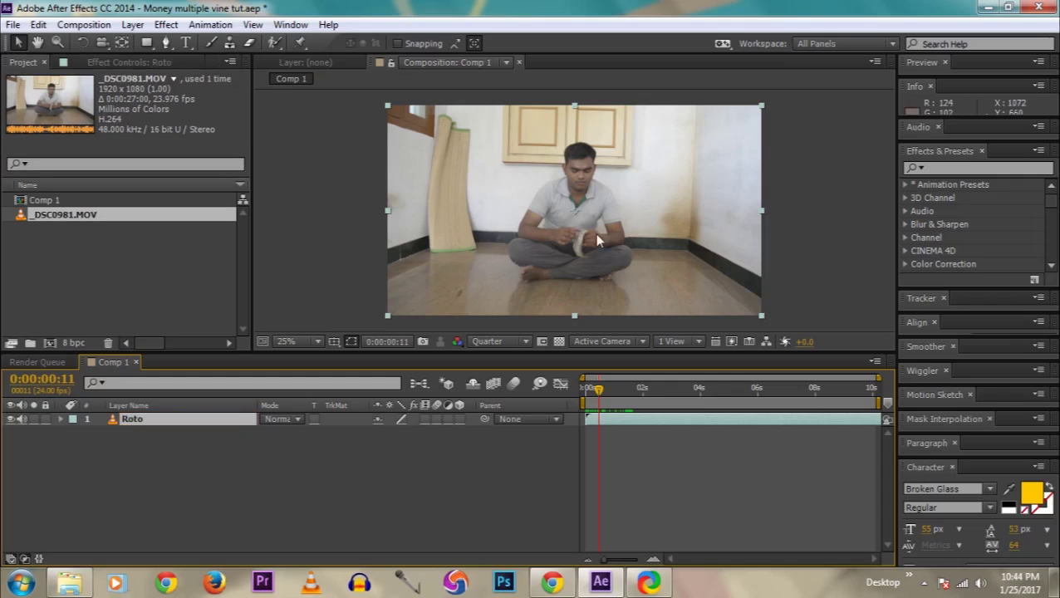
Enlarge the Preview panel to expose its playback controls and go to frame 0:00:01:01 of the composition.
scroll(589, 260, up, 2)
drag(589, 261, 545, 203)
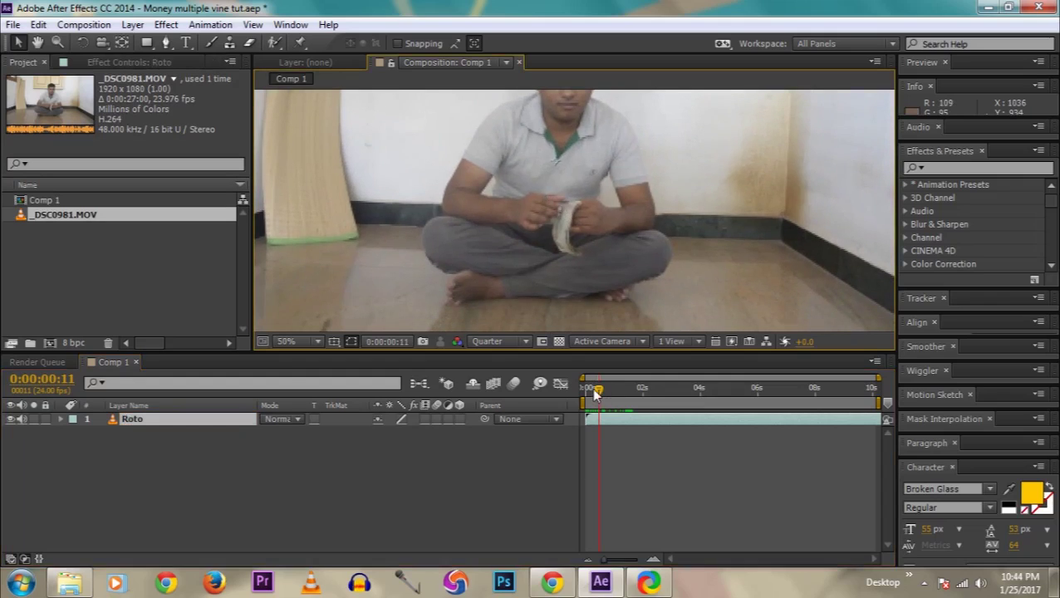
drag(600, 393, 617, 393)
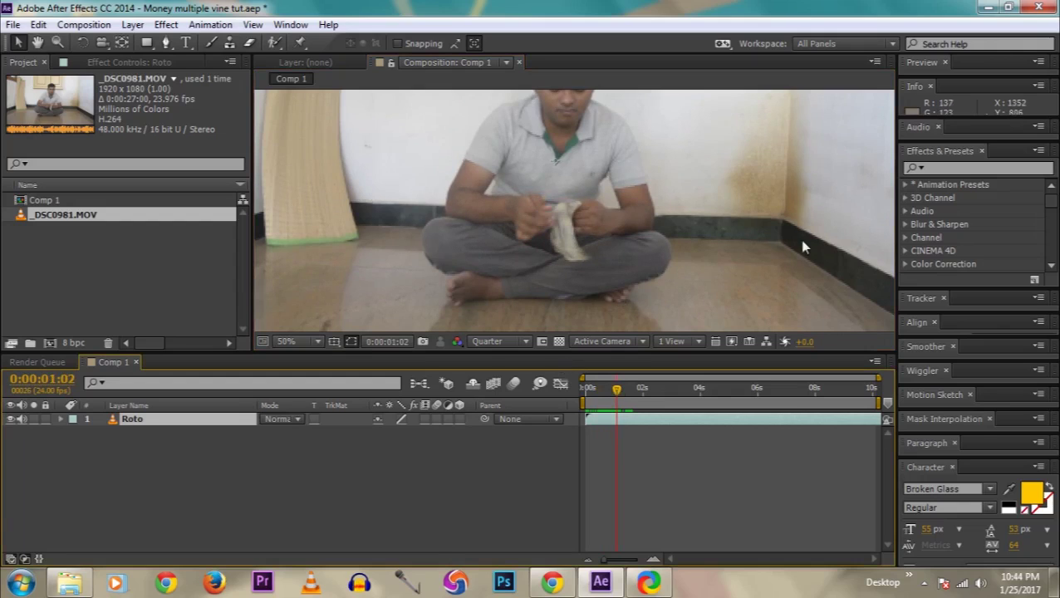
drag(940, 121, 935, 194)
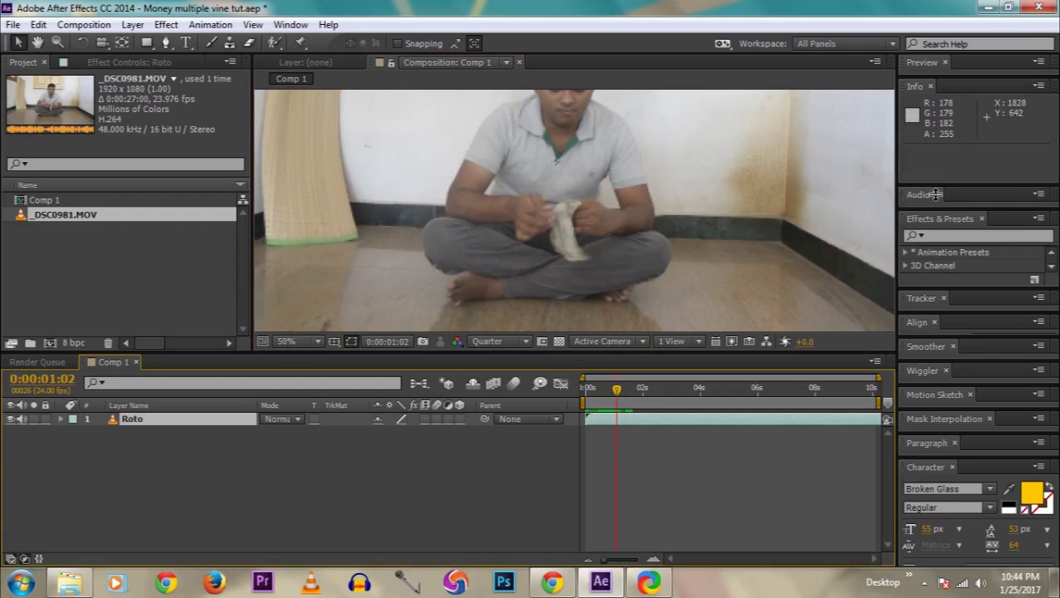
drag(945, 77, 943, 218)
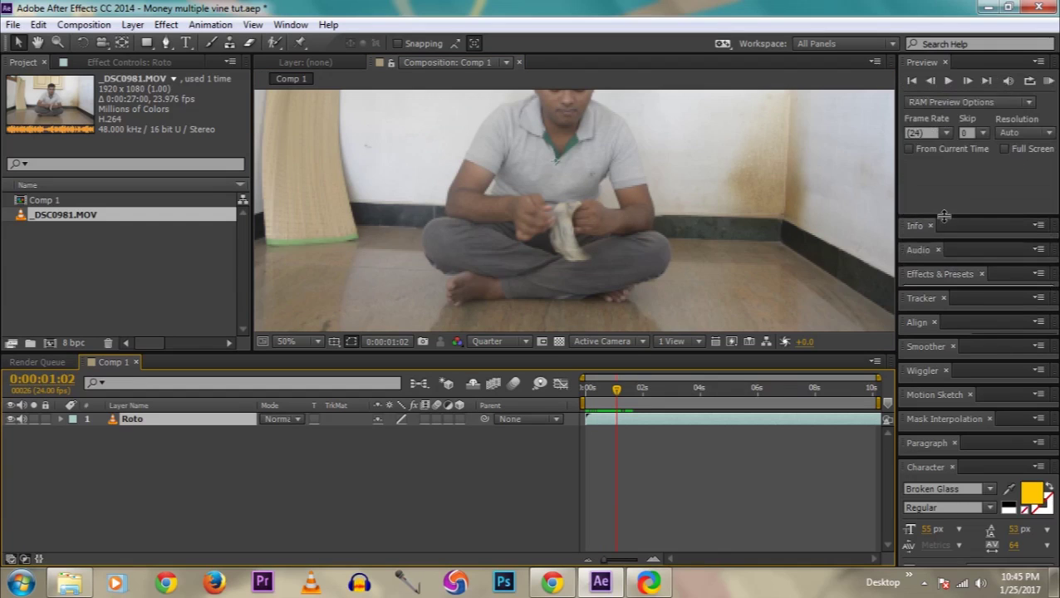
click(929, 80)
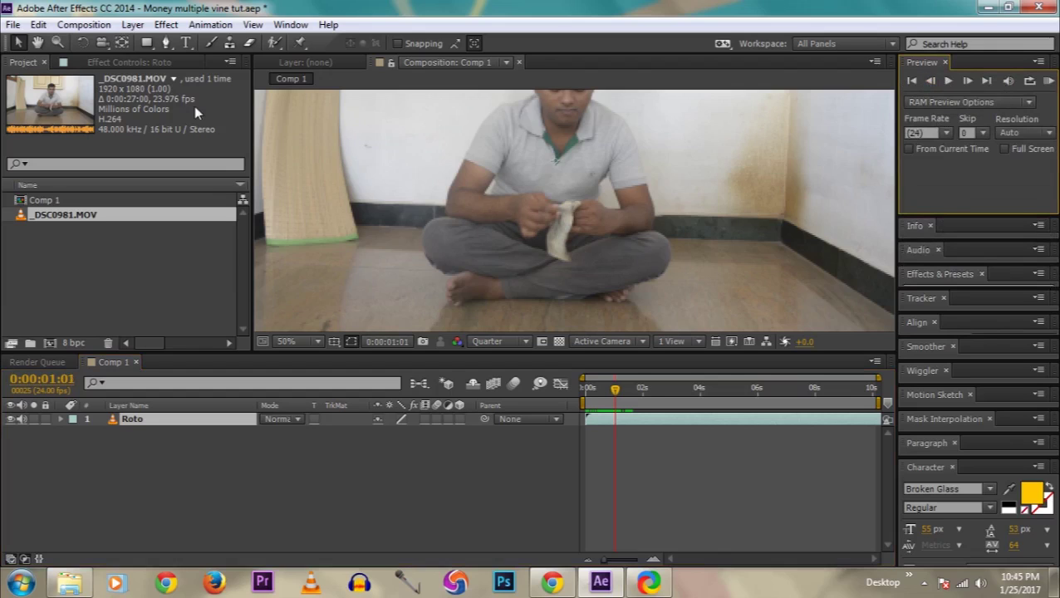
Paint a Roto Brush foreground stroke down the banknotes in the man's hands at frame 0:00:00:08 of the Roto layer.
click(275, 43)
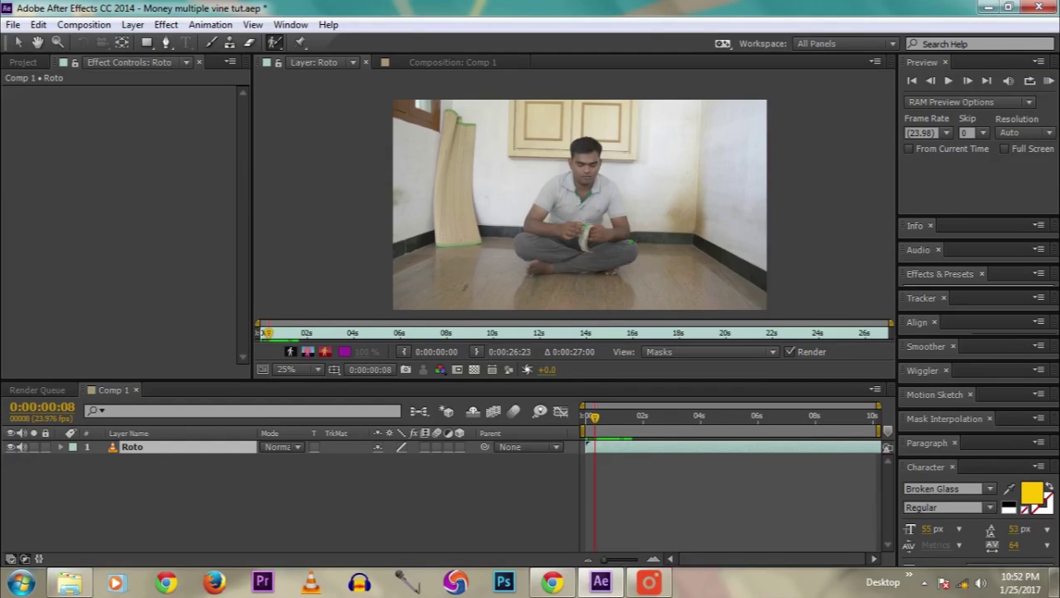
drag(582, 381, 600, 465)
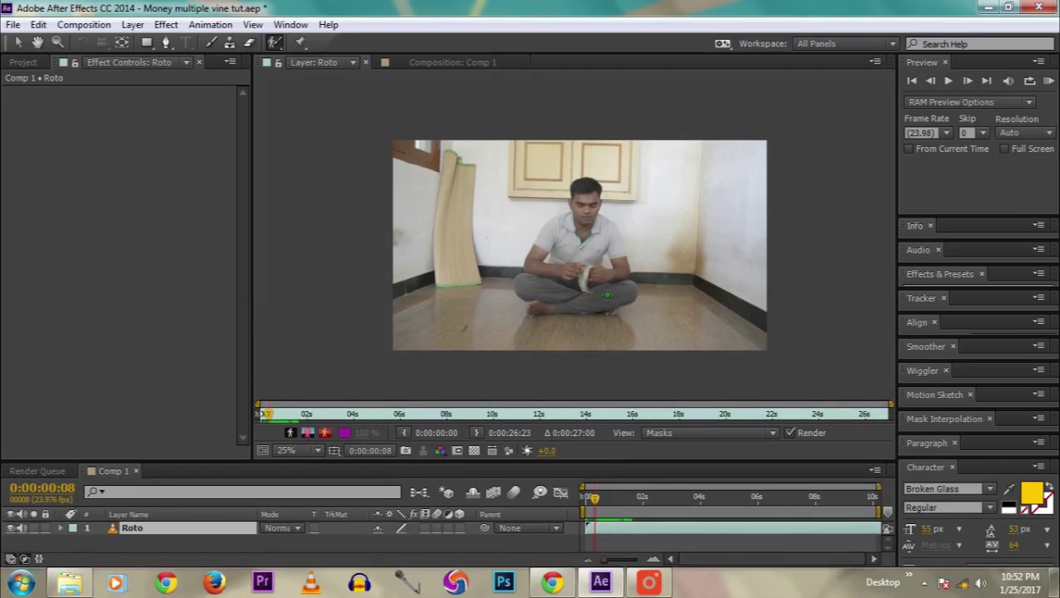
scroll(607, 295, up, 2)
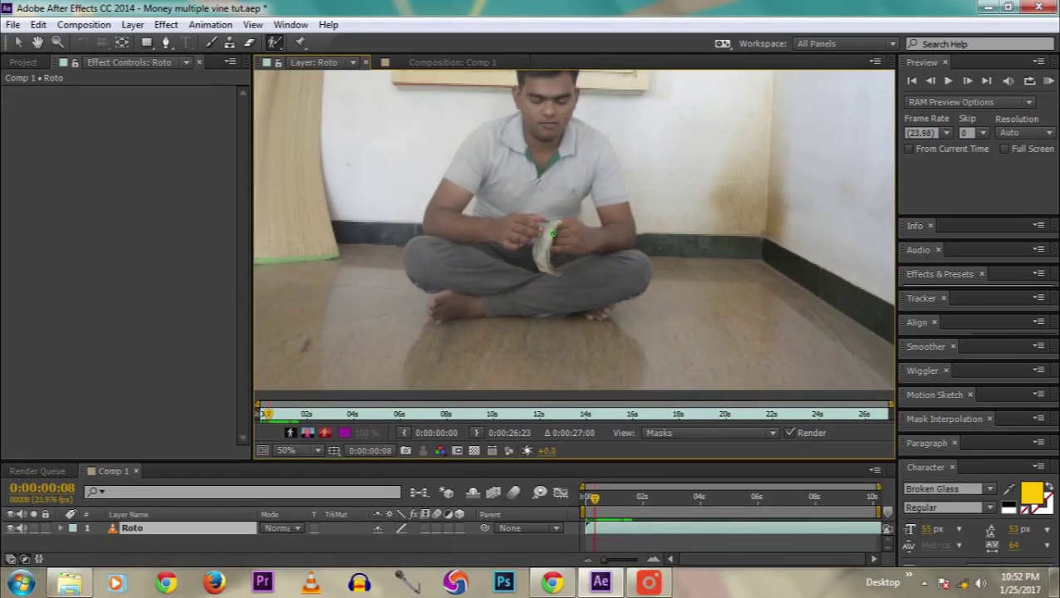
drag(553, 232, 544, 269)
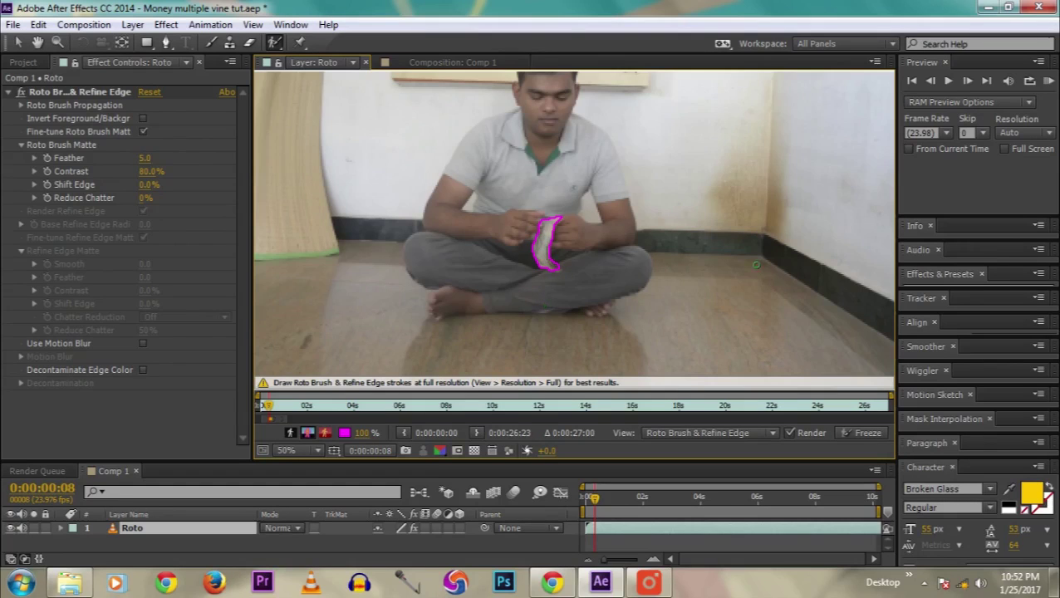
Propagate the Roto Brush selection of the banknotes frame by frame up to 0:00:00:23, checking its outline.
click(966, 80)
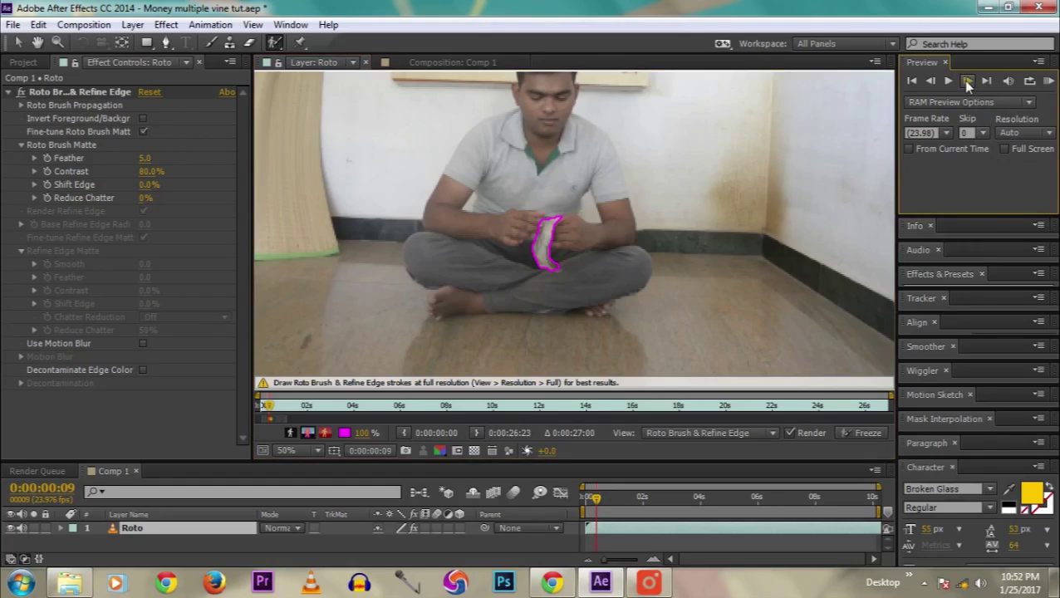
click(966, 81)
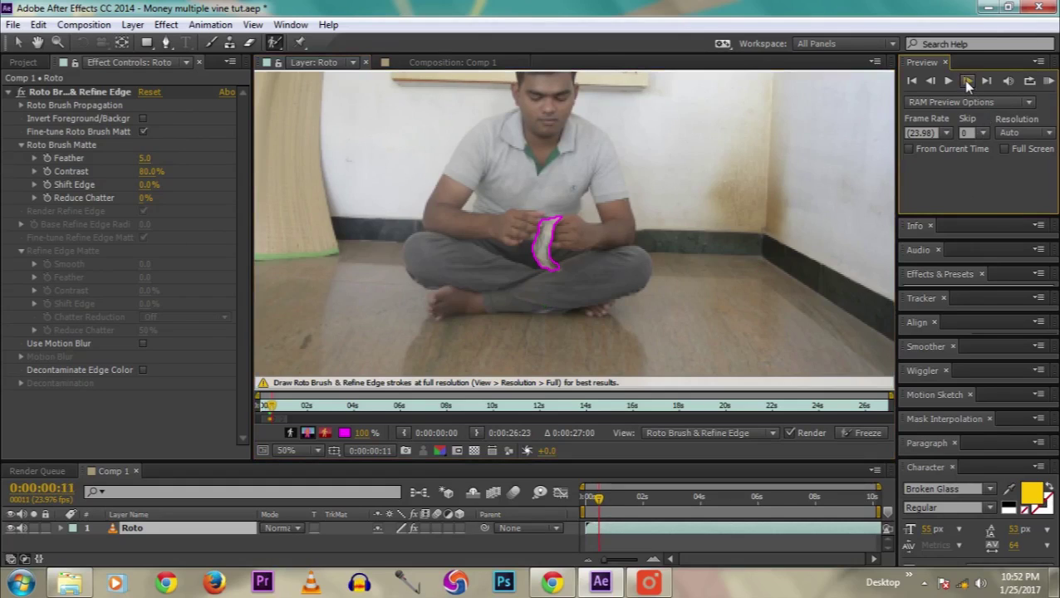
click(967, 80)
click(966, 80)
click(967, 81)
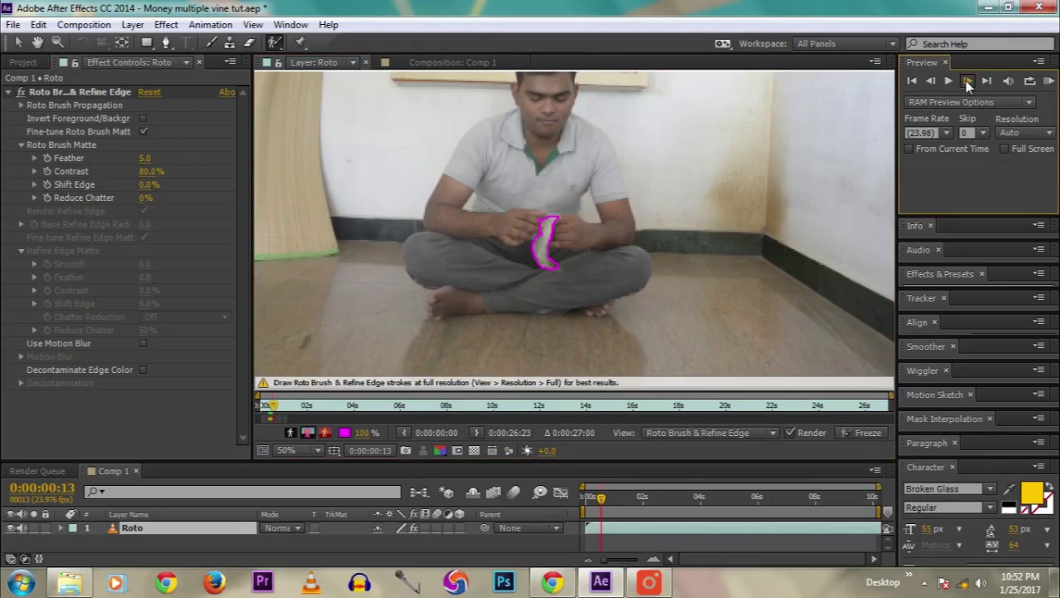
click(966, 81)
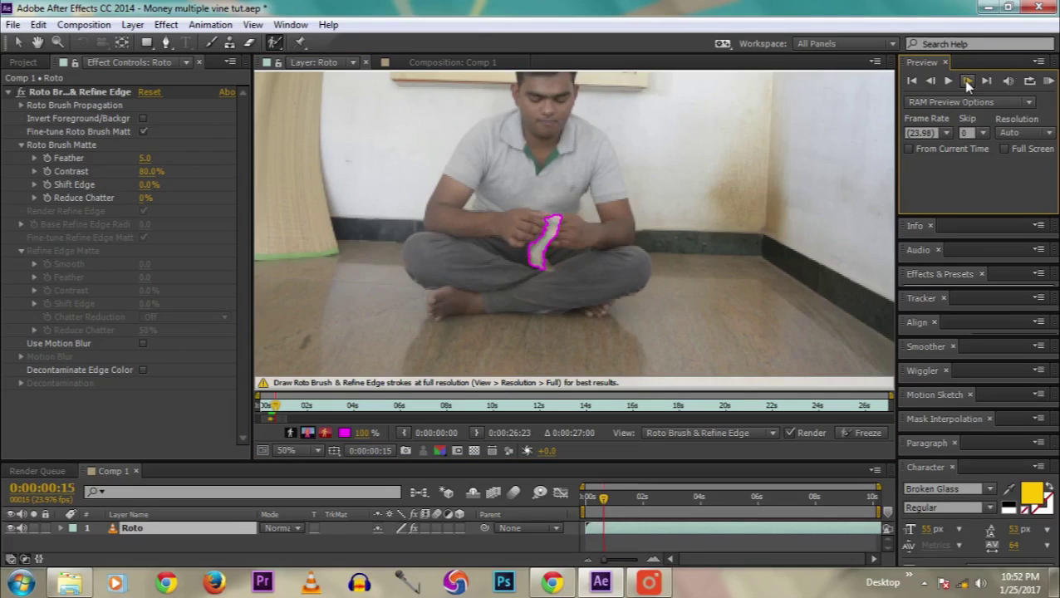
click(966, 81)
click(967, 81)
click(967, 80)
click(966, 80)
click(966, 81)
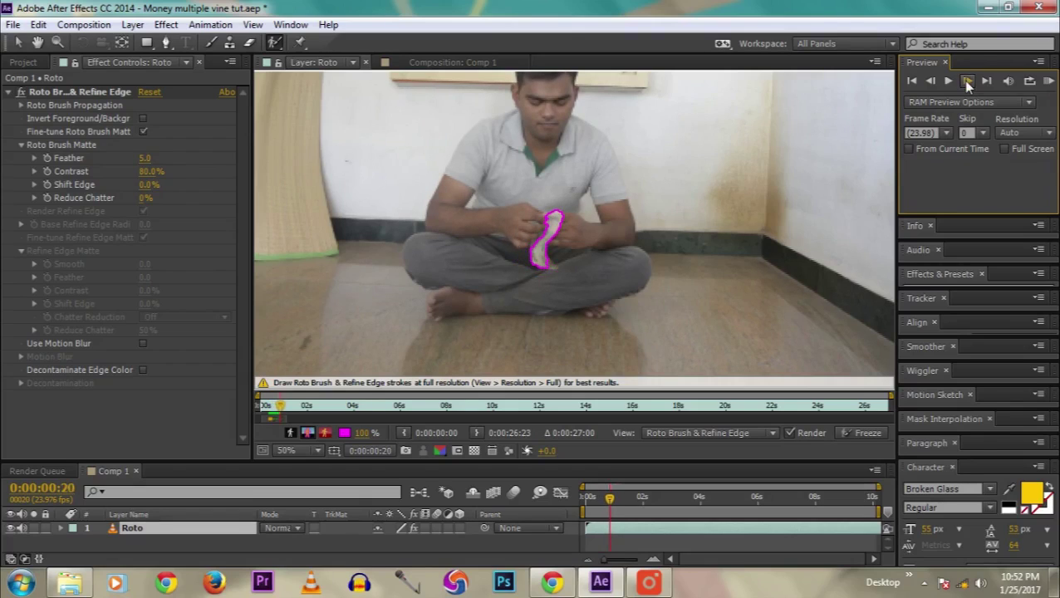
click(966, 80)
click(967, 81)
click(966, 81)
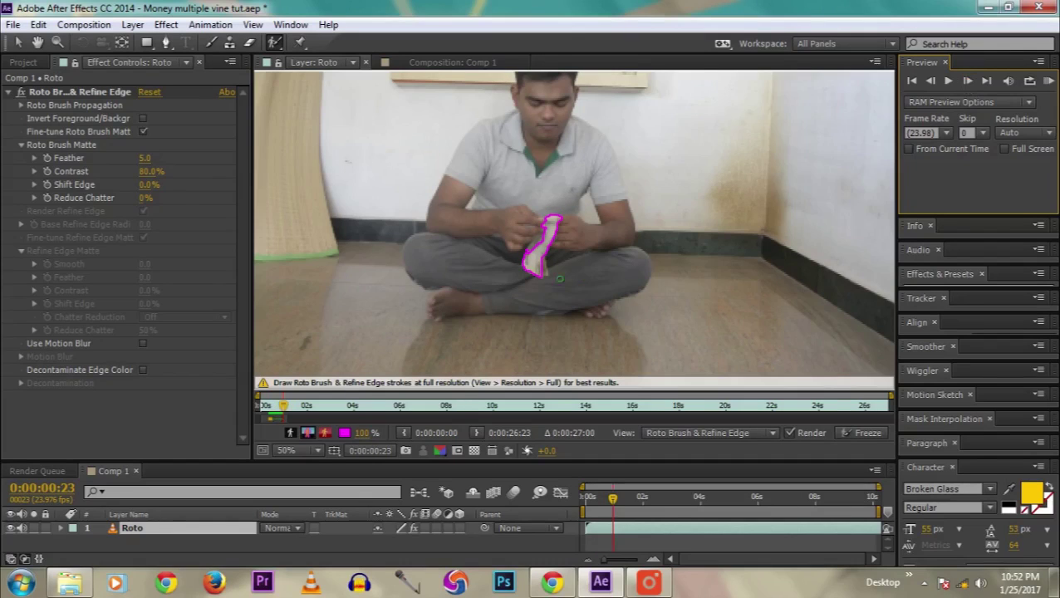
Add missed banknote areas to the Roto Brush selection at 0:00:00:23, and at 0:00:01:01 exclude the upper corner and include the lower end.
scroll(556, 262, up, 2)
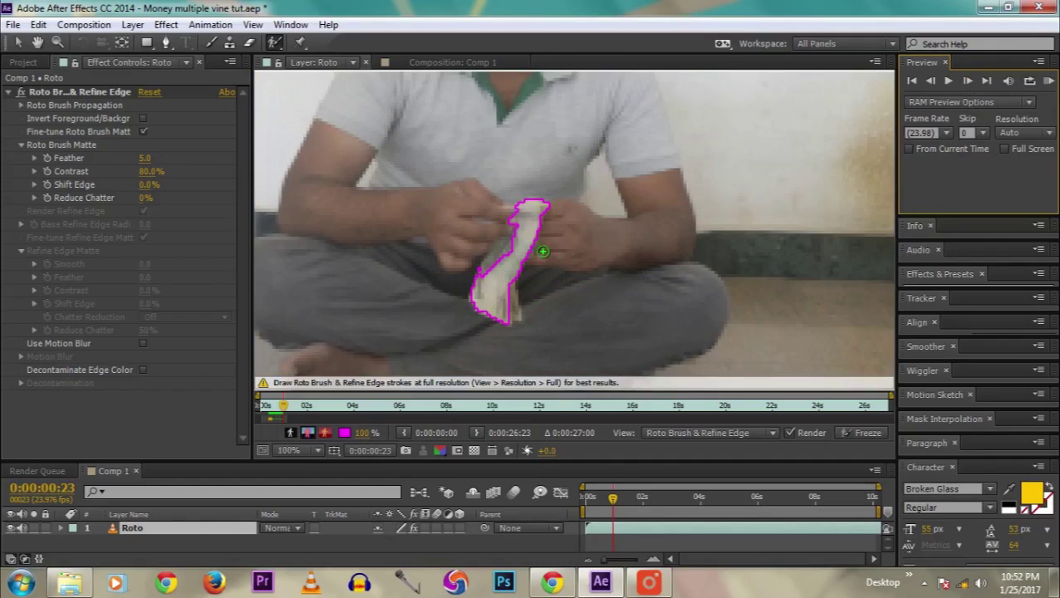
drag(516, 260, 486, 282)
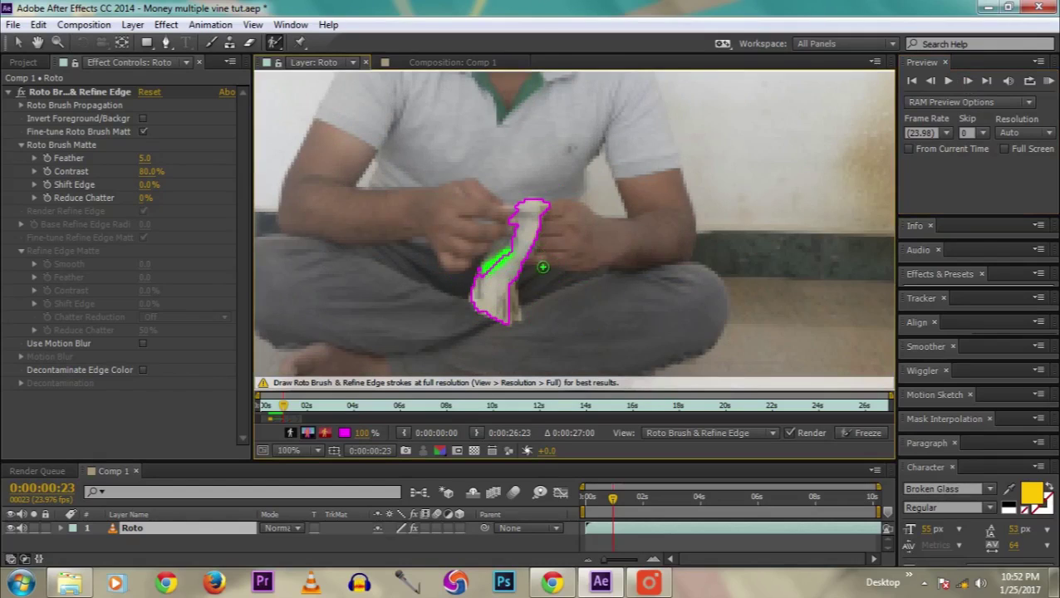
click(966, 80)
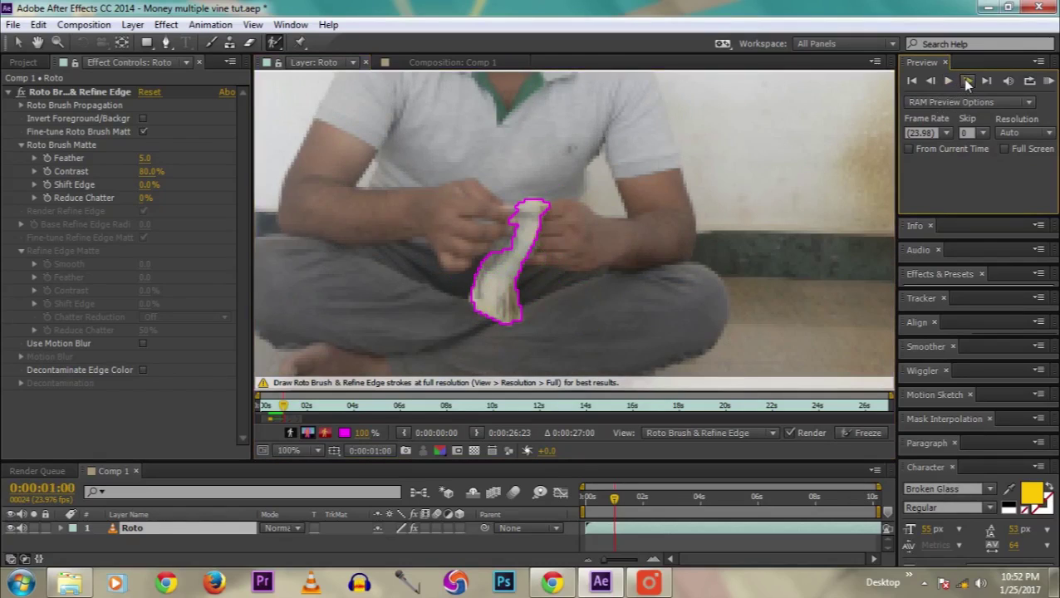
click(966, 81)
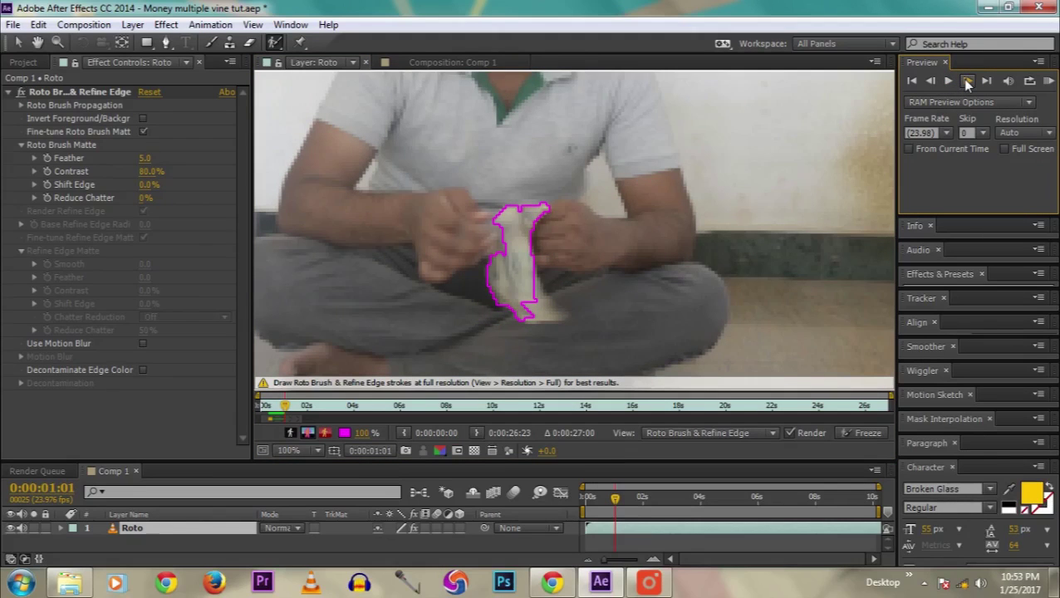
mouse_move(540, 222)
mouse_down()
mouse_move(523, 207)
mouse_move(548, 215)
mouse_up()
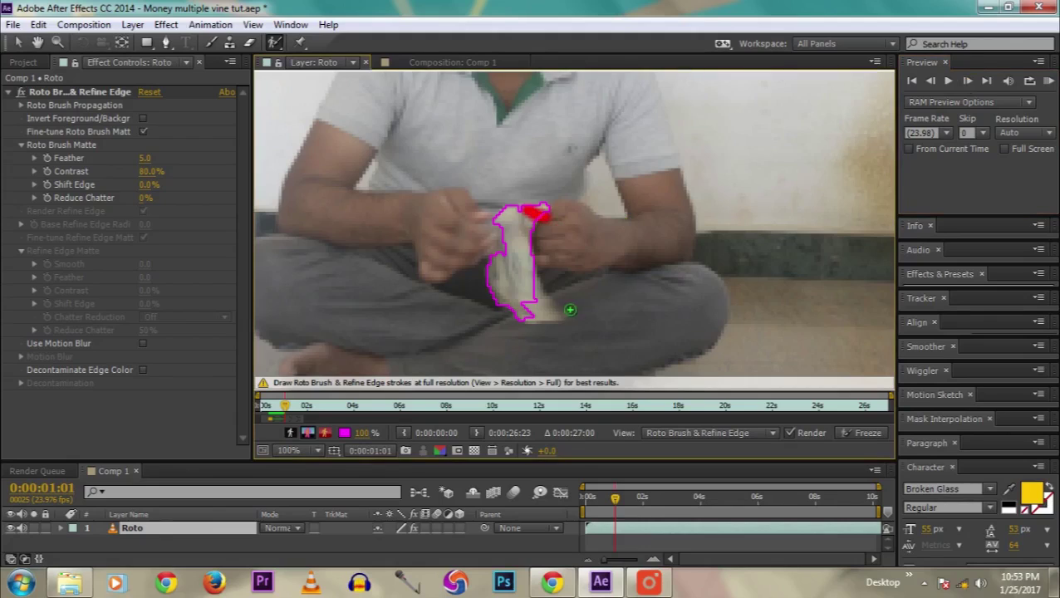
drag(522, 294, 552, 323)
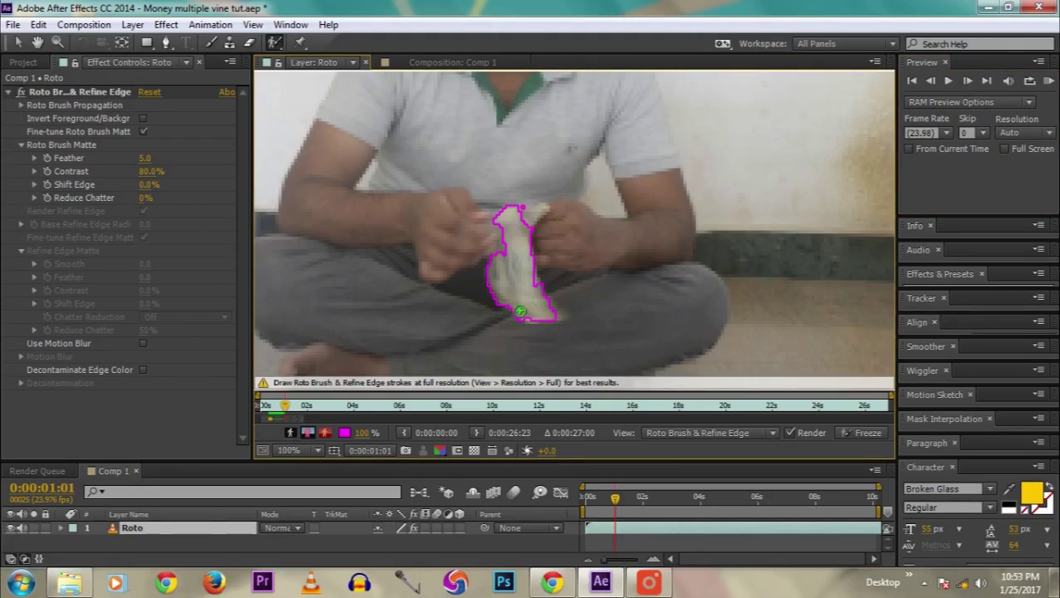
Refine the banknotes' Roto Brush outline at the lower end in frame 0:00:01:01 and exclude the extra upper area at 0:00:01:02.
mouse_move(526, 328)
mouse_down()
mouse_move(519, 314)
mouse_move(547, 322)
mouse_up()
click(970, 80)
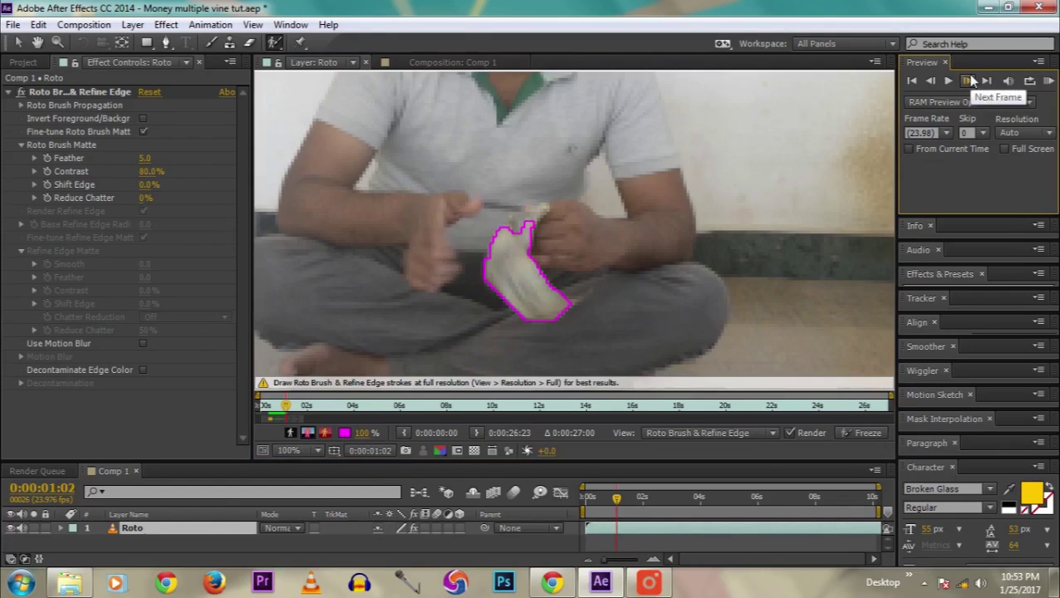
mouse_move(505, 222)
mouse_down()
mouse_move(555, 248)
mouse_move(527, 236)
mouse_up()
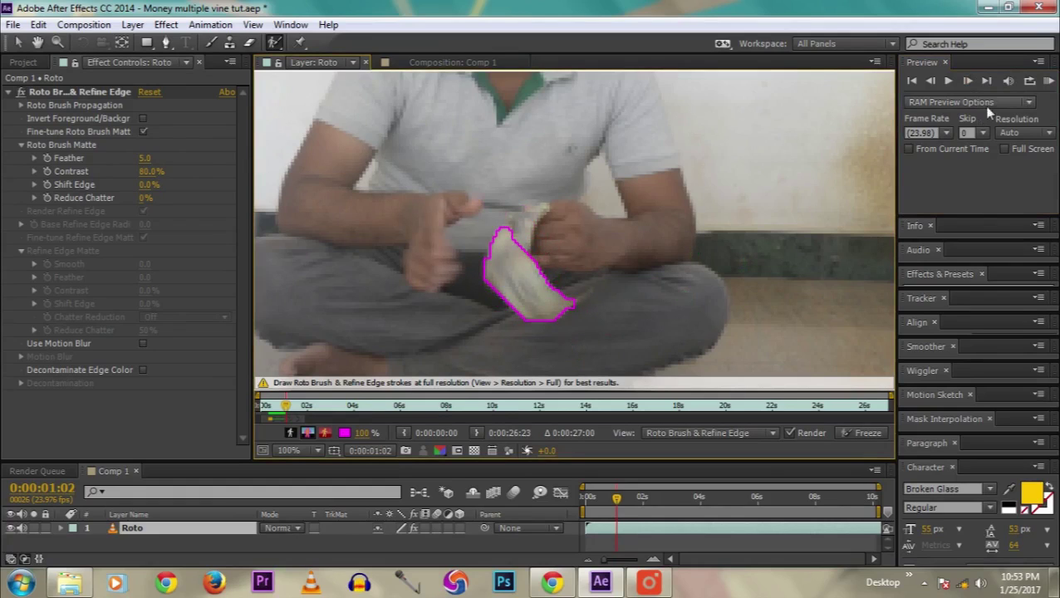
Paint the lower banknote and its outer tip into the Roto Brush selection at frame 0:00:01:03.
click(967, 81)
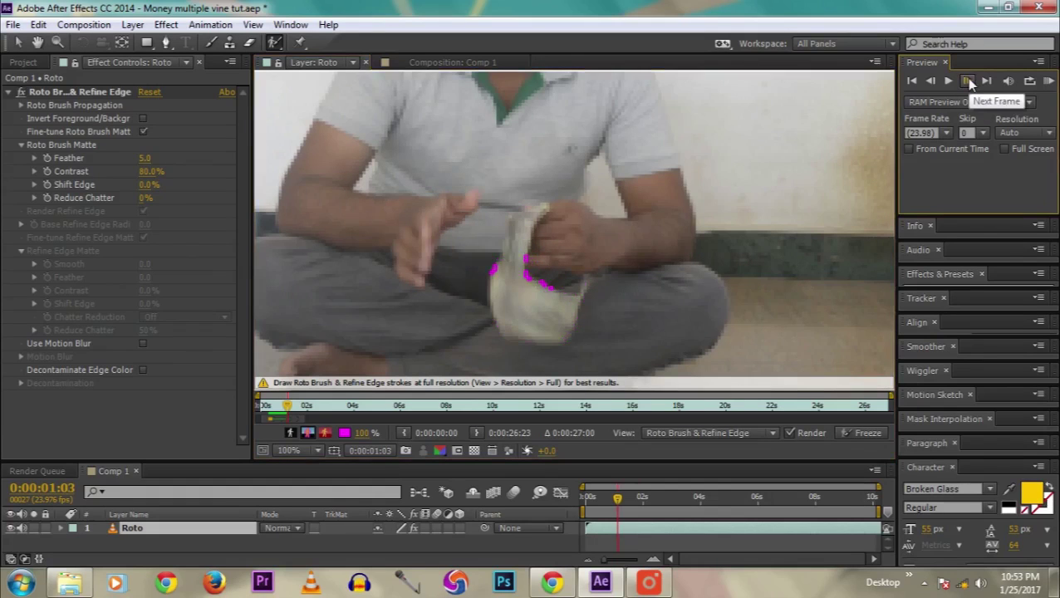
drag(514, 298, 562, 319)
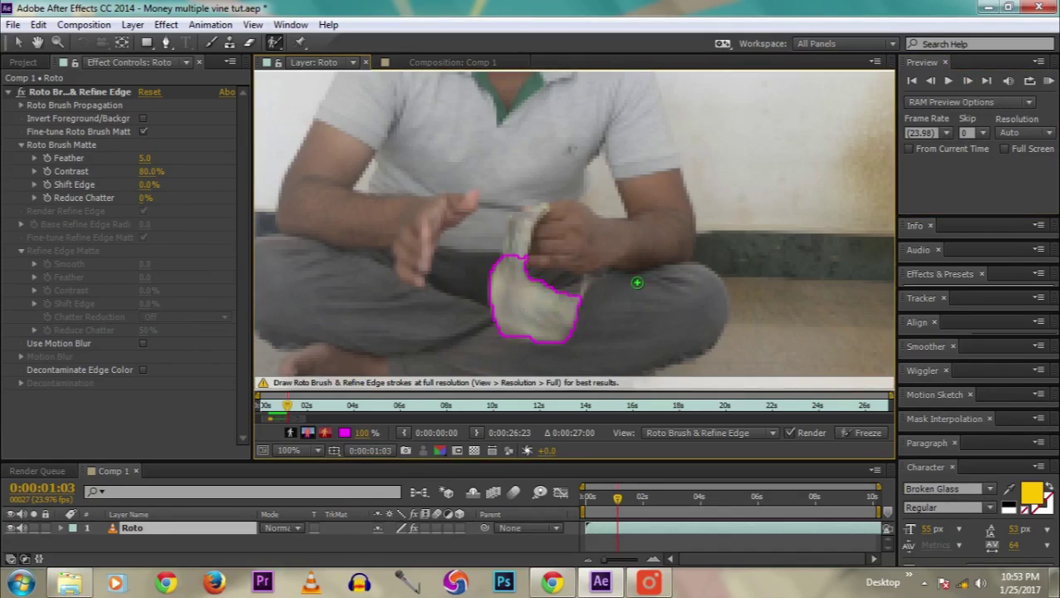
drag(589, 302, 592, 282)
scroll(623, 309, up, 2)
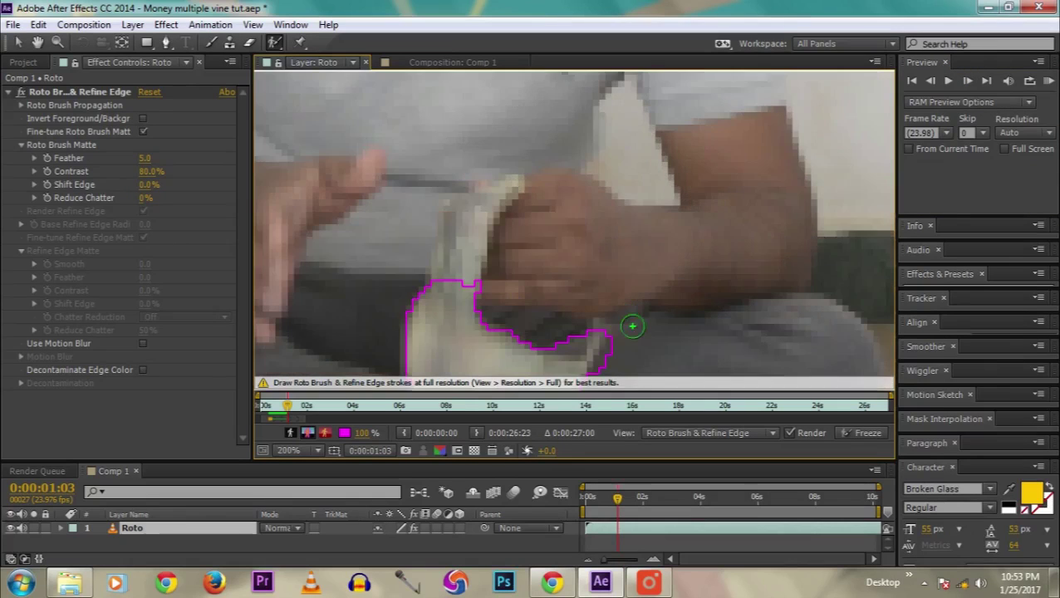
scroll(634, 222, down, 2)
Add the falling banknote to the Roto Brush selection from 0:00:01:04 and exclude the floor beside it at 0:00:01:06.
key(Page_Down)
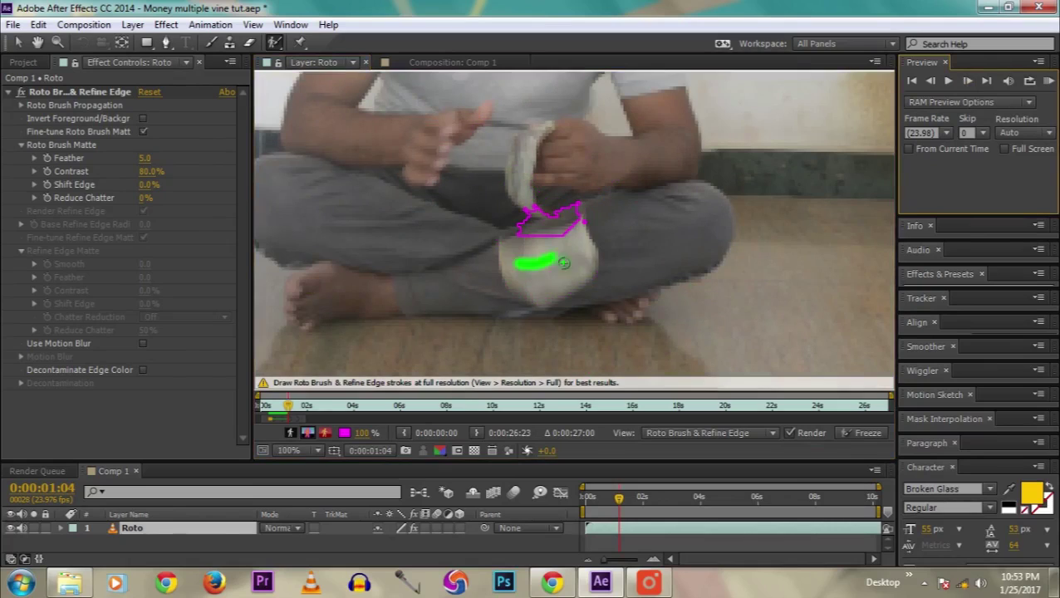
key(Page_Down)
mouse_move(582, 162)
mouse_down()
mouse_move(577, 233)
mouse_move(545, 186)
mouse_move(552, 241)
mouse_up()
click(967, 80)
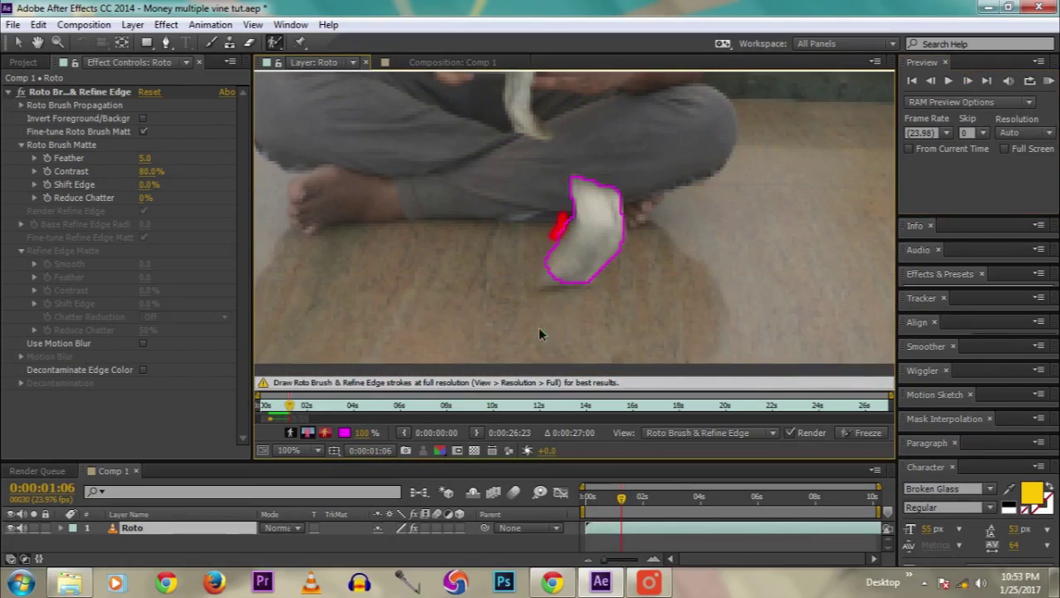
Exclude the floor beside the landing banknote at 0:00:01:07, and include the note's missed end at 0:00:01:12.
click(967, 80)
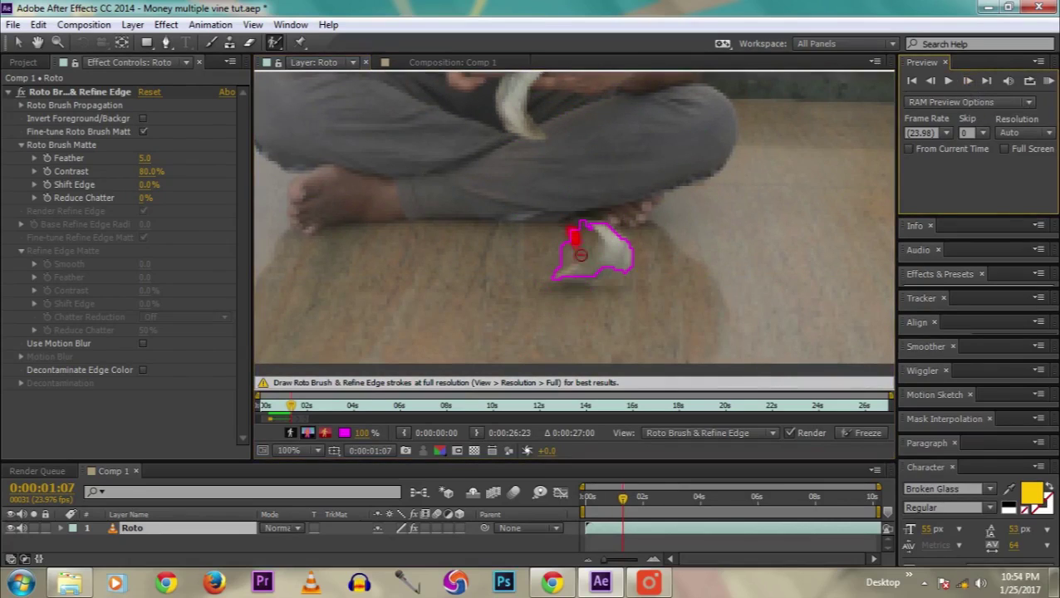
click(967, 81)
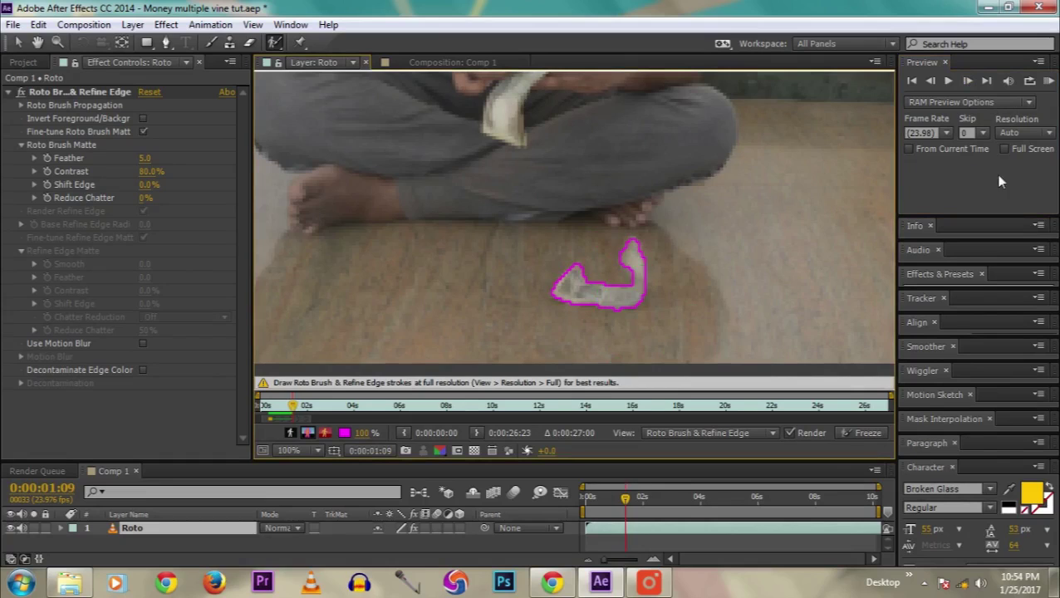
click(967, 81)
click(967, 80)
click(967, 80)
click(967, 80)
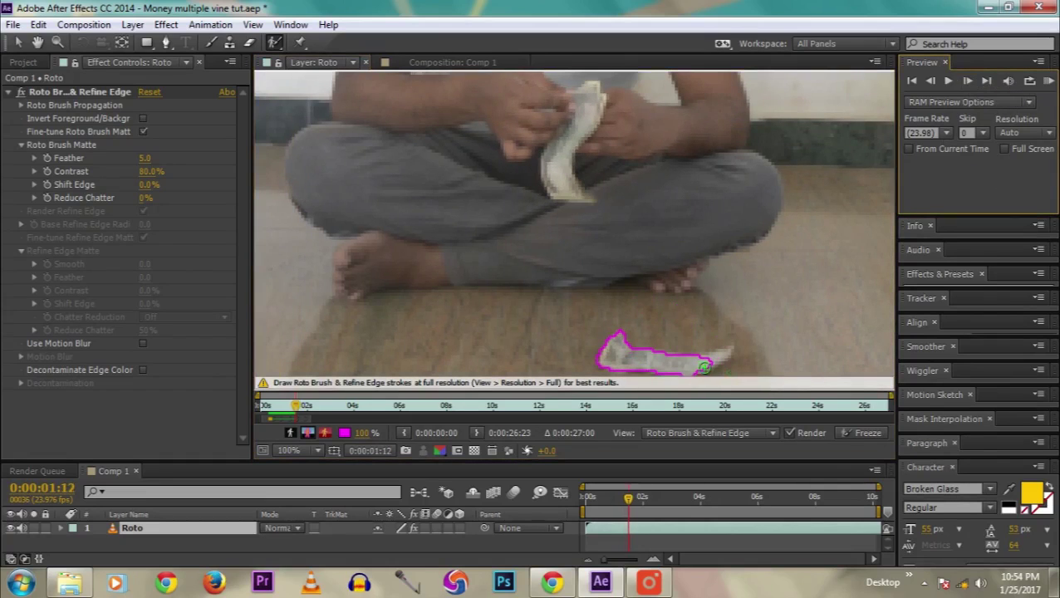
Advance to 0:00:01:18, painting the banknotes held in the hands into the selection and trimming its upper part.
click(968, 80)
click(967, 81)
click(968, 81)
click(968, 81)
click(968, 81)
drag(572, 139, 573, 176)
click(967, 81)
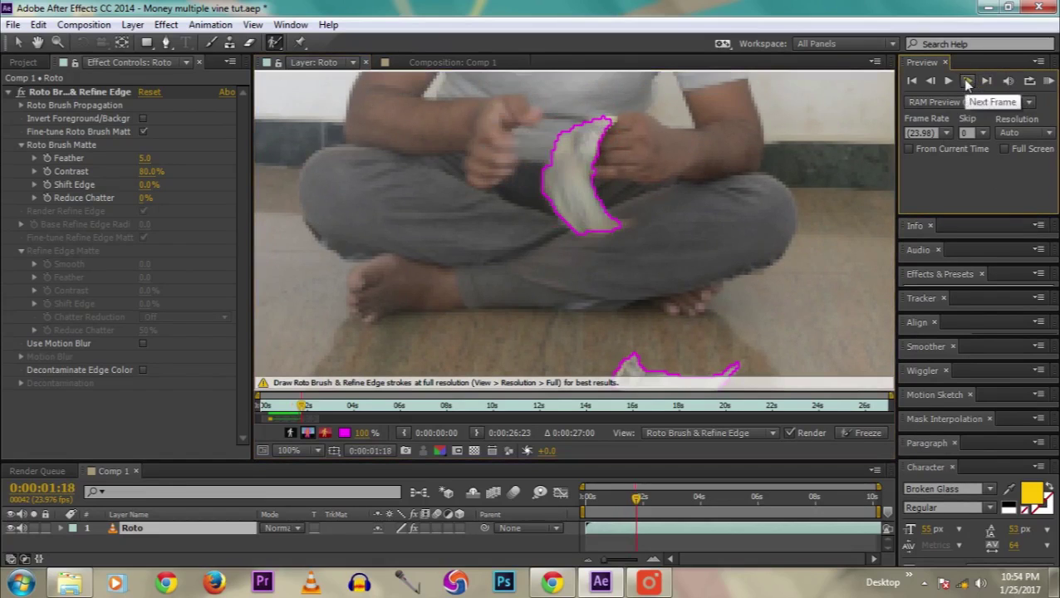
Paint the second falling banknote into the Roto Brush selection frame by frame from 0:00:01:19 to 0:00:01:21.
key(Page_Down)
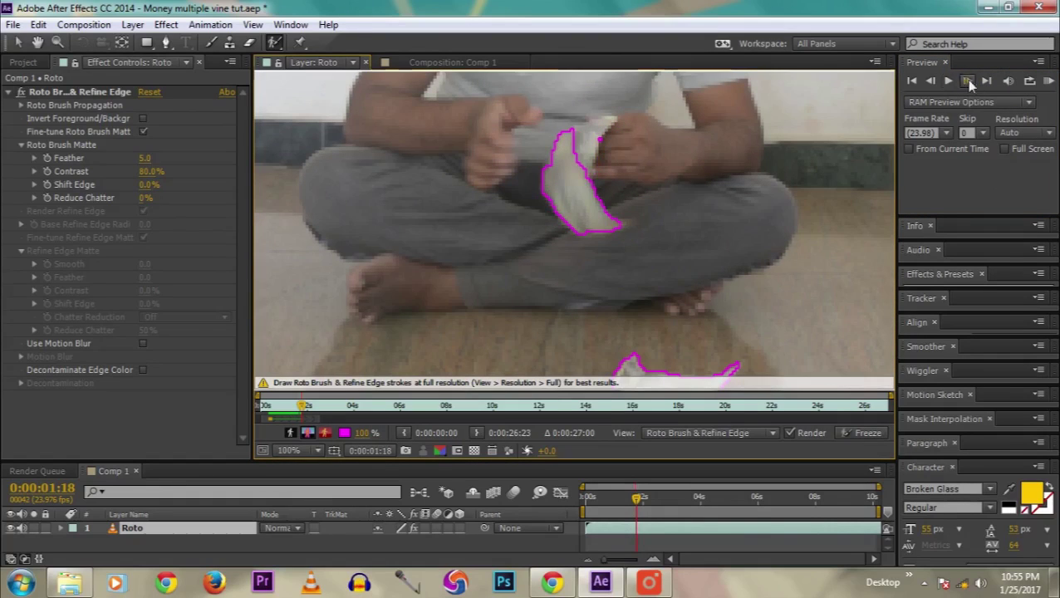
drag(555, 208, 594, 247)
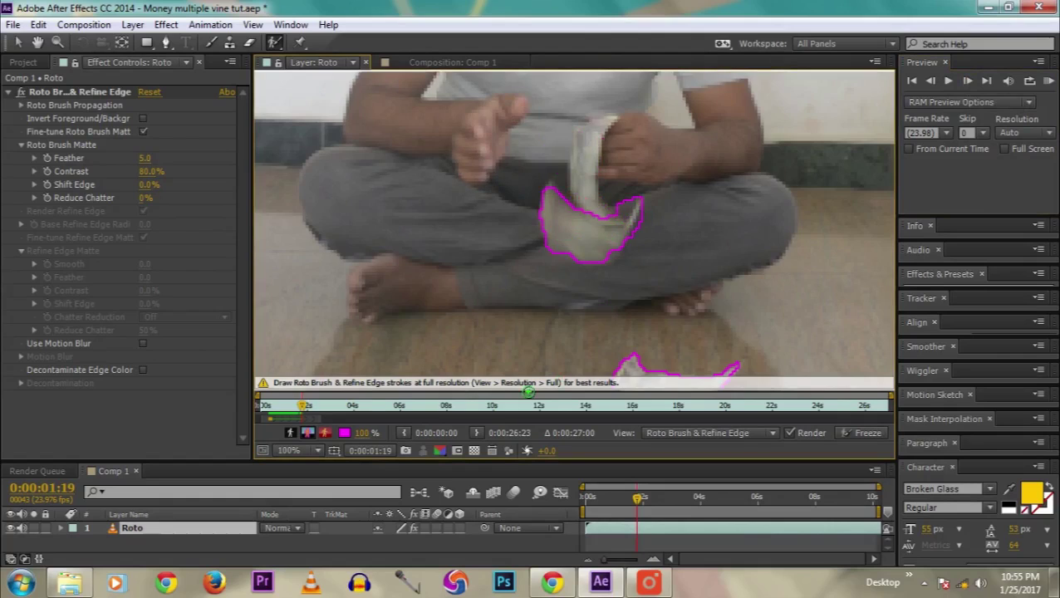
key(period)
key(Page_Down)
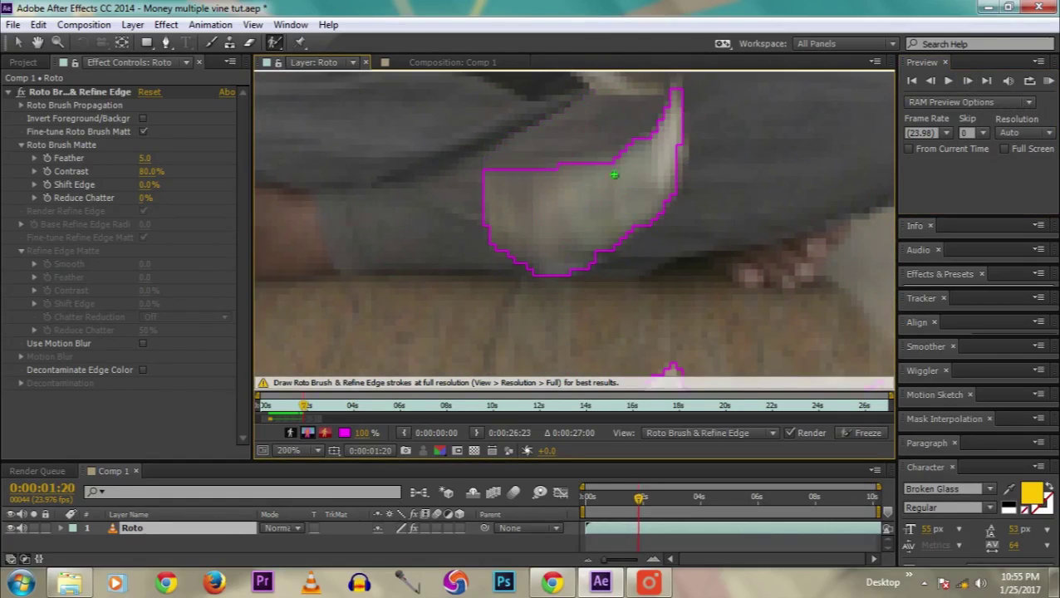
key(Page_Down)
drag(571, 214, 525, 249)
key(comma)
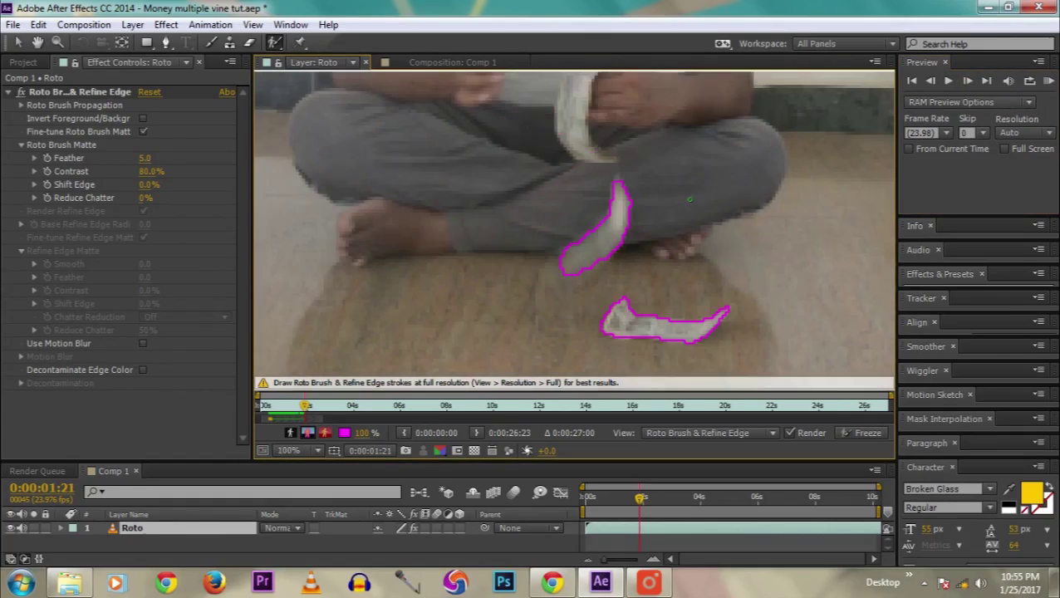
Exclude the floor around the second banknote at 0:00:01:22, and continue rotoscoping frame by frame to the held notes at 0:00:02:10.
click(967, 81)
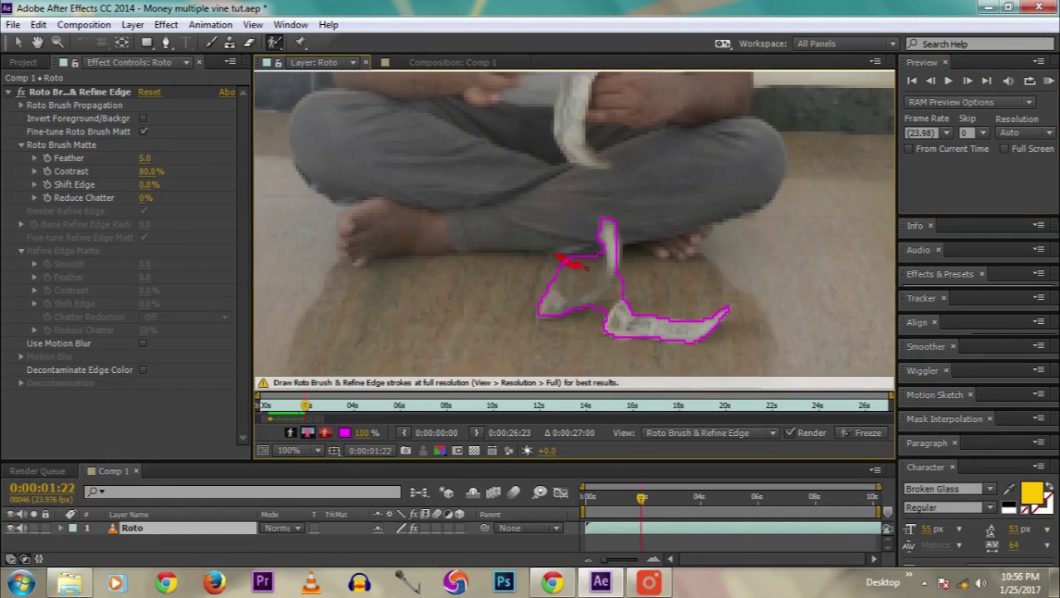
click(967, 81)
click(967, 81)
click(967, 80)
click(967, 81)
click(967, 81)
click(967, 81)
click(967, 81)
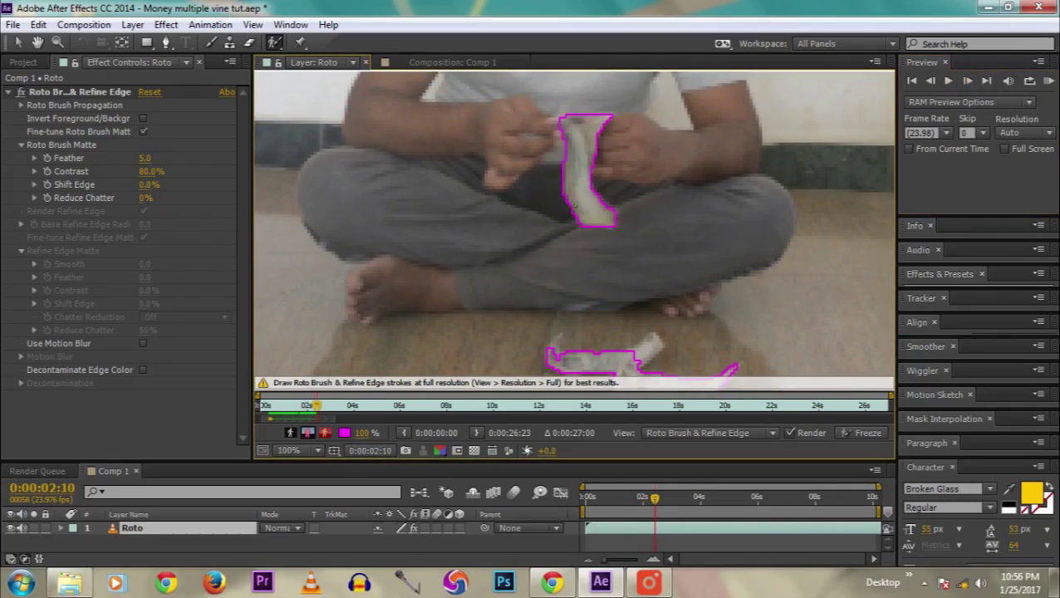
Correct the held banknotes' selection at 0:00:02:11 and 0:00:02:12, excluding the shirt area at their upper edge.
click(967, 80)
drag(572, 139, 581, 233)
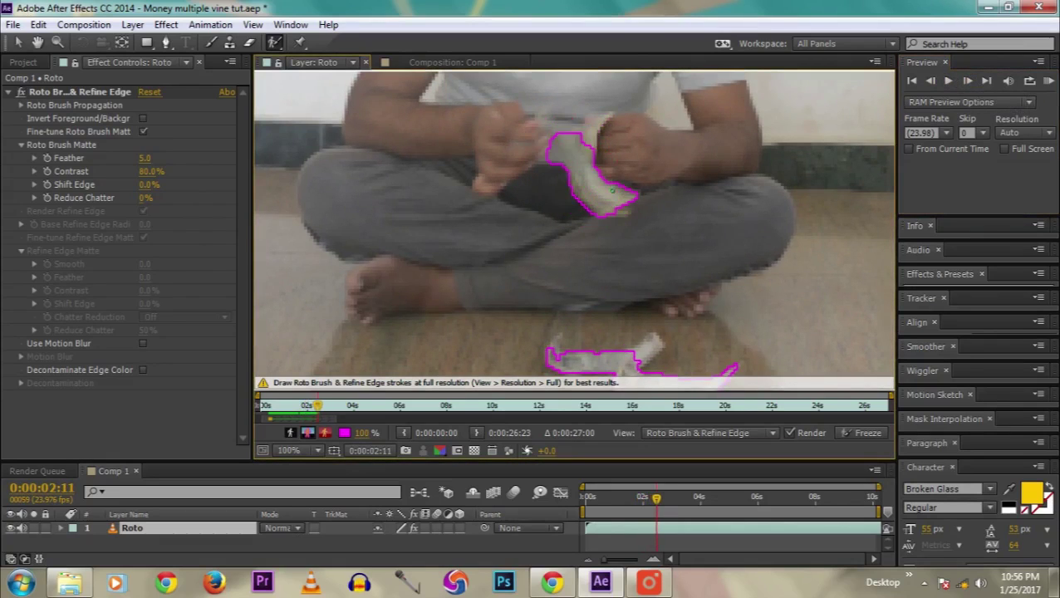
click(967, 80)
drag(548, 145, 594, 199)
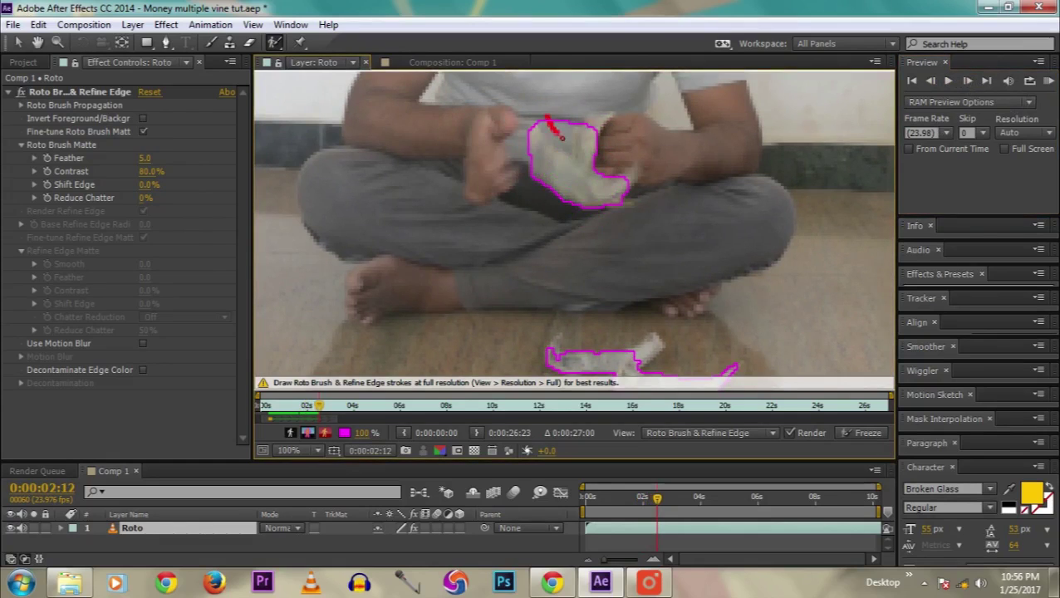
Paint the released third banknote into the Roto Brush selection at frames 0:00:02:13 and 0:00:02:14.
click(967, 81)
drag(553, 167, 605, 186)
click(967, 81)
drag(532, 218, 589, 247)
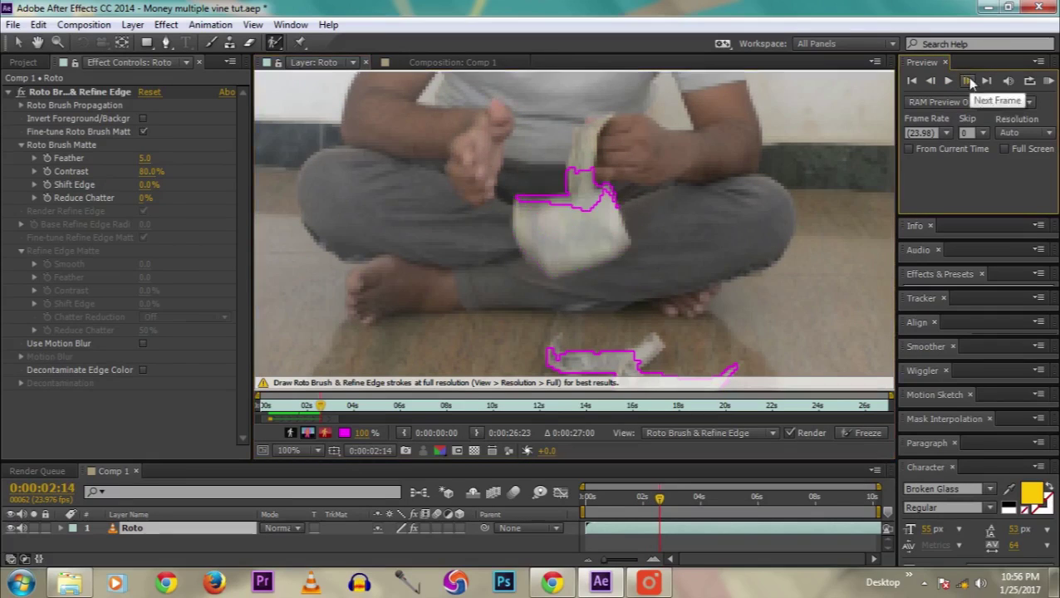
click(967, 80)
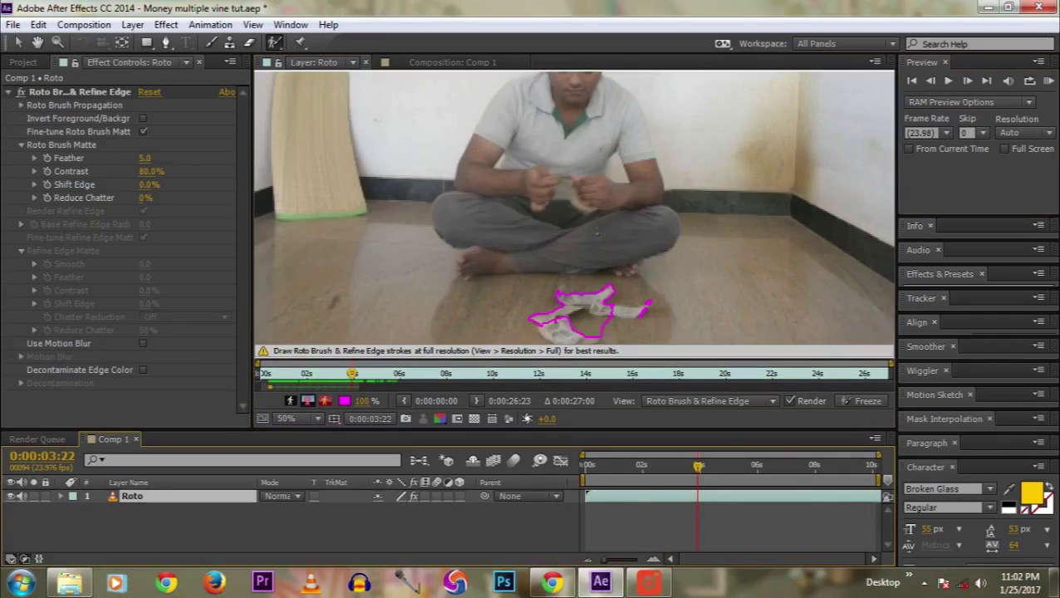
Select the banknote between the hands with Roto Brush strokes at frames 0:00:03:22, 0:00:03:23 and 0:00:04:00.
drag(549, 146, 605, 204)
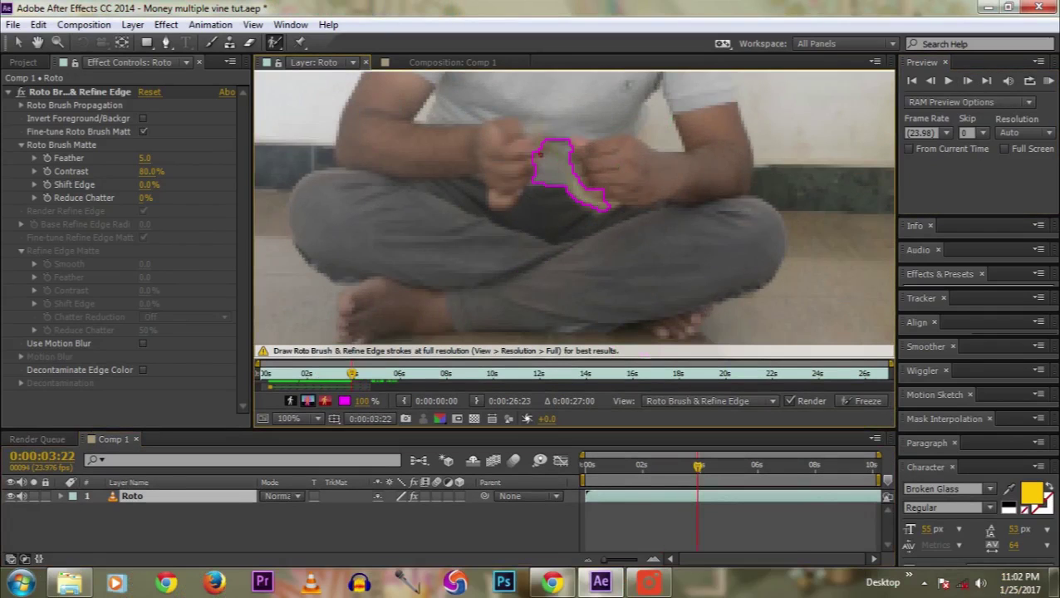
click(967, 81)
drag(528, 153, 598, 186)
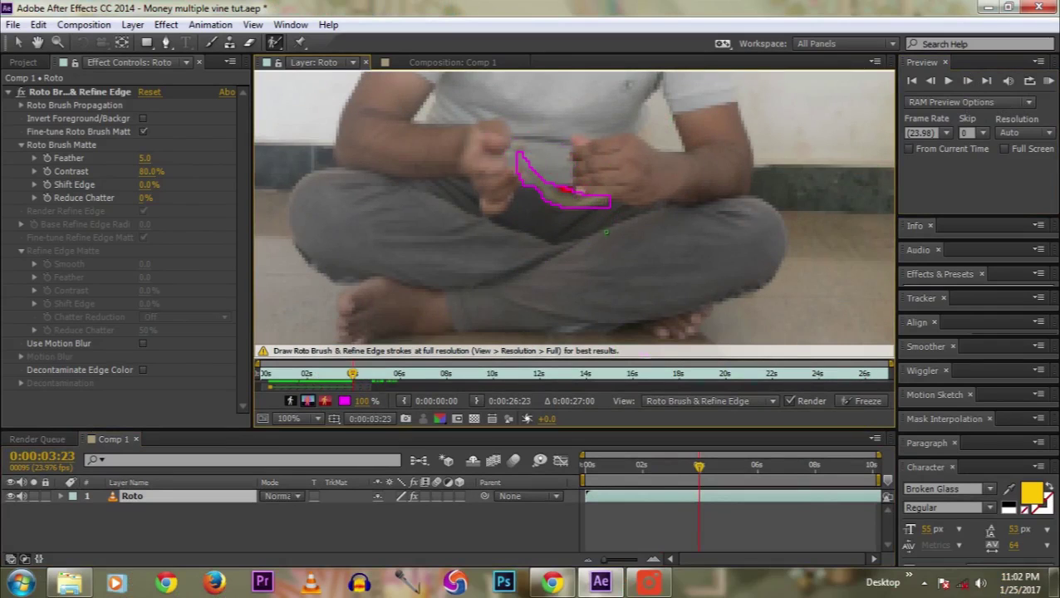
click(967, 80)
drag(508, 174, 580, 199)
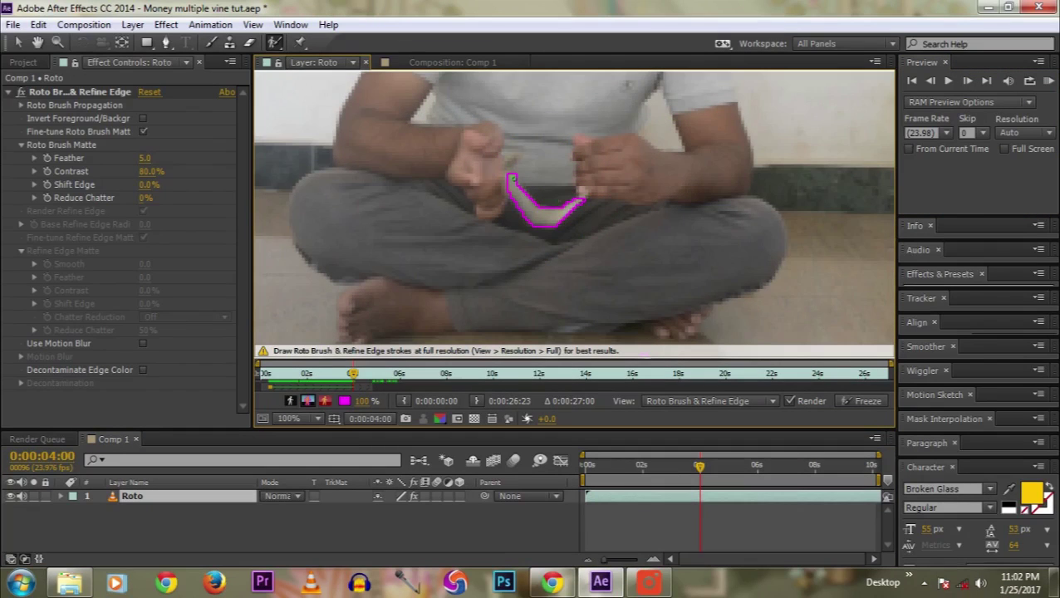
Paint the banknote leaving the hand into the Roto Brush selection at 0:00:04:01 and 0:00:04:02, and propagate it to 0:00:04:03.
click(967, 80)
drag(501, 184, 499, 197)
click(967, 81)
mouse_move(465, 241)
mouse_down()
mouse_move(502, 218)
mouse_move(498, 204)
mouse_up()
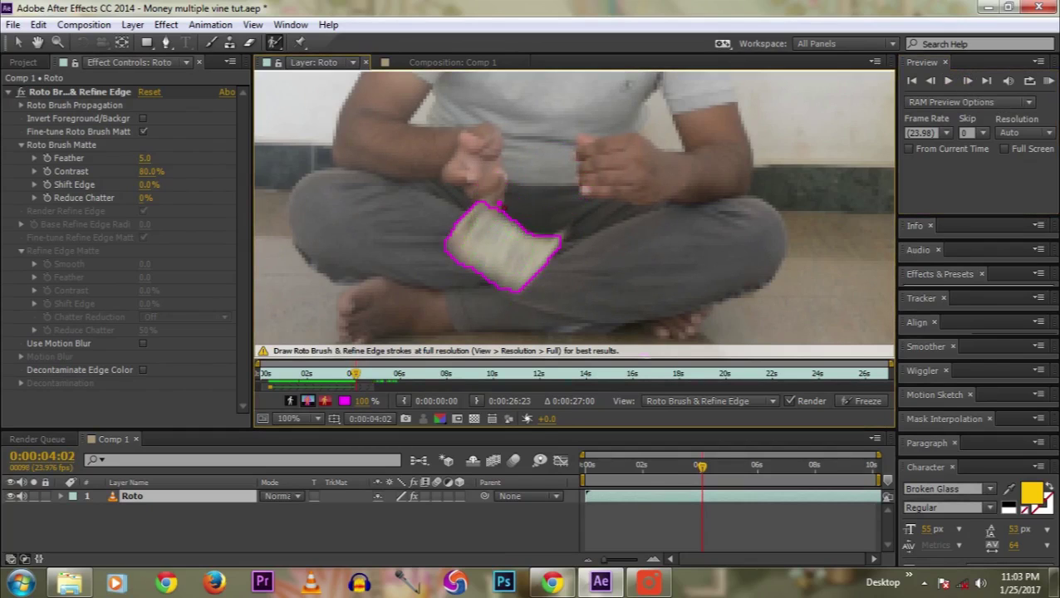
click(967, 80)
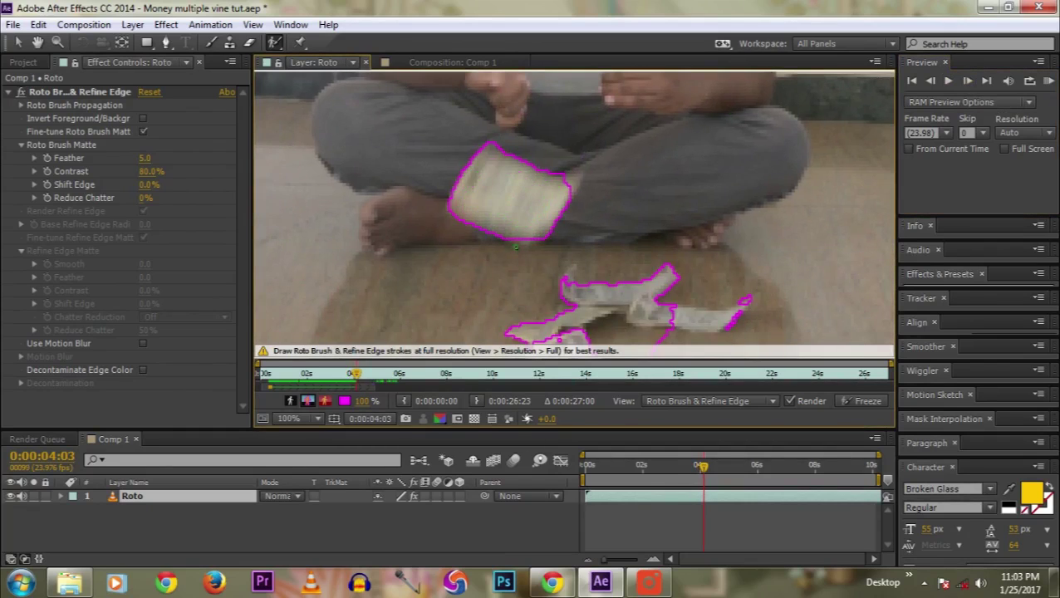
Advance to 0:00:04:05 and paint the last falling banknote near the floor into the Roto Brush selection.
click(967, 81)
click(967, 81)
drag(440, 278, 486, 314)
drag(466, 224, 514, 255)
key(comma)
key(comma)
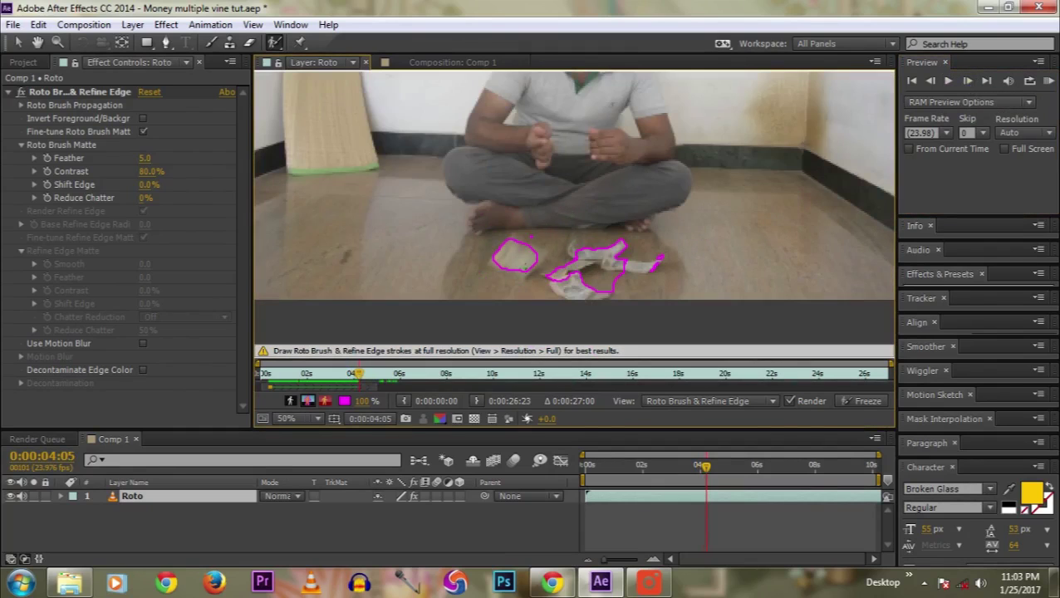
Freeze the Roto Brush propagation and show the result in the Comp 1 composition view.
click(868, 401)
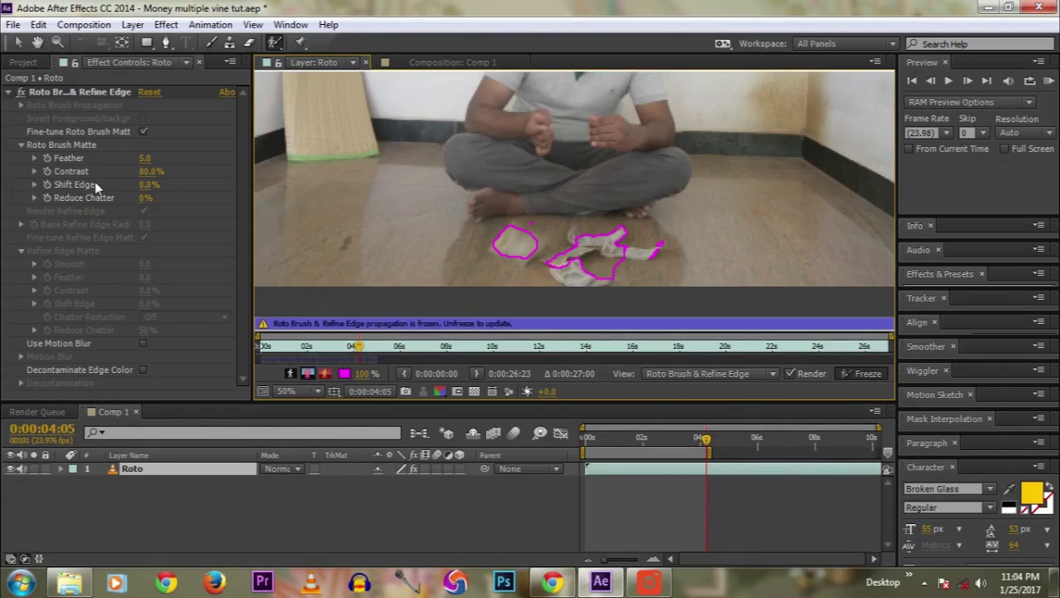
click(437, 65)
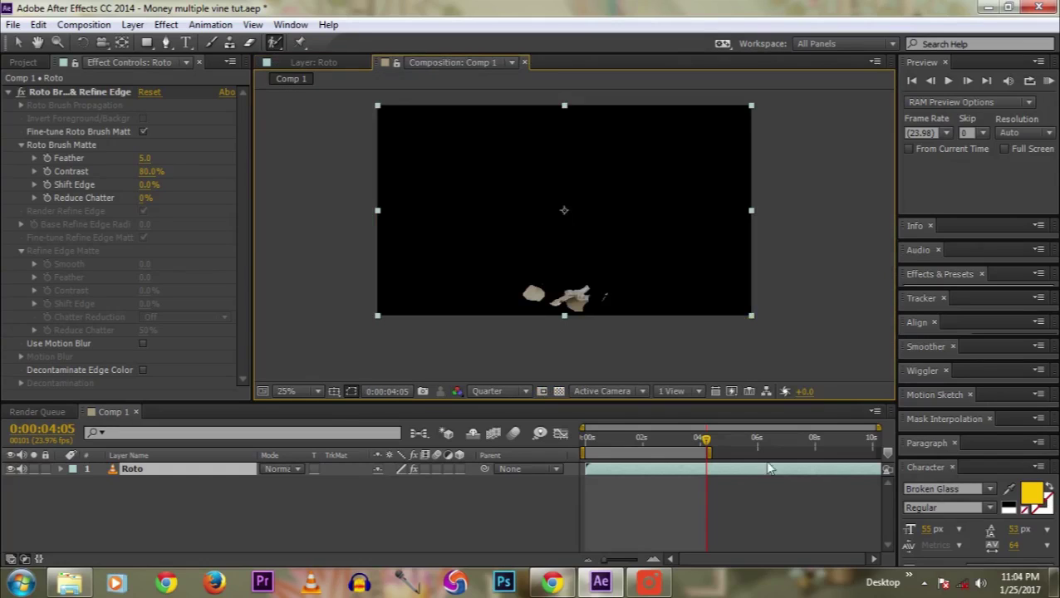
Play a RAM preview of the isolated banknotes from the start of Comp 1.
drag(704, 439, 586, 449)
click(409, 518)
key(KP_0)
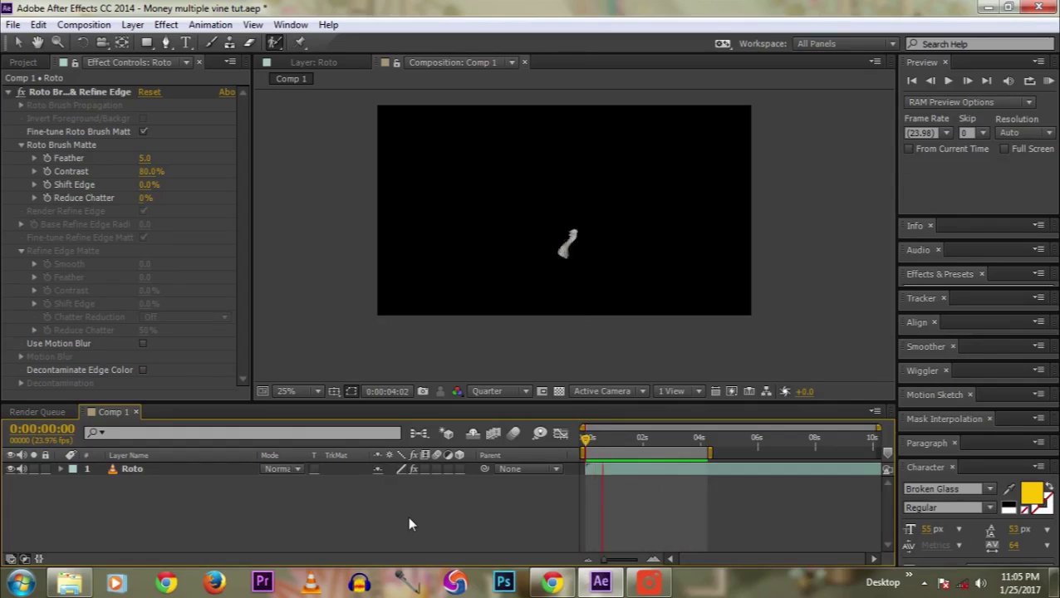
Go to 0:00:02:07 and add the _DSC0981.MOV footage to Comp 1 as a layer beneath Roto.
drag(687, 439, 652, 440)
click(137, 474)
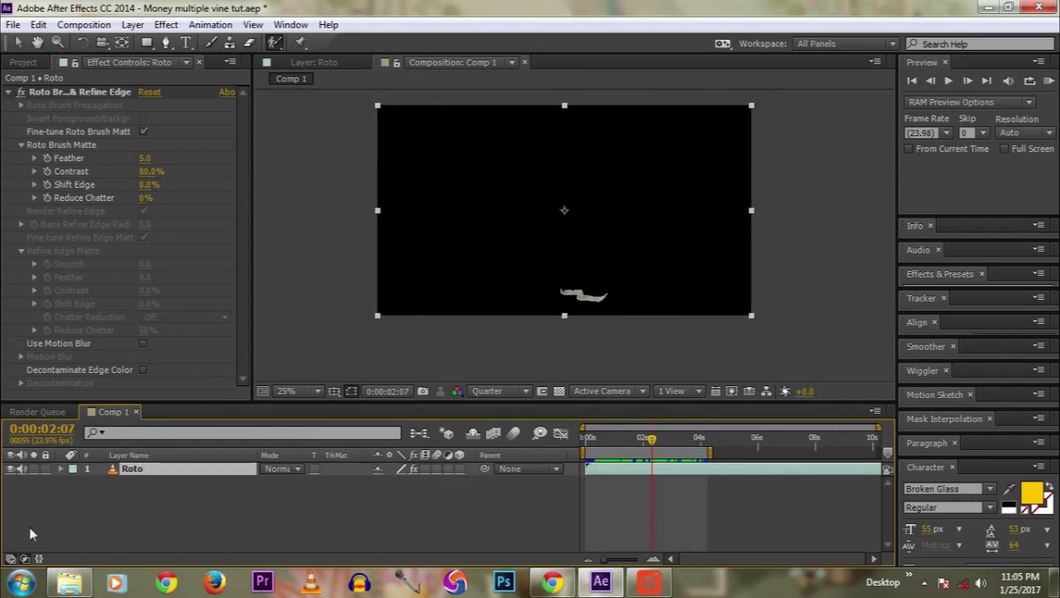
click(8, 92)
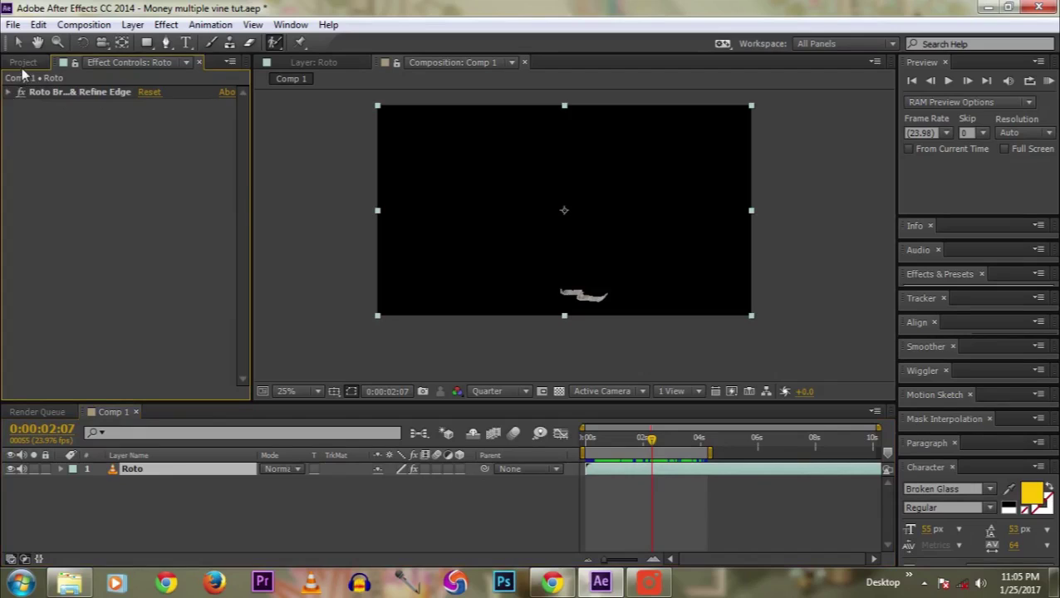
click(24, 62)
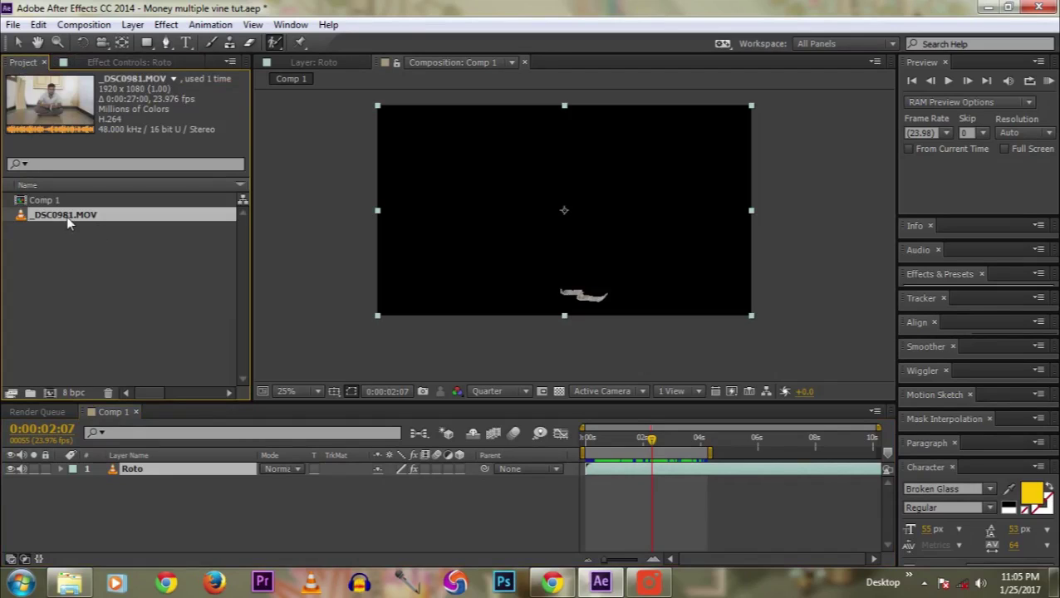
drag(66, 216, 67, 505)
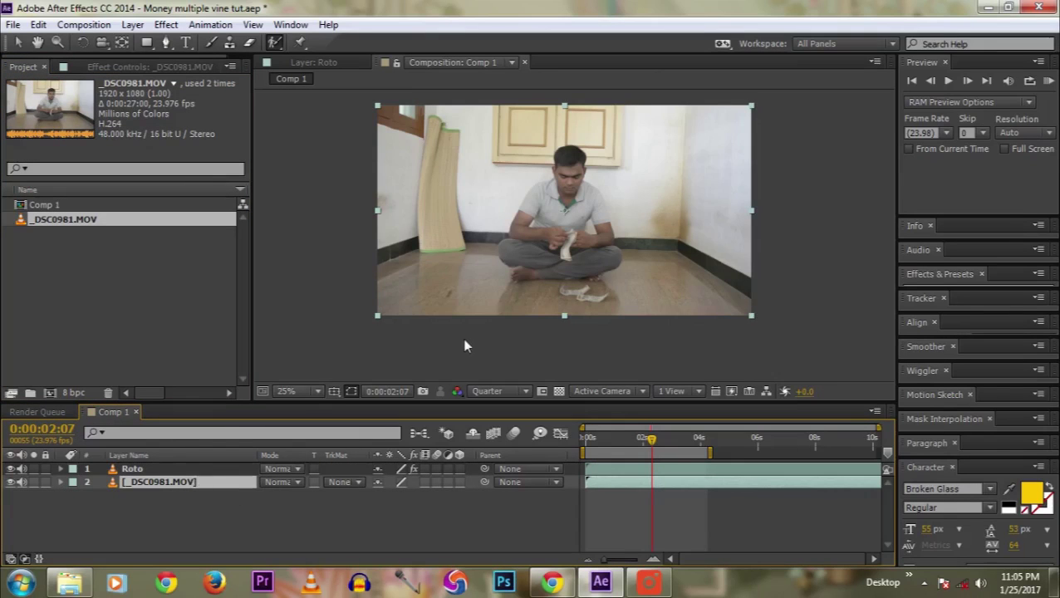
drag(464, 344, 461, 289)
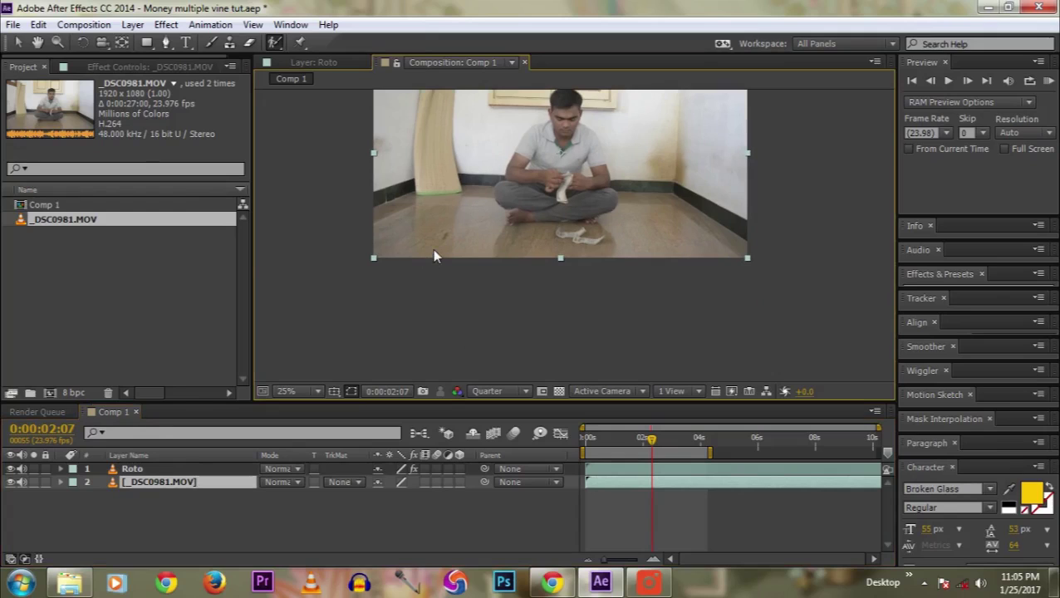
Draw a rectangular mask on the _DSC0981.MOV layer in Comp 1 around the floor area where the banknotes land.
key(period)
drag(439, 270, 481, 266)
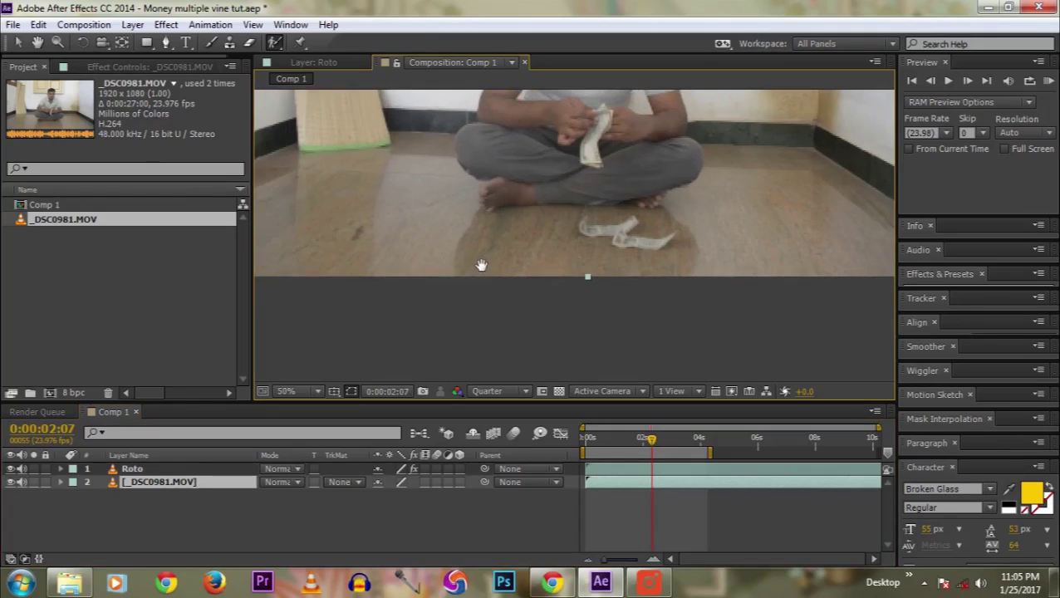
key(comma)
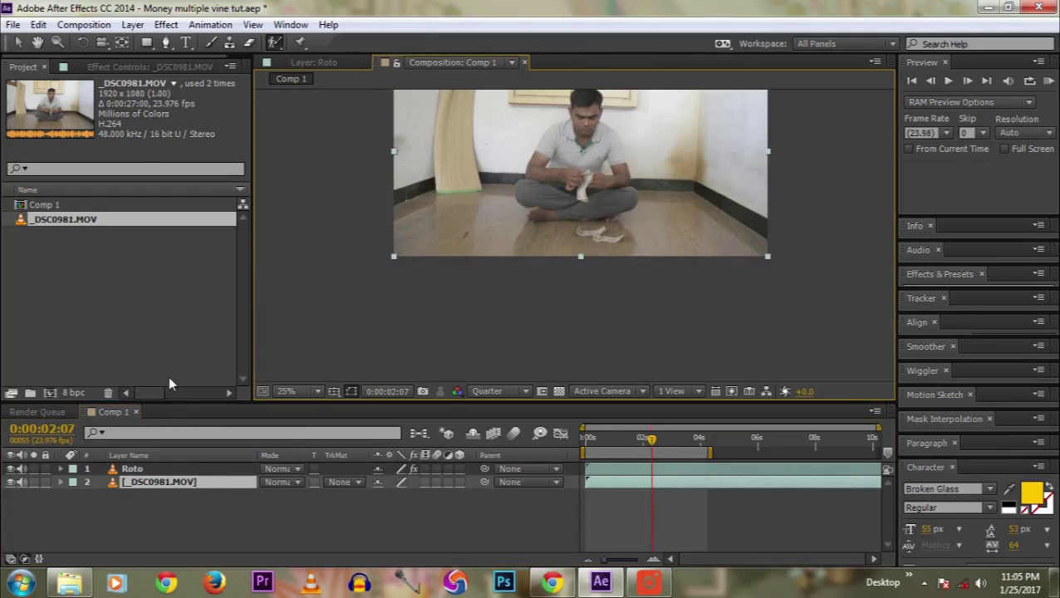
click(154, 469)
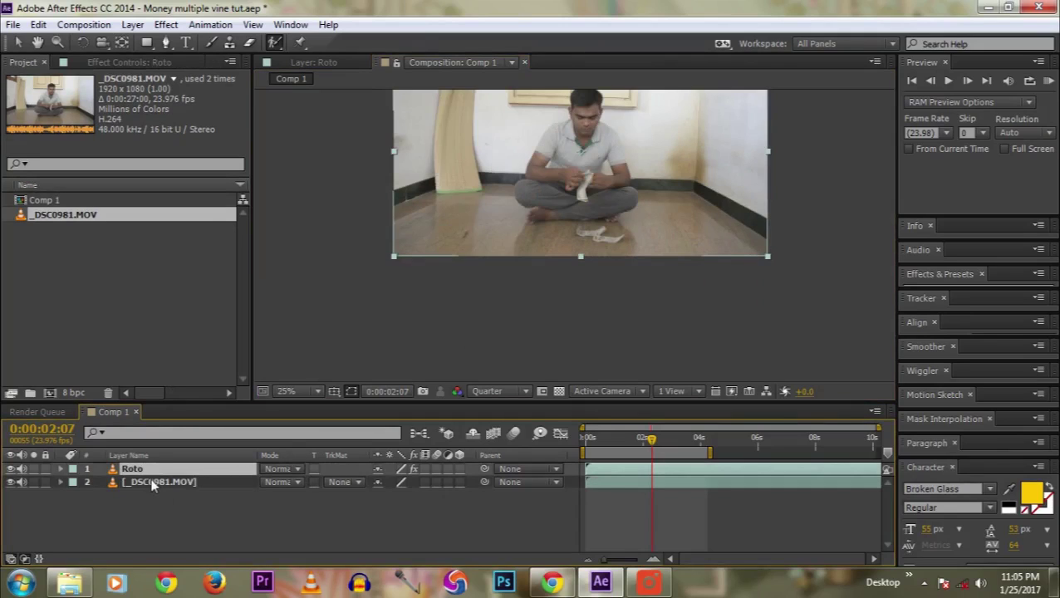
click(153, 483)
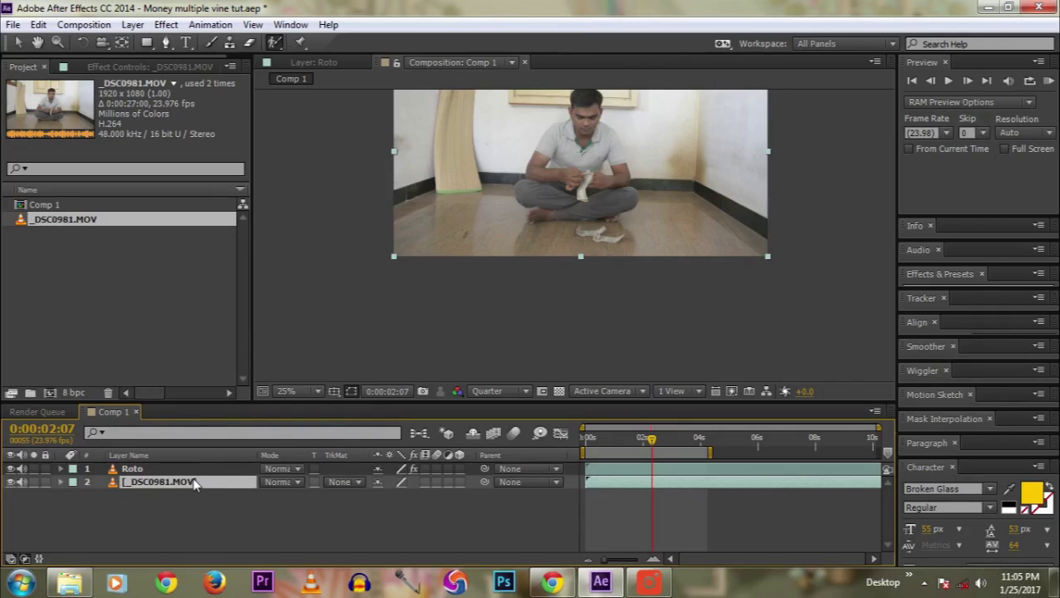
click(146, 43)
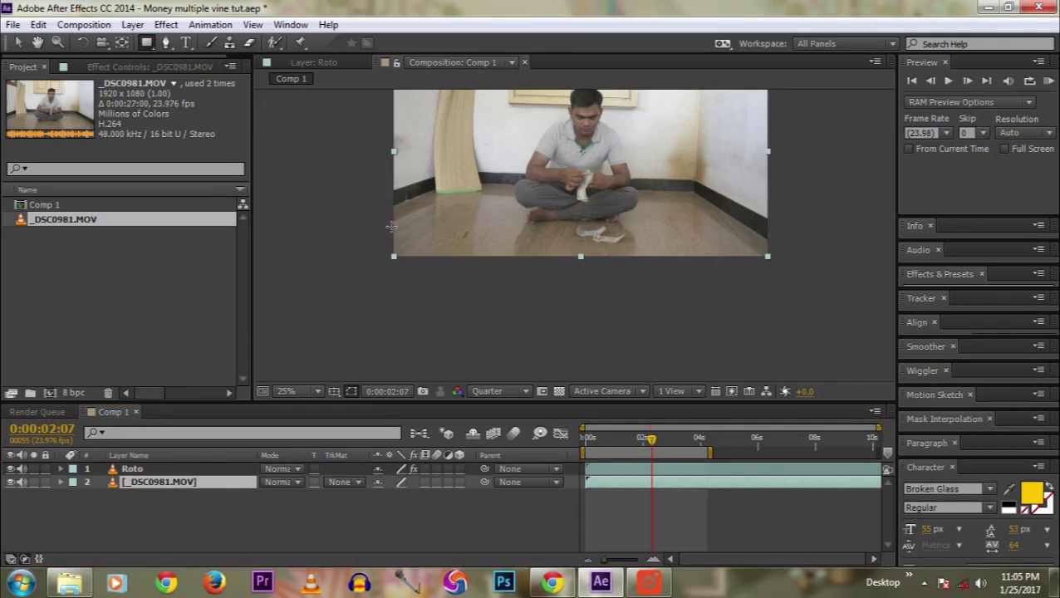
drag(456, 224, 736, 286)
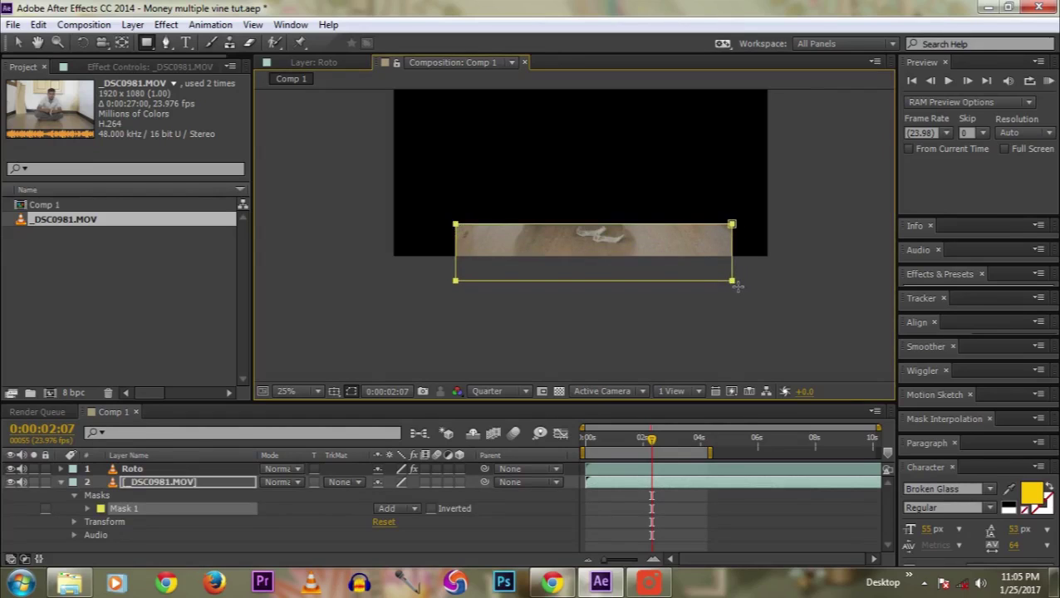
click(61, 483)
click(170, 514)
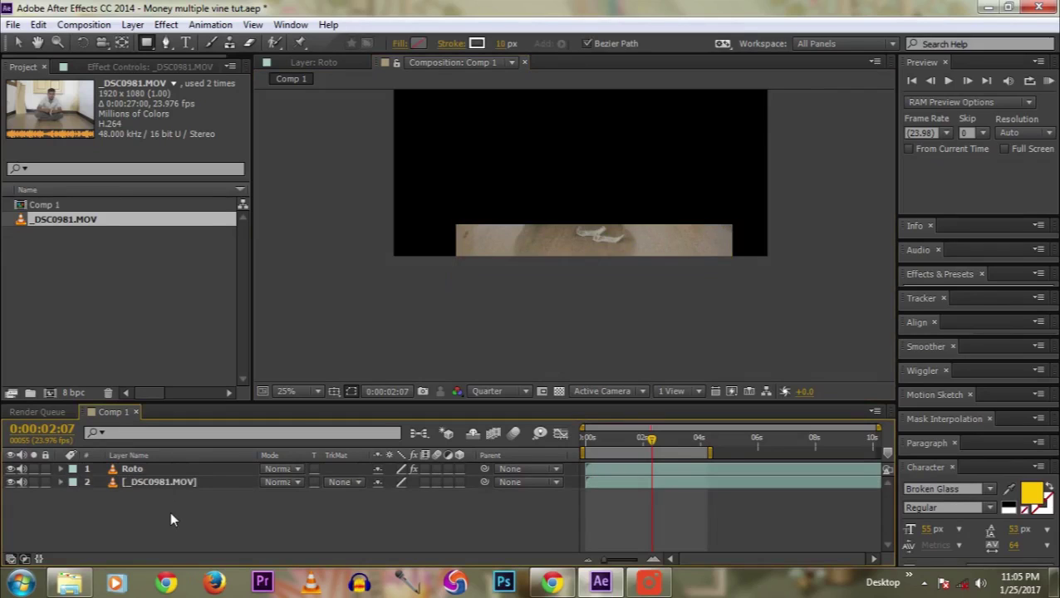
Extend the work area to the end of Comp 1, preview the masked result and go to 0:00:04:22.
key(space)
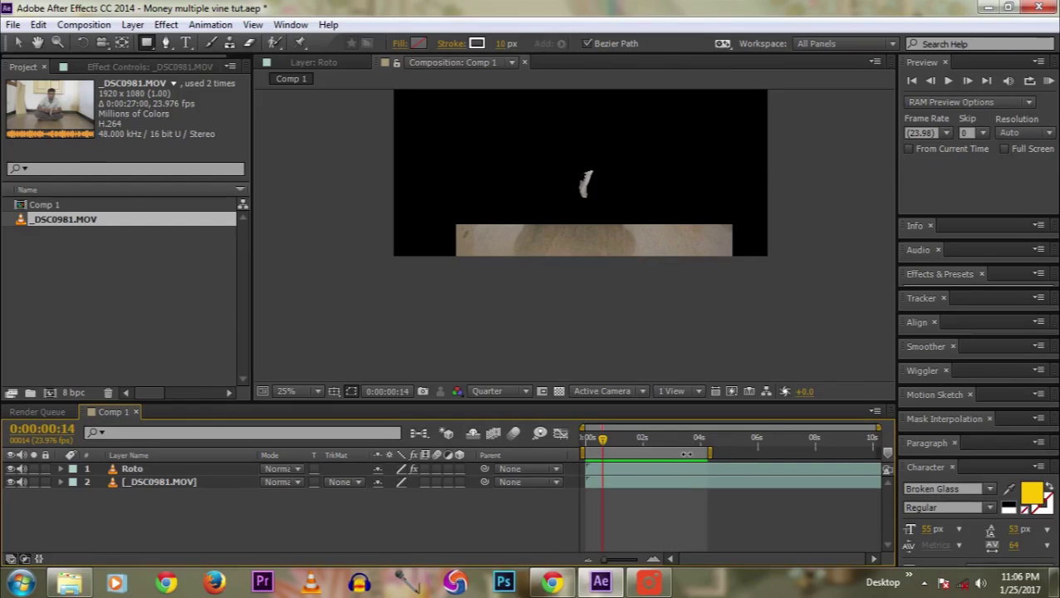
click(699, 448)
drag(712, 453, 882, 452)
key(space)
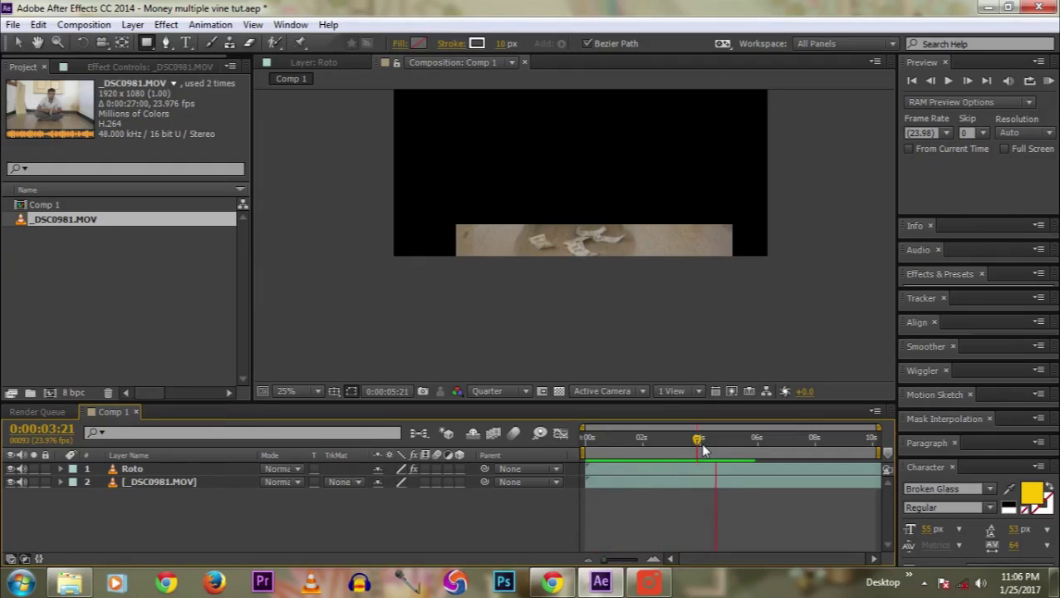
mouse_move(721, 445)
mouse_down()
mouse_move(729, 434)
mouse_move(726, 443)
mouse_up()
Pre-compose the Roto and _DSC0981.MOV layers into a new composition named Rotoscope Money, moving all attributes into it.
click(189, 483)
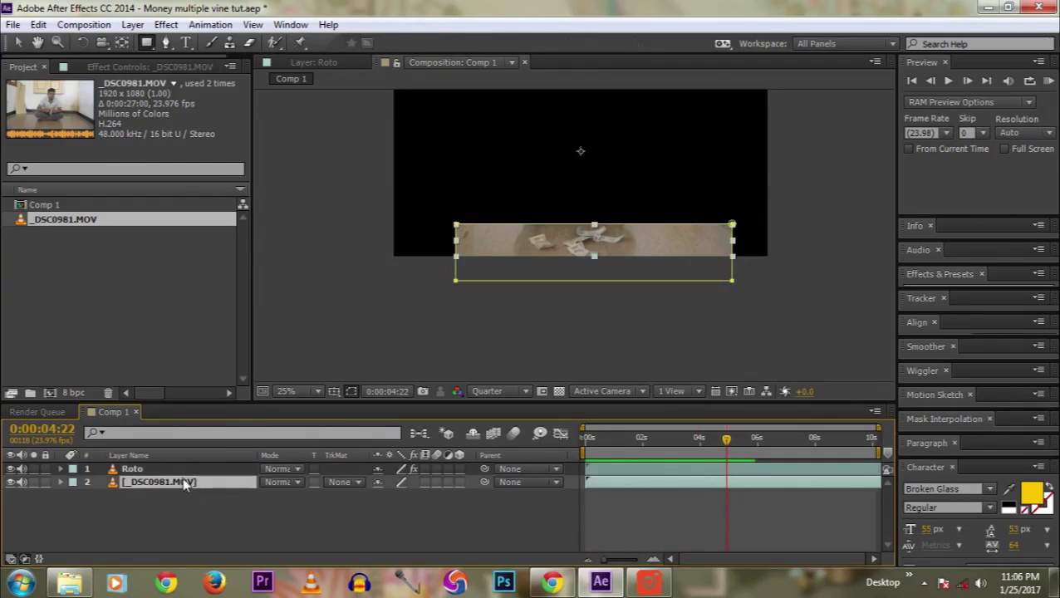
shift+click(133, 471)
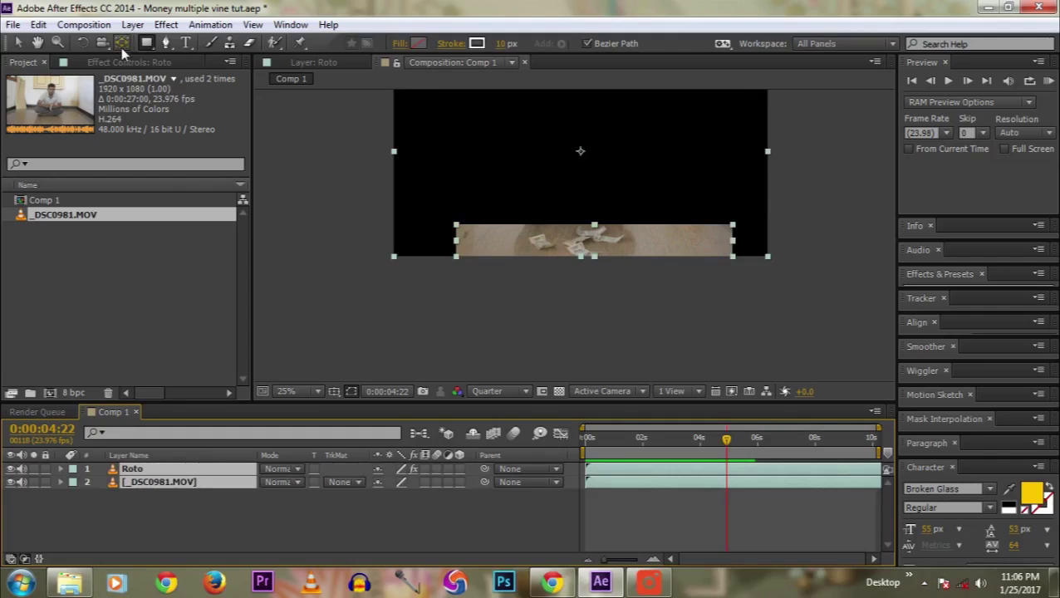
click(133, 25)
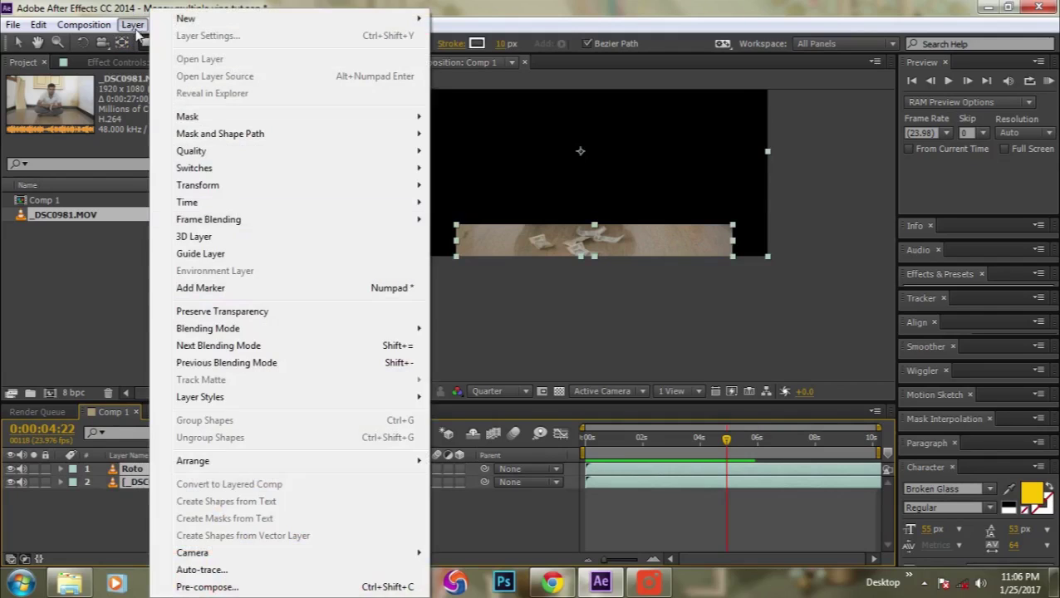
click(211, 588)
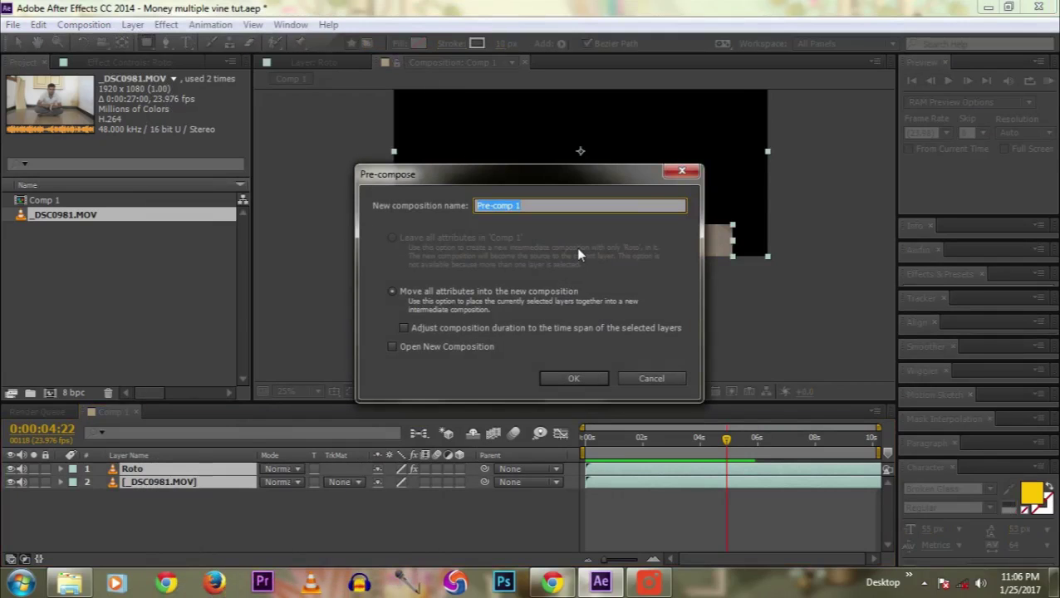
text(Rotosc)
text(ope Money)
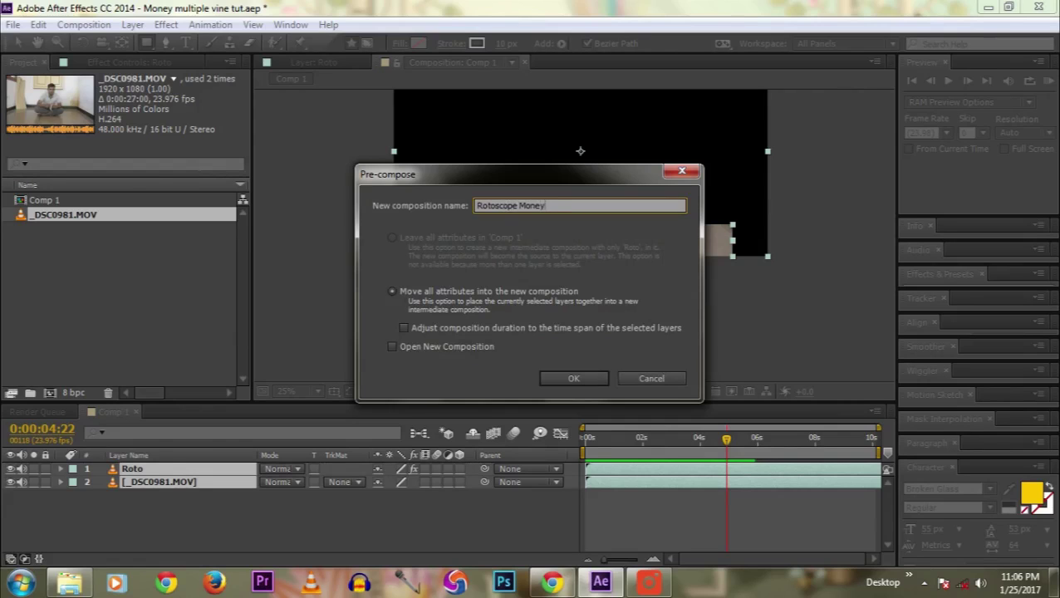
key(Return)
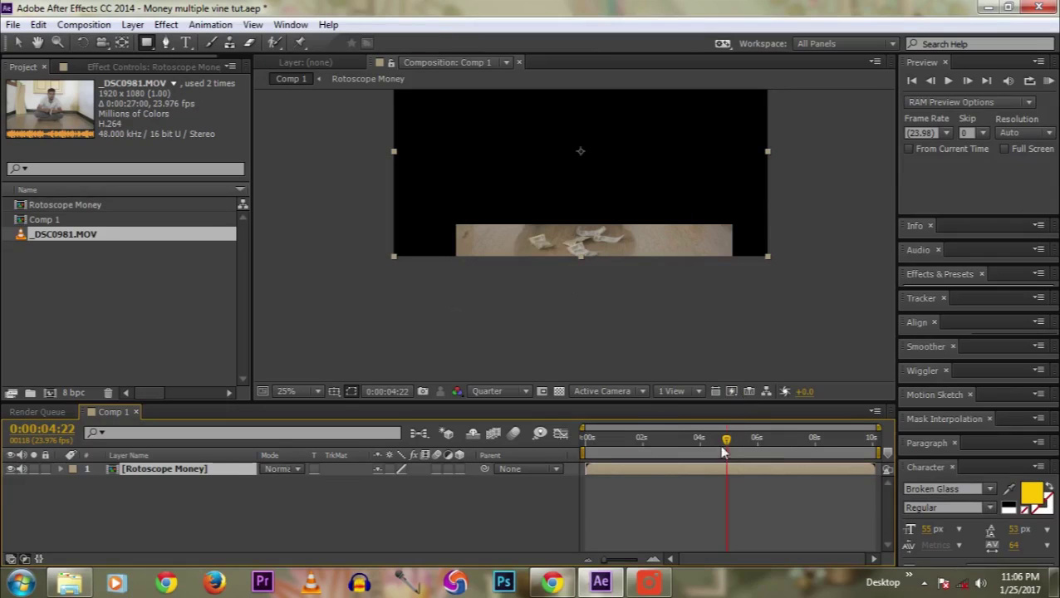
Hide the Rotoscope Money layer at 0:00:05:01 and add the _DSC0981.MOV footage beneath it.
mouse_move(724, 442)
mouse_down()
mouse_move(645, 441)
mouse_move(734, 442)
mouse_up()
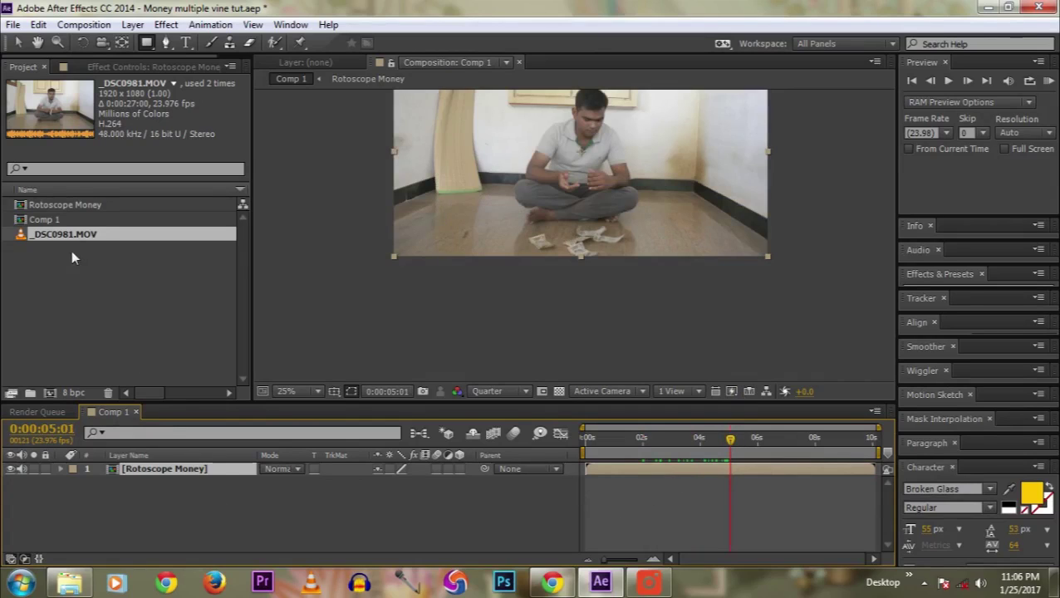
click(10, 468)
drag(72, 235, 64, 500)
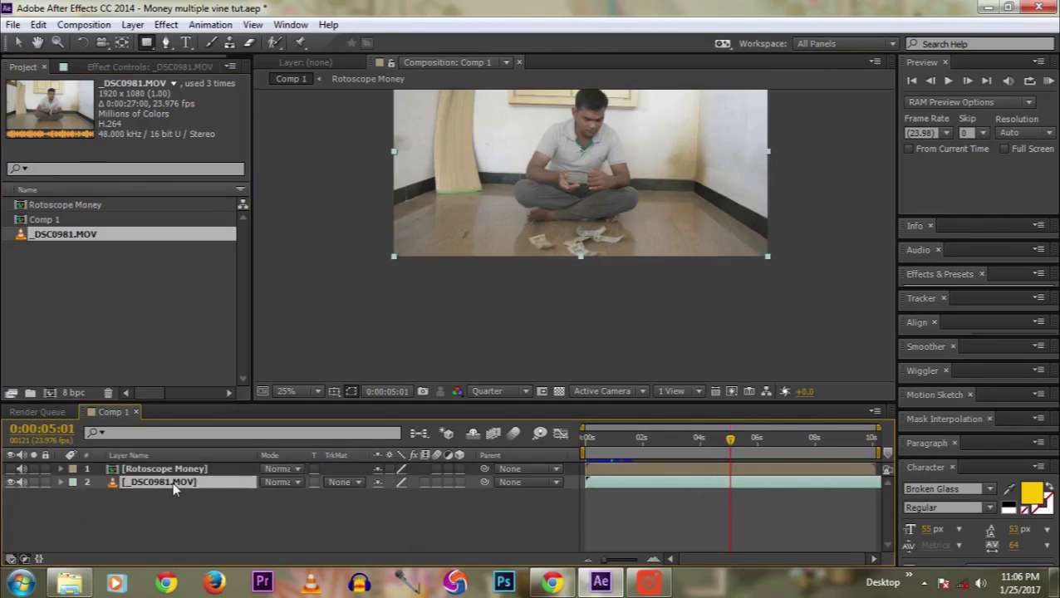
Move the Rotoscope Money layer beneath _DSC0981.MOV and scrub through the original footage.
drag(169, 471, 165, 508)
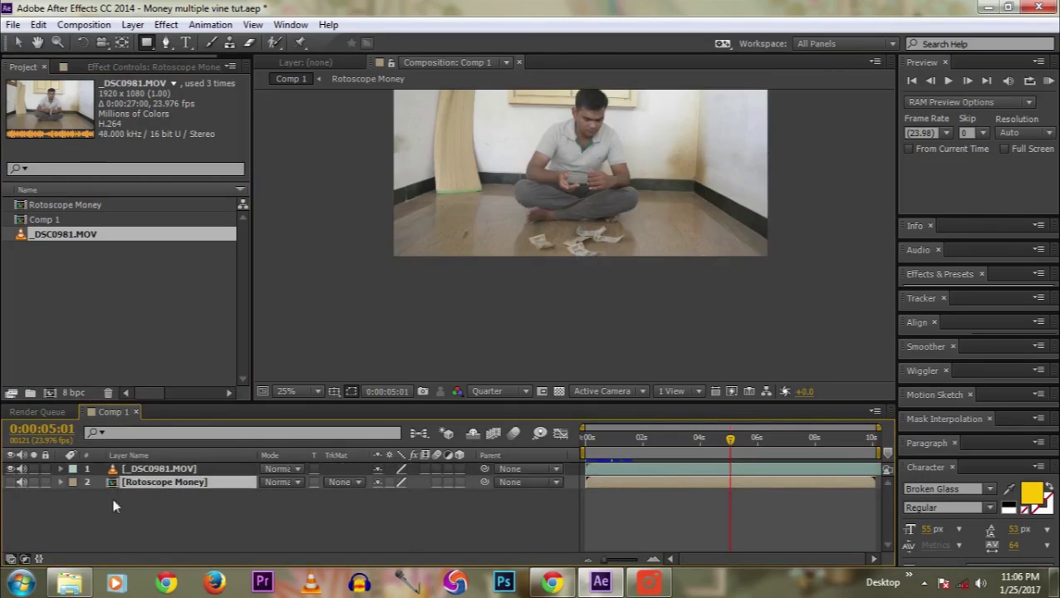
click(171, 471)
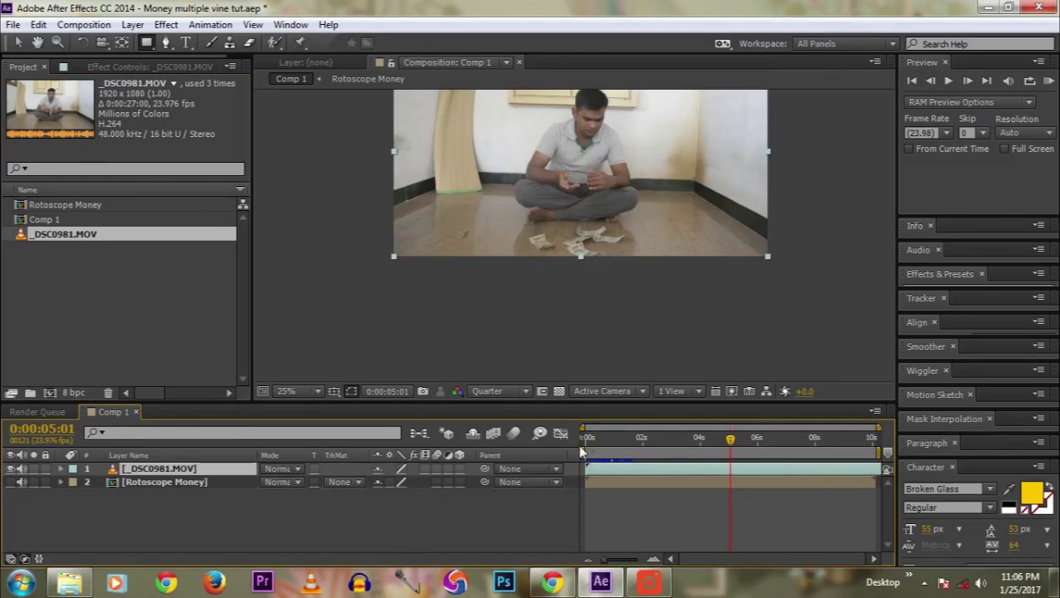
drag(727, 438, 821, 442)
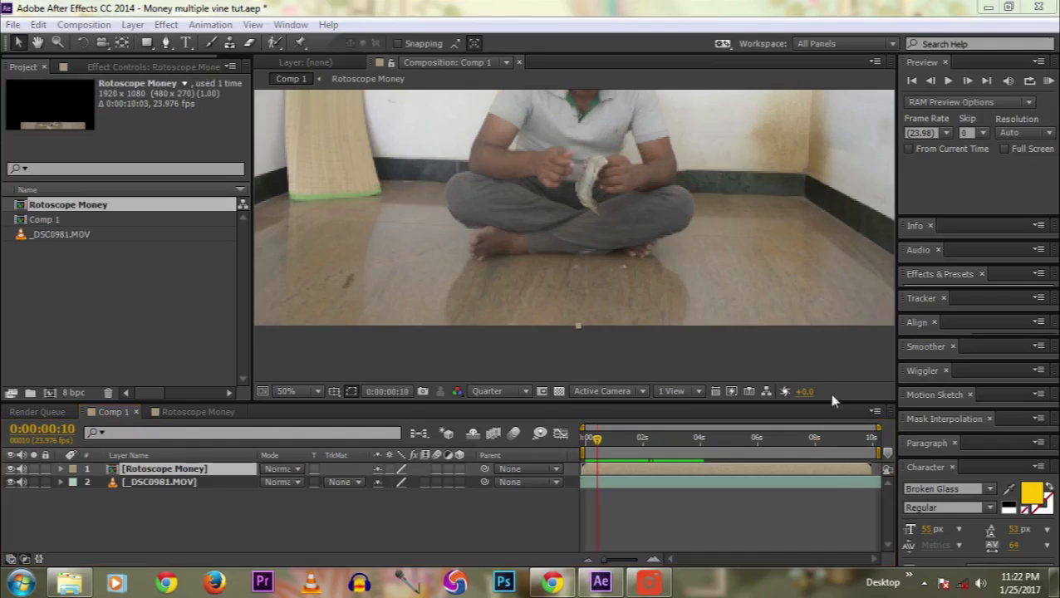
Slide the Rotoscope Money layer about one second earlier in total, checking the falling notes at 0:00:03:06 and 0:00:02:18.
drag(594, 435, 611, 443)
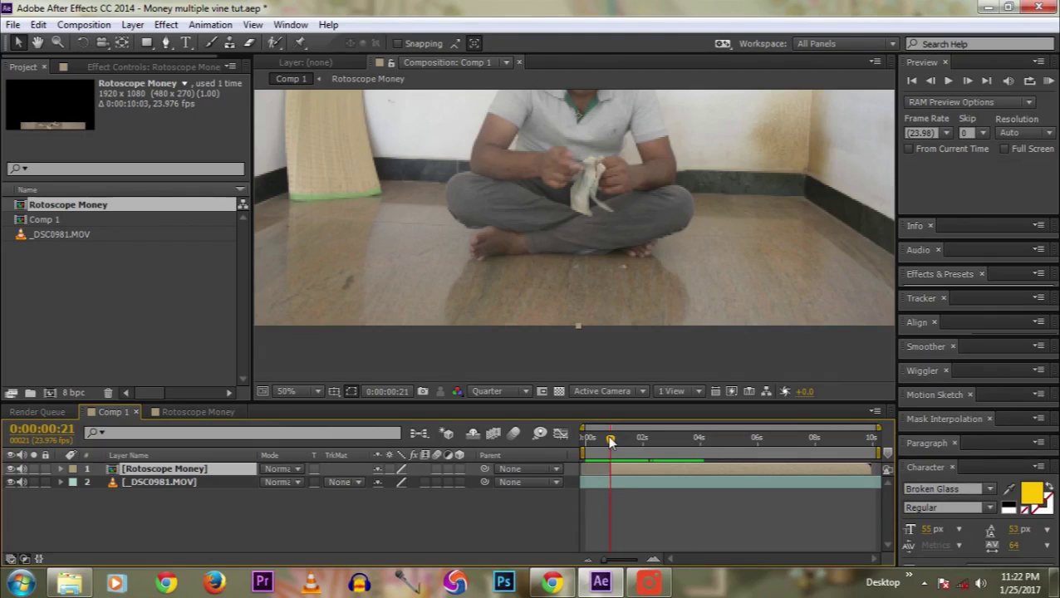
drag(610, 441, 612, 442)
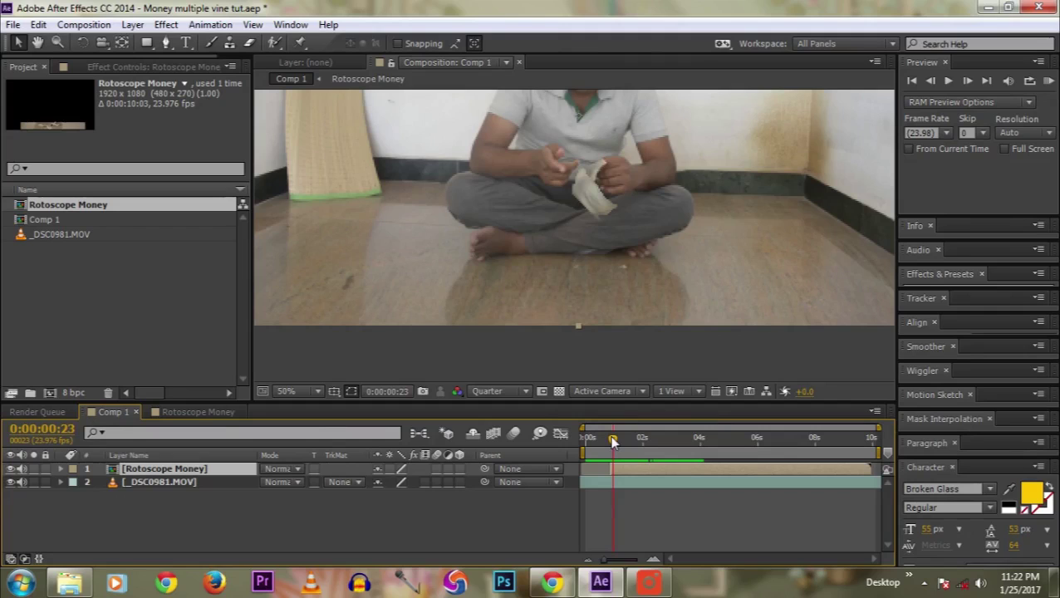
mouse_move(612, 442)
mouse_down()
mouse_move(590, 434)
mouse_move(615, 439)
mouse_up()
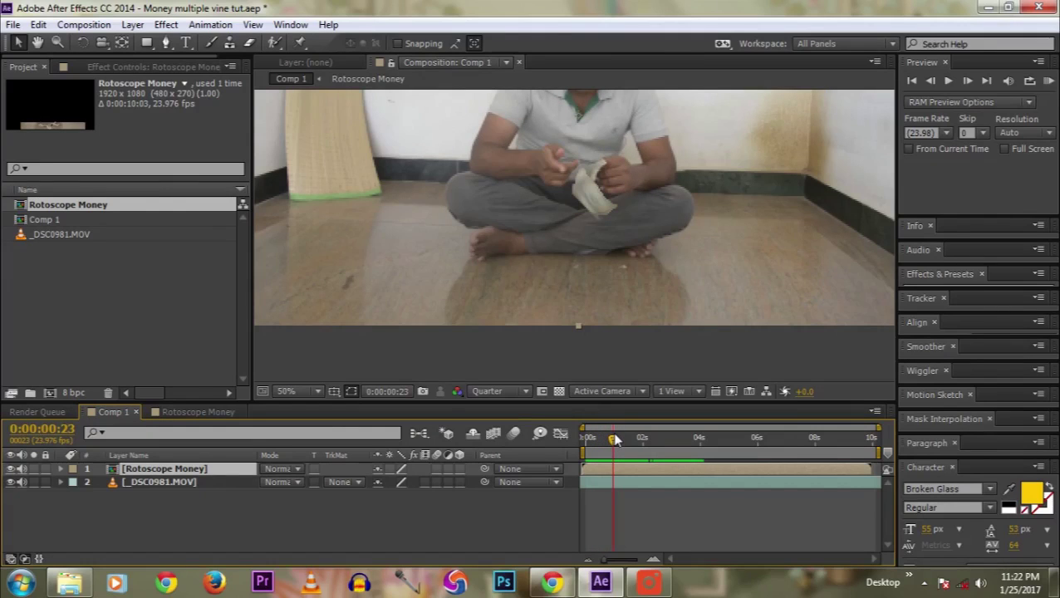
drag(615, 439, 679, 432)
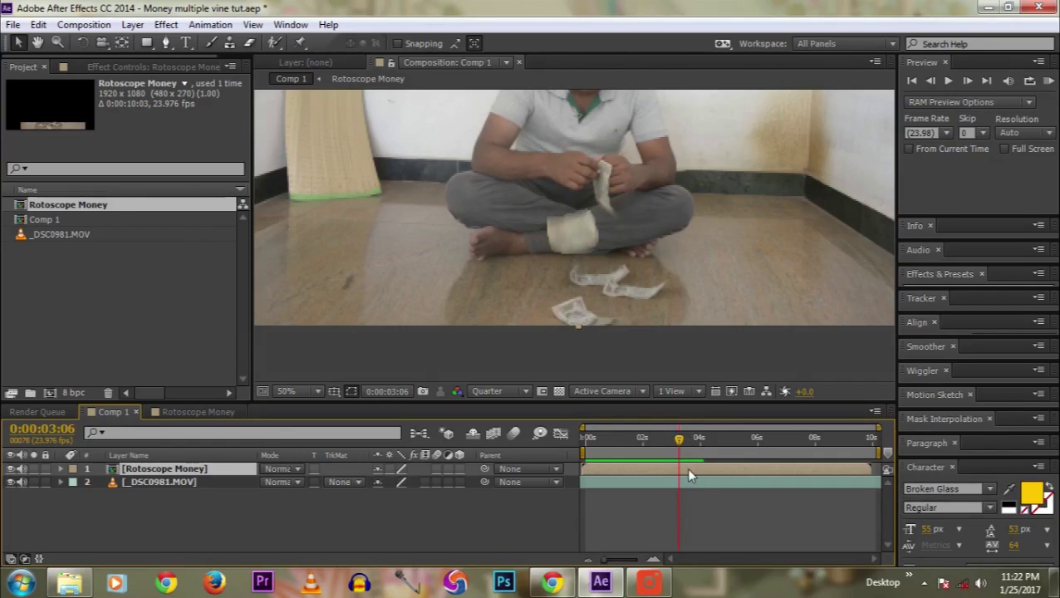
drag(686, 467, 668, 466)
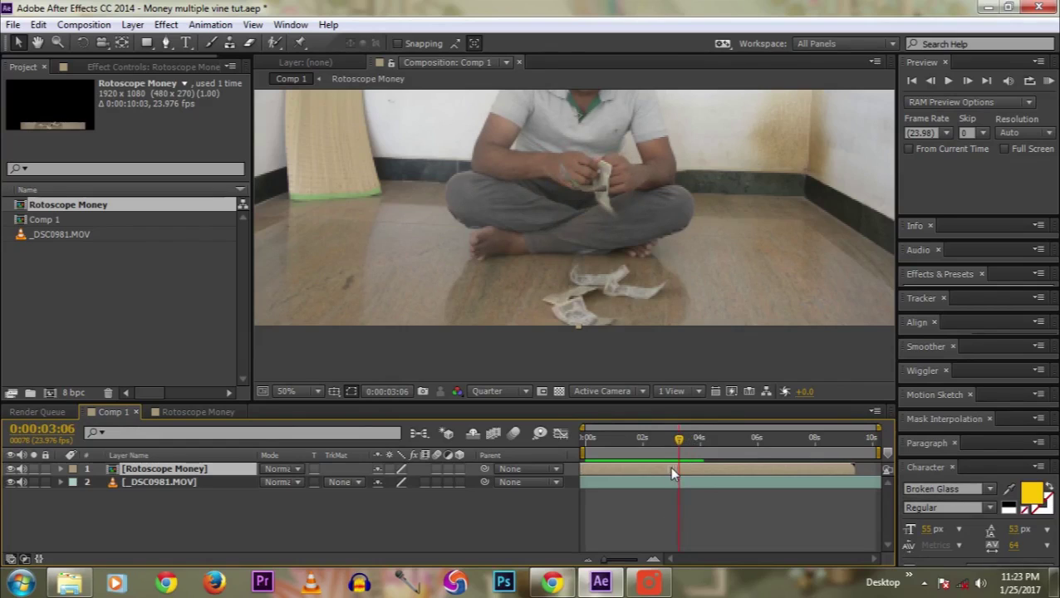
drag(679, 448, 665, 447)
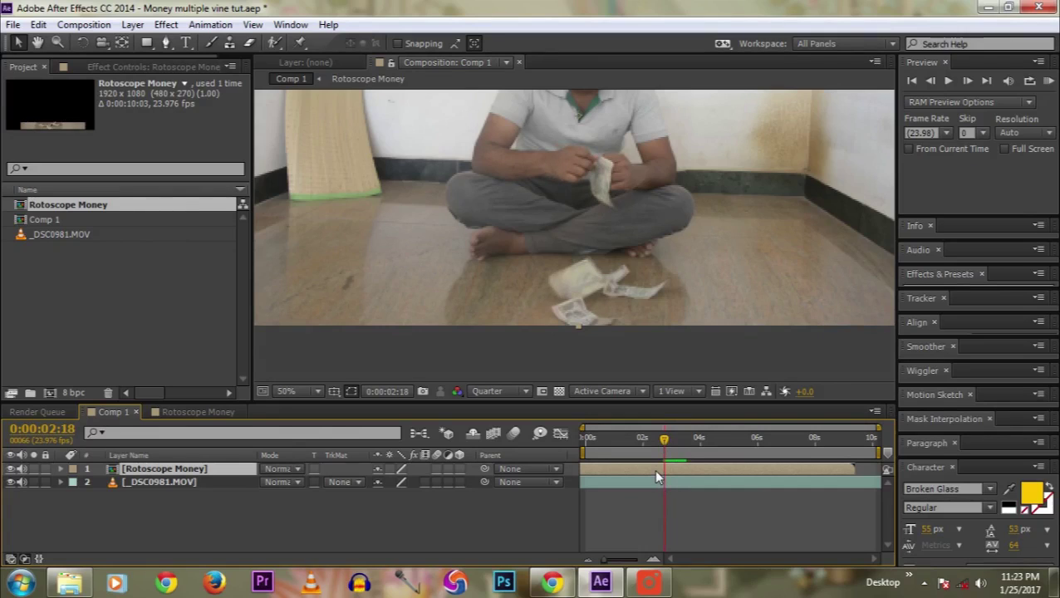
mouse_move(655, 476)
mouse_down()
mouse_move(637, 475)
mouse_move(646, 473)
mouse_up()
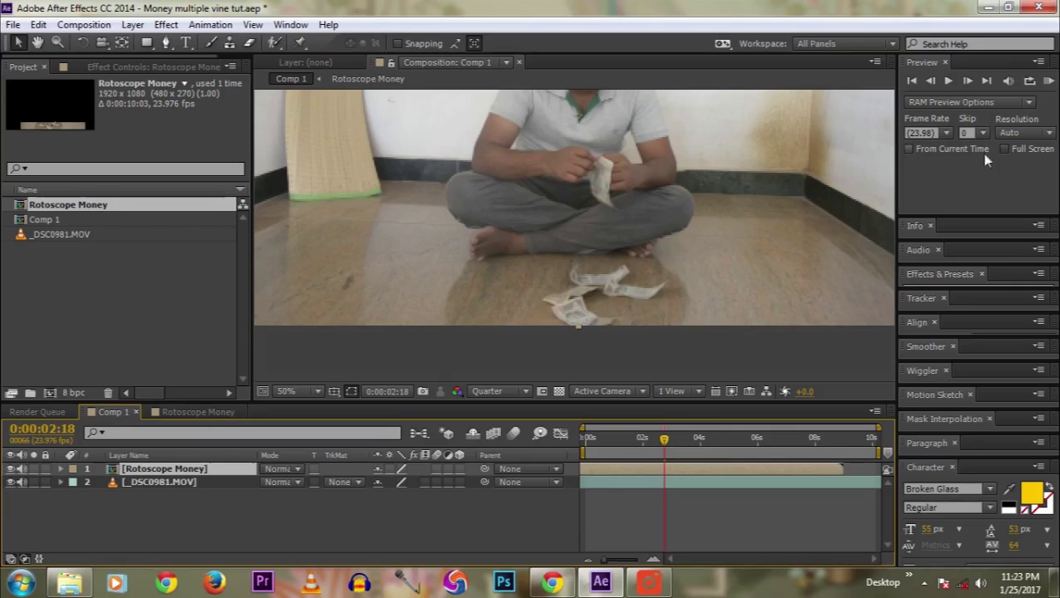
Step through the frames from 0:00:02:18 to find the cut point and trim the Rotoscope Money layer's end at 0:00:03:11.
click(965, 83)
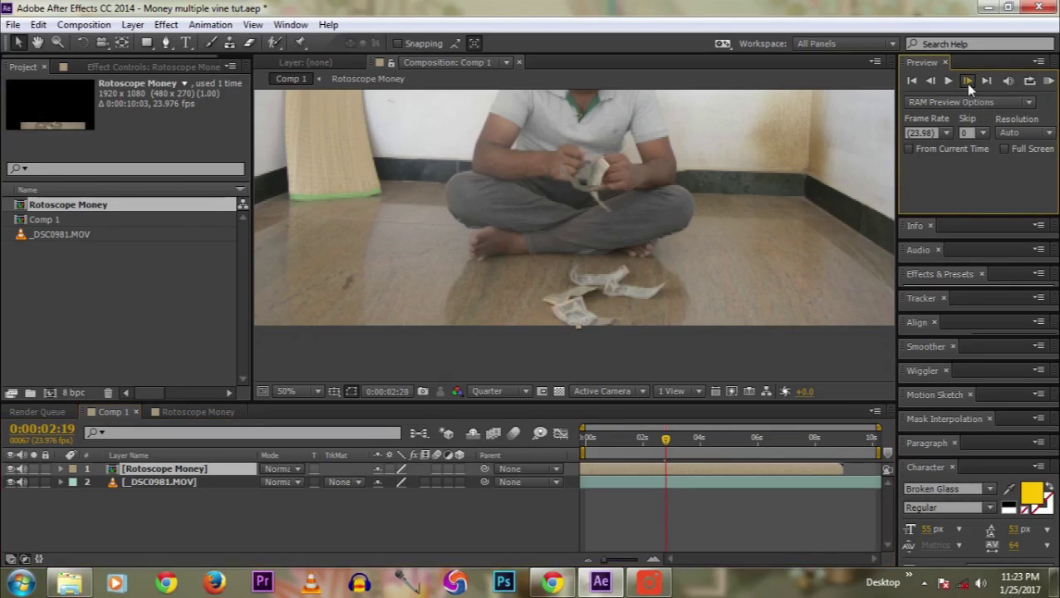
click(965, 83)
click(965, 83)
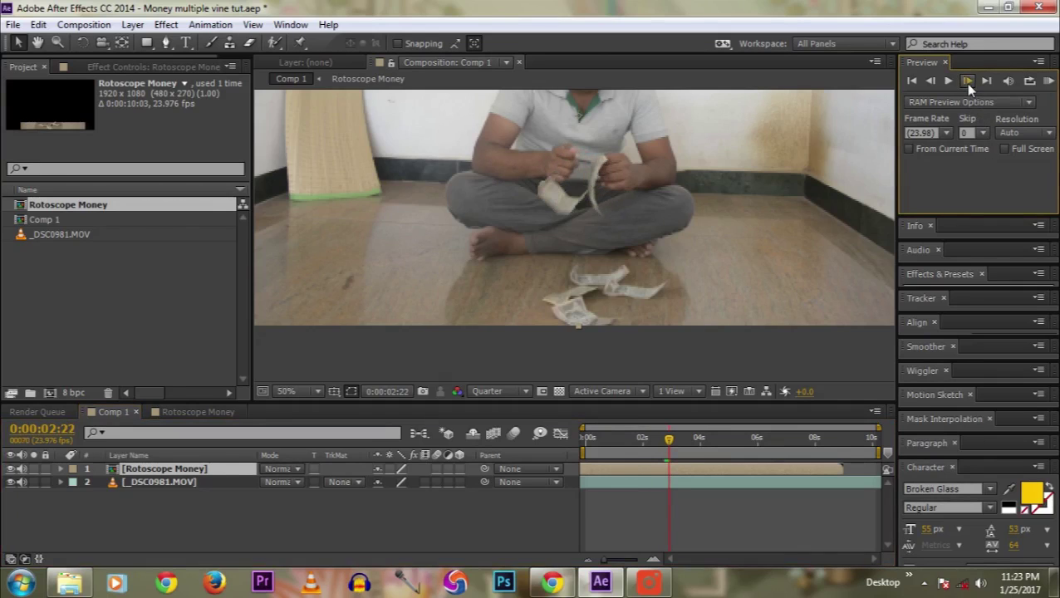
click(965, 83)
click(964, 84)
click(964, 83)
click(964, 83)
click(964, 83)
click(965, 83)
click(964, 83)
click(965, 83)
click(964, 83)
click(965, 83)
click(965, 83)
click(965, 83)
click(964, 83)
click(965, 83)
click(964, 83)
click(965, 83)
click(965, 83)
mouse_move(694, 445)
mouse_down()
mouse_move(642, 440)
mouse_move(684, 440)
mouse_up()
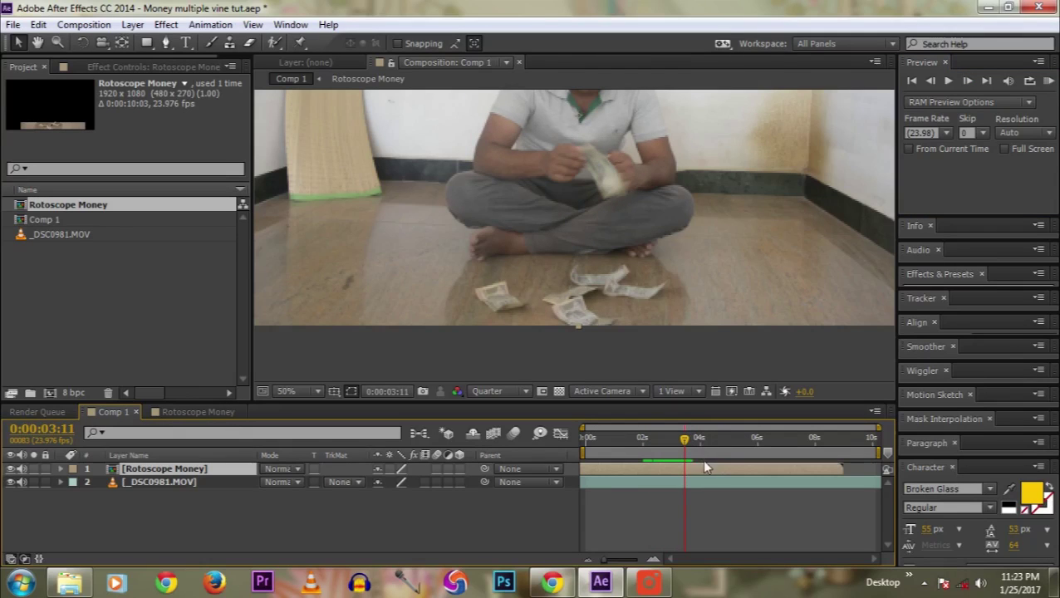
key(alt+bracketright)
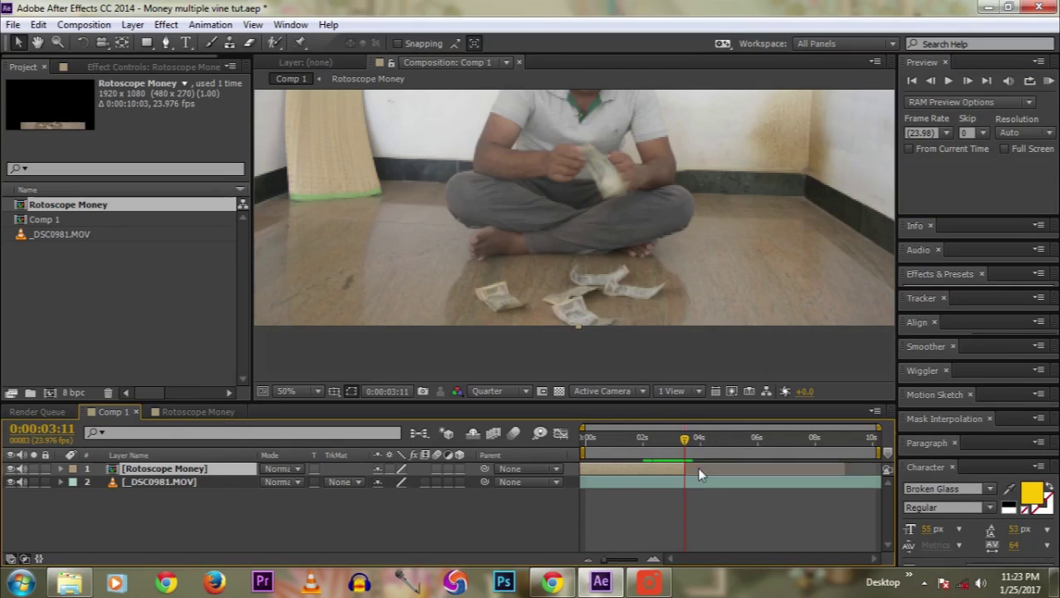
Preview the composited banknotes from the start of Comp 1 and return to 0:00:00:00.
drag(686, 437, 581, 442)
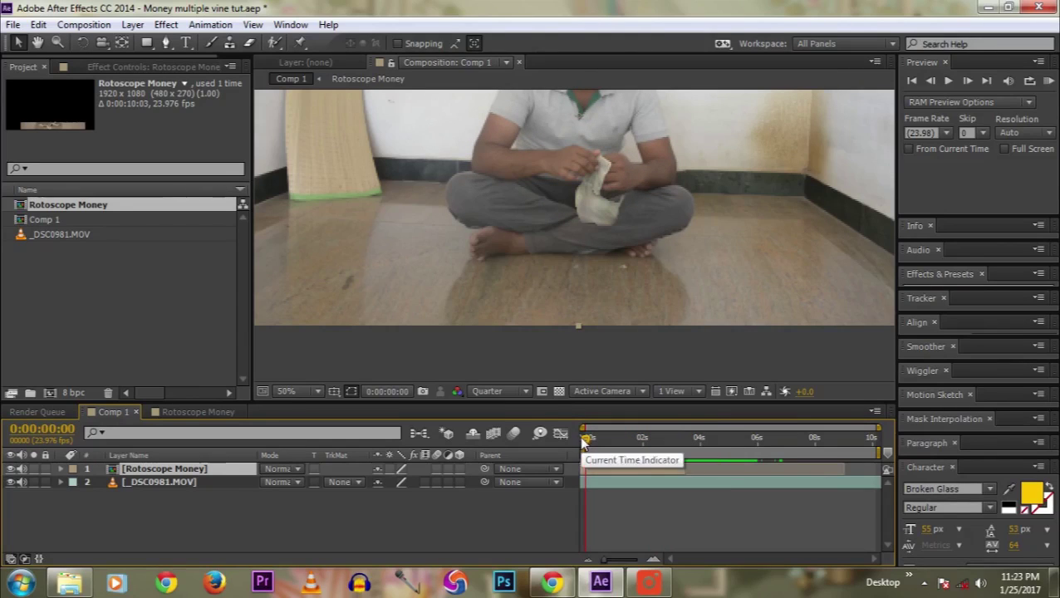
click(586, 442)
click(581, 443)
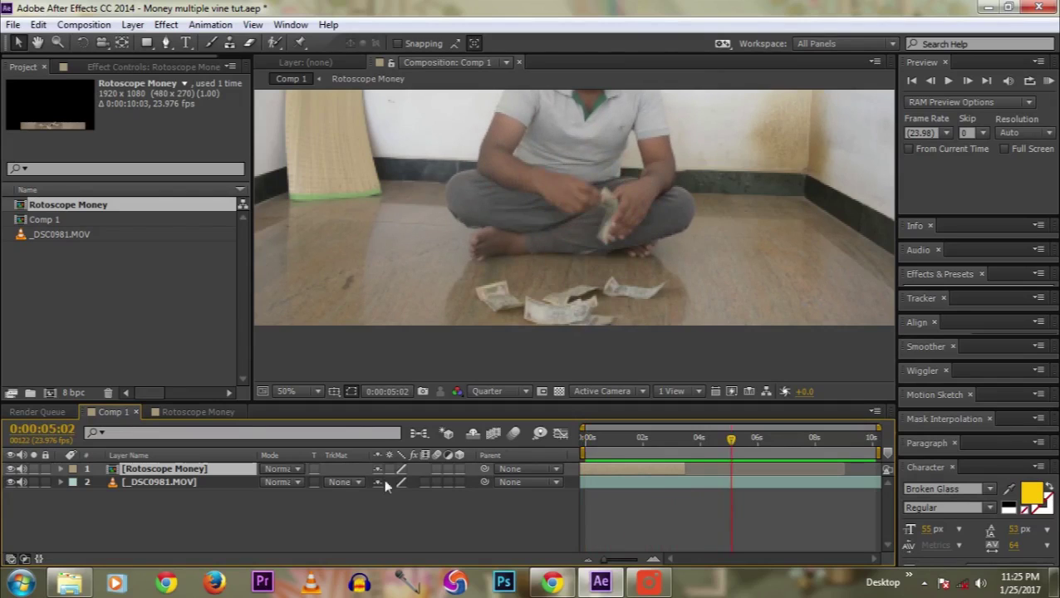
click(731, 444)
drag(736, 444, 585, 444)
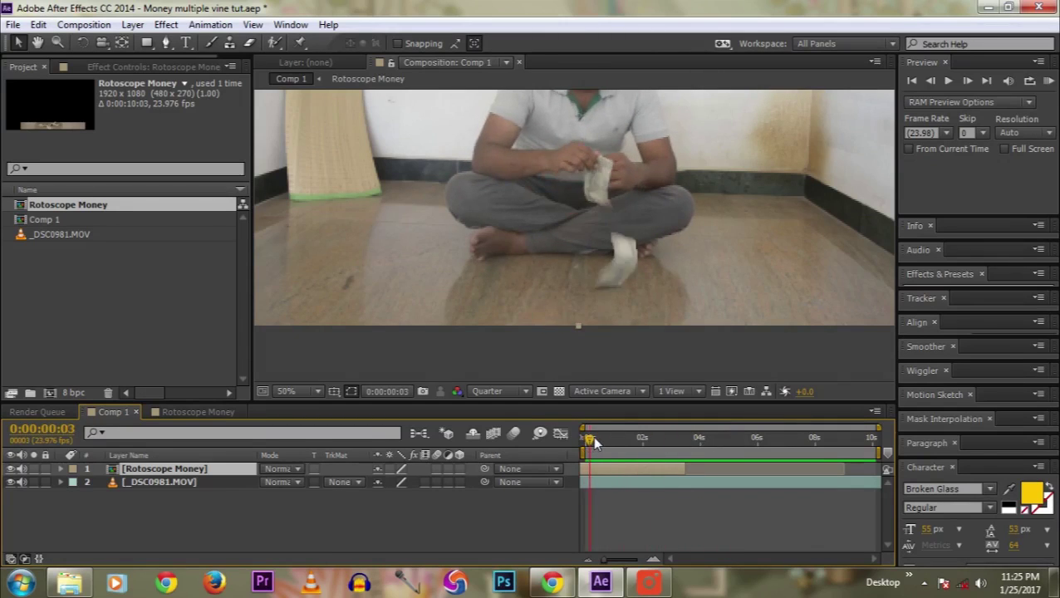
mouse_move(591, 443)
mouse_down()
mouse_move(615, 441)
mouse_move(585, 442)
mouse_up()
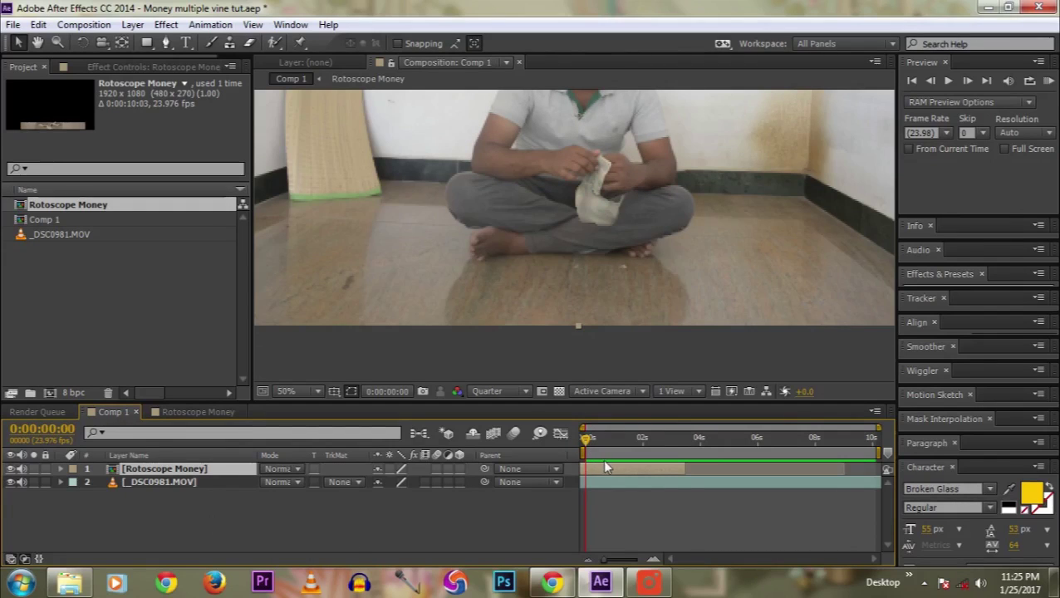
Enable Time Remapping on the Rotoscope Money layer and add a Time Remap keyframe at 0:00:00:00.
click(148, 488)
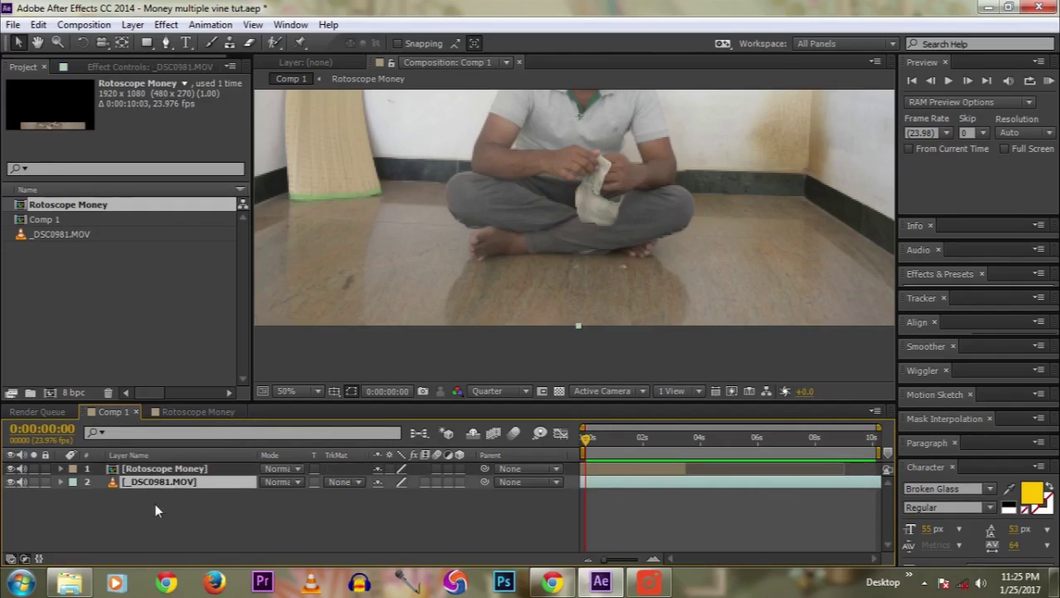
right_click(158, 471)
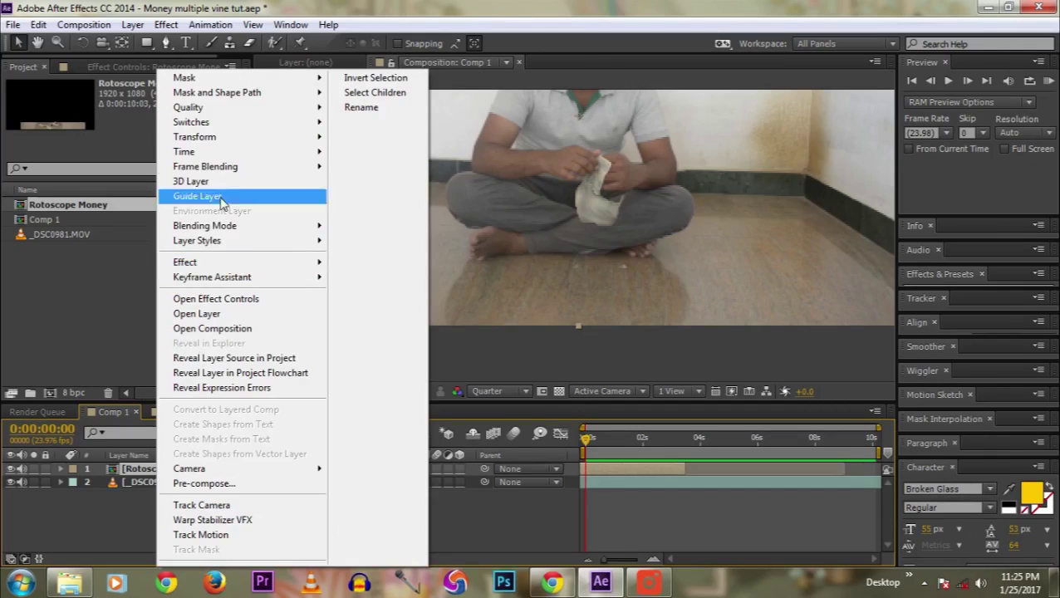
mouse_move(222, 156)
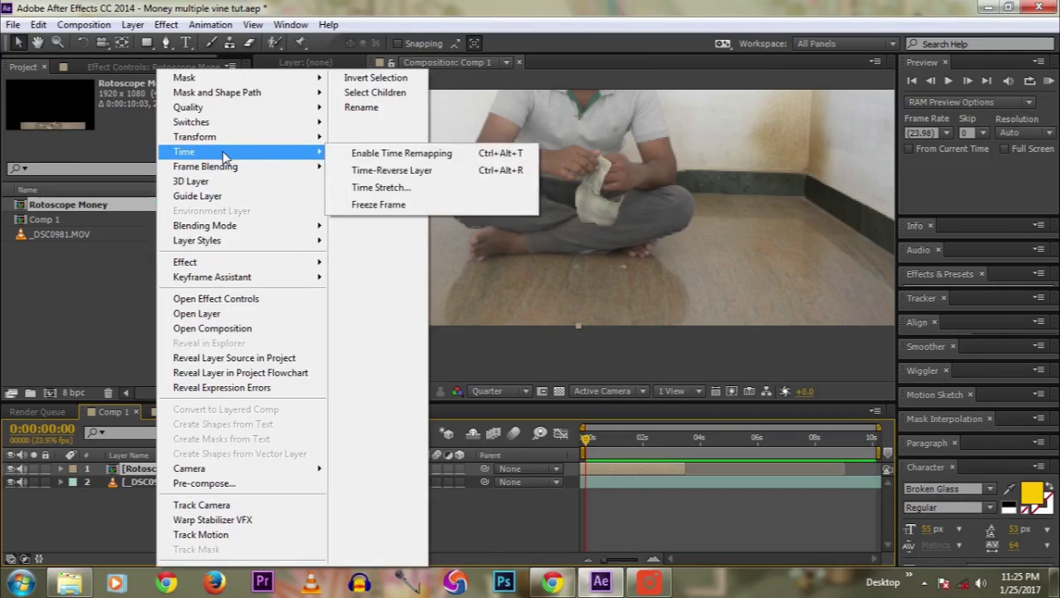
click(389, 154)
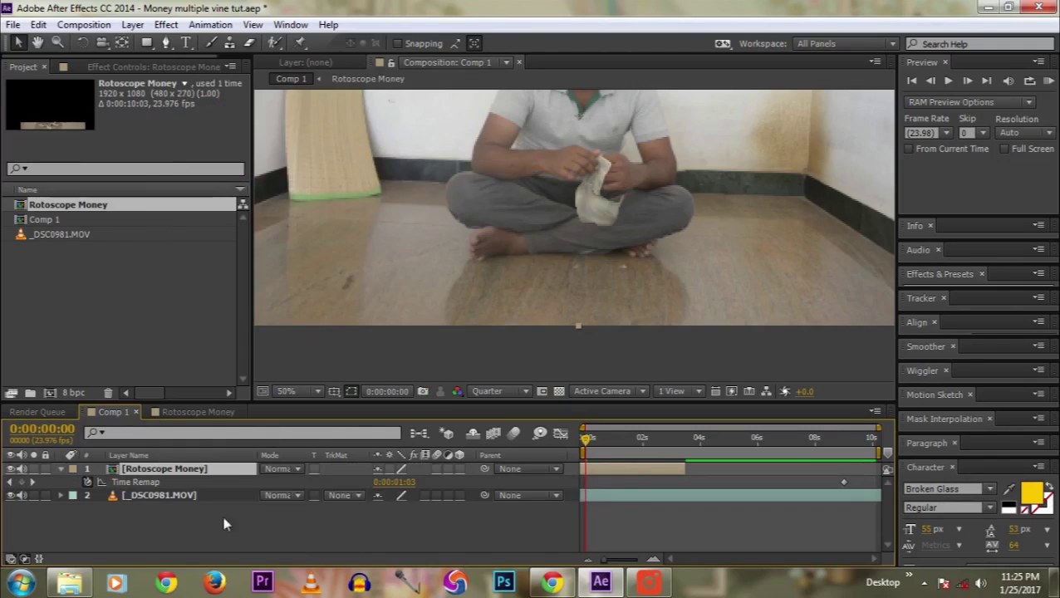
click(27, 481)
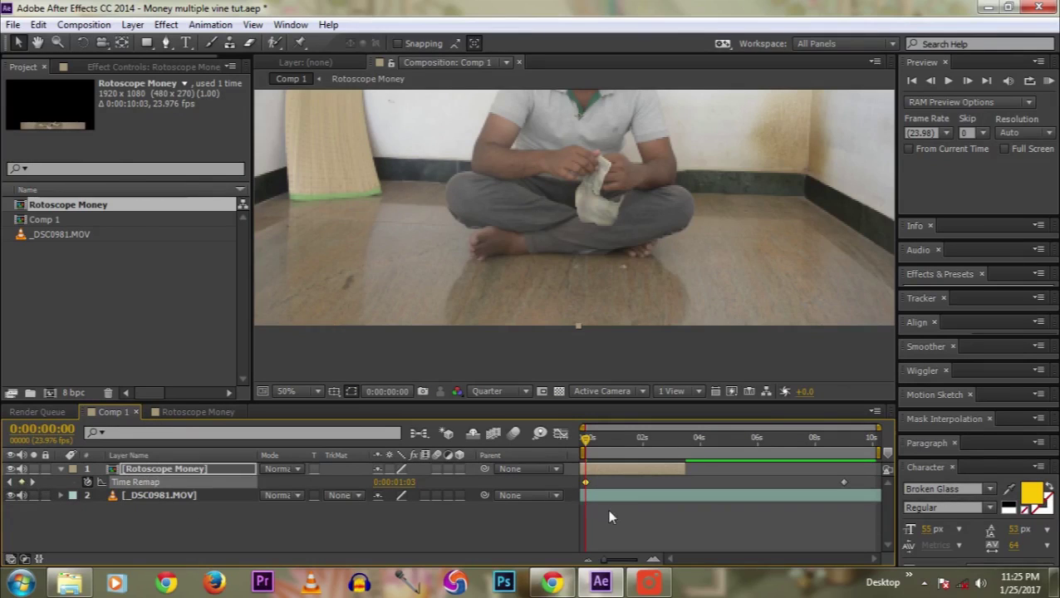
Add a Time Remap keyframe to Rotoscope Money at 0:00:02:00 and return to 0:00:00:00.
drag(586, 483, 591, 486)
click(595, 438)
drag(600, 438, 642, 440)
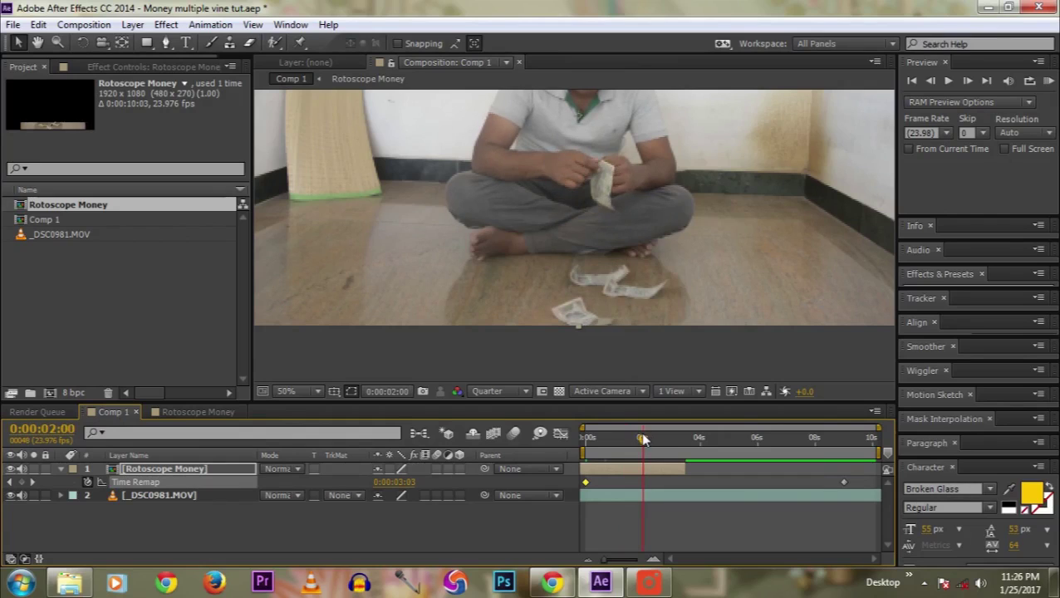
click(22, 482)
drag(645, 446, 579, 438)
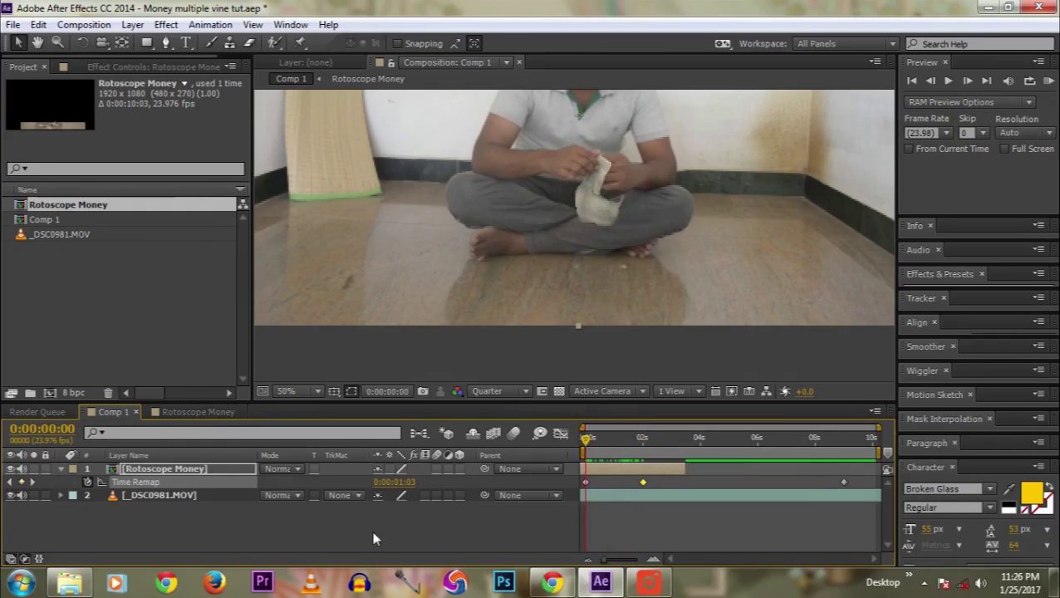
Shift Rotoscope Money's first Time Remap keyframe in small stages to about 0:00:00:06, checking the held note after each move.
click(586, 482)
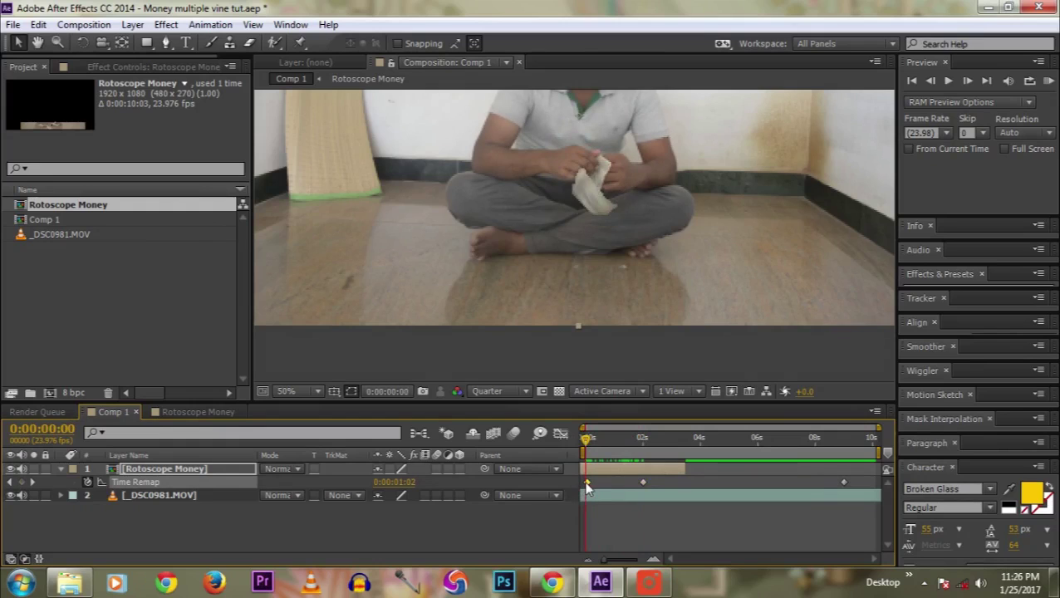
mouse_move(586, 486)
mouse_down()
mouse_move(619, 484)
mouse_move(588, 486)
mouse_up()
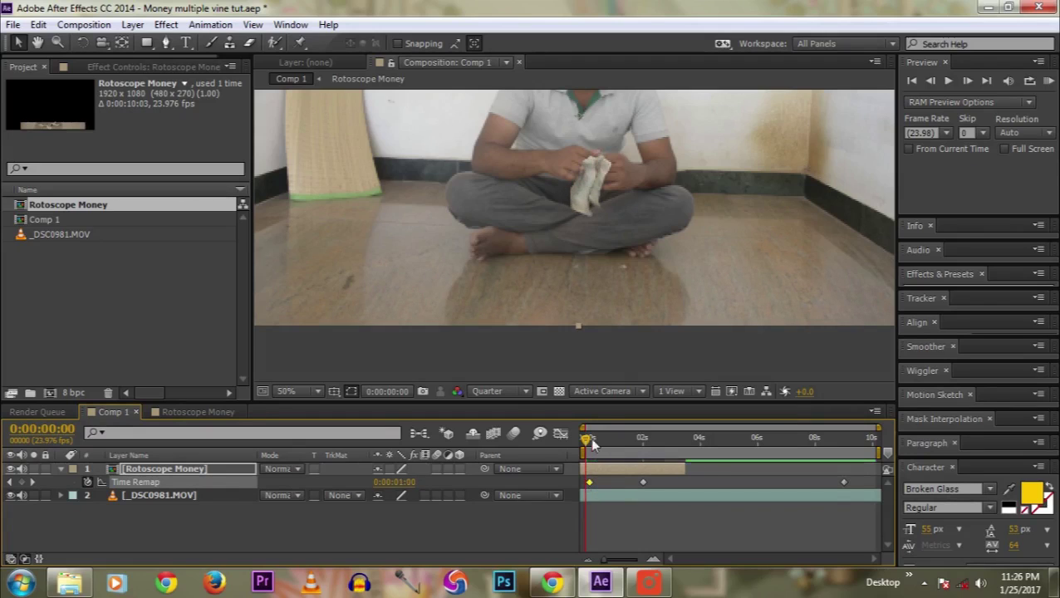
click(590, 440)
drag(590, 442, 587, 442)
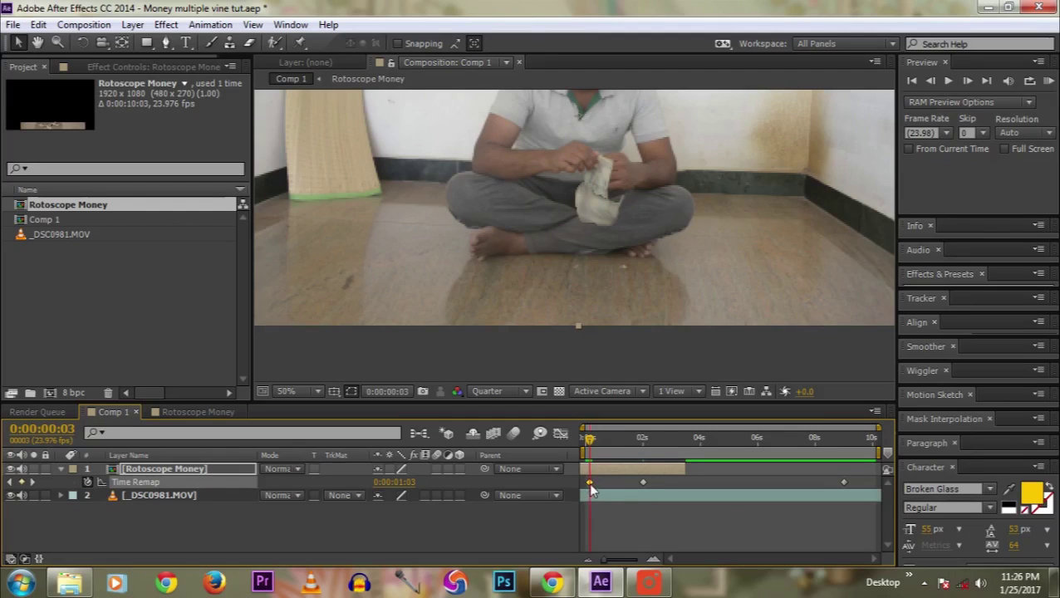
drag(591, 483, 595, 486)
click(594, 441)
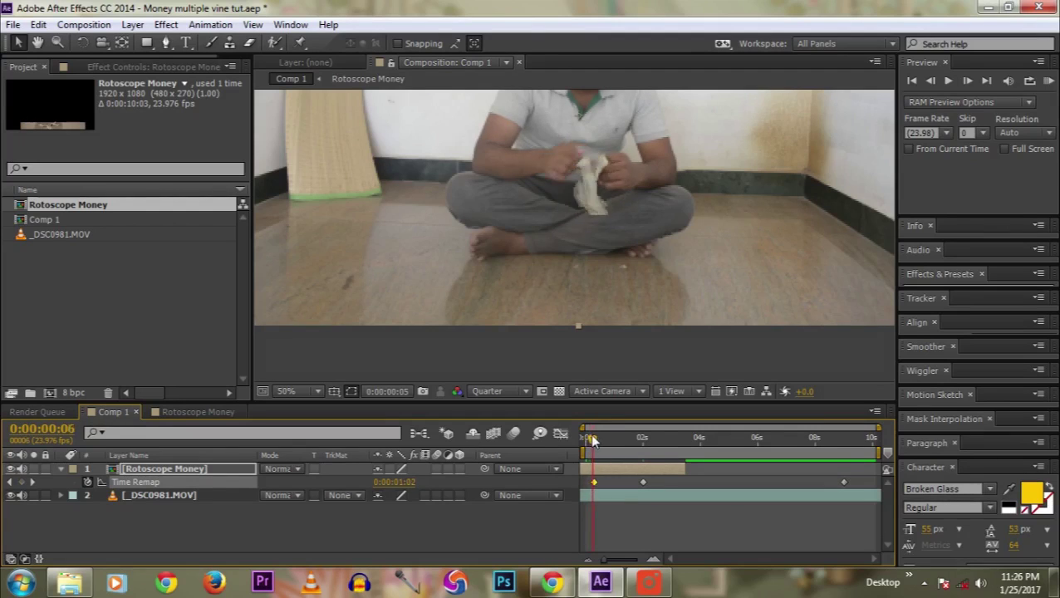
Add Time Remap keyframes to Rotoscope Money at 0:00:01:07 and 0:00:01:10, and slide the second one a few frames later.
drag(594, 441, 623, 438)
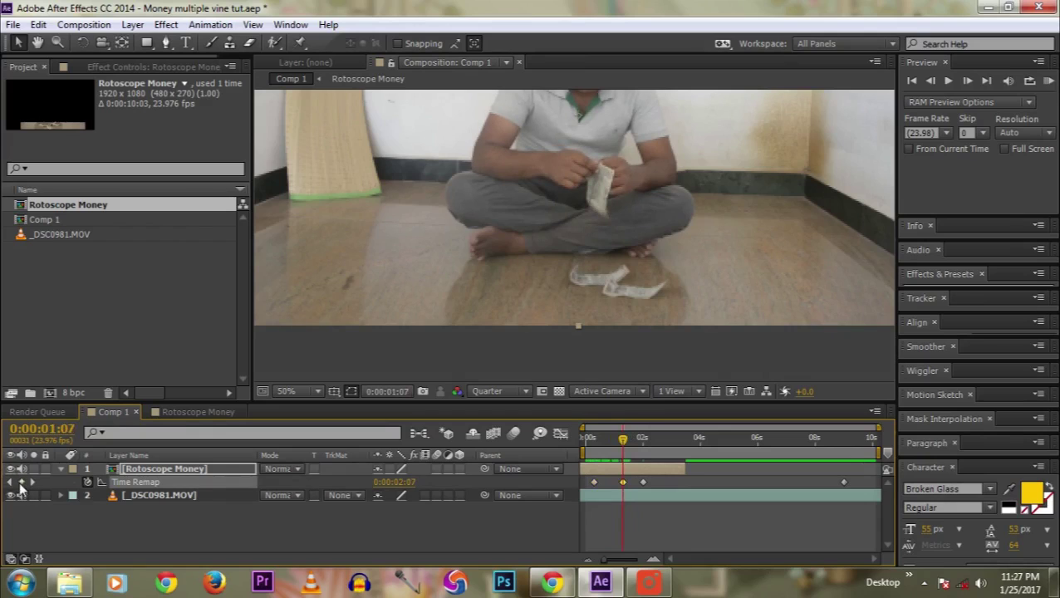
drag(621, 436, 625, 439)
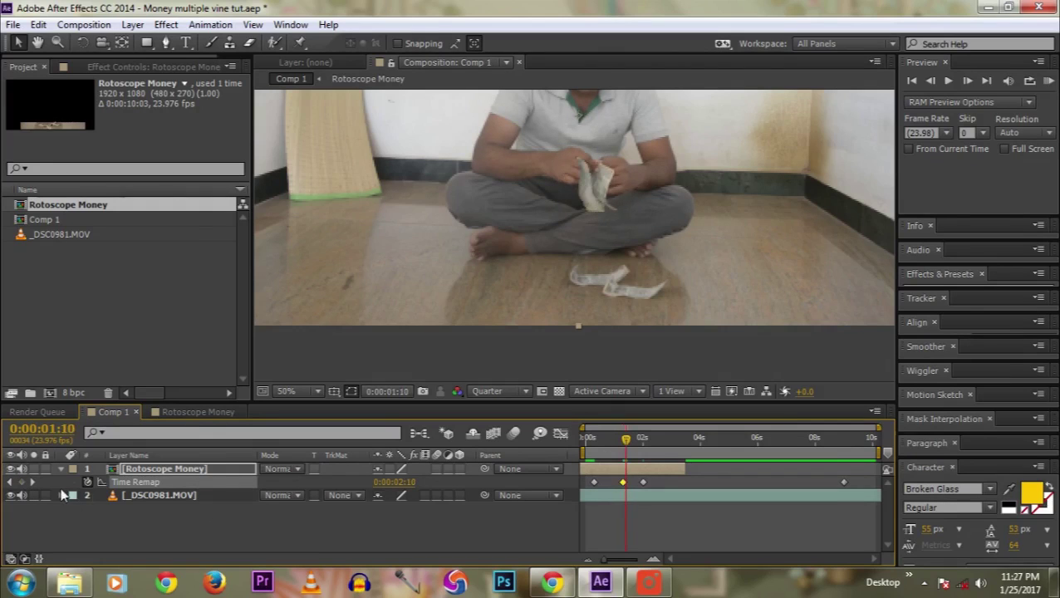
click(21, 483)
drag(630, 481, 632, 482)
drag(626, 440, 629, 441)
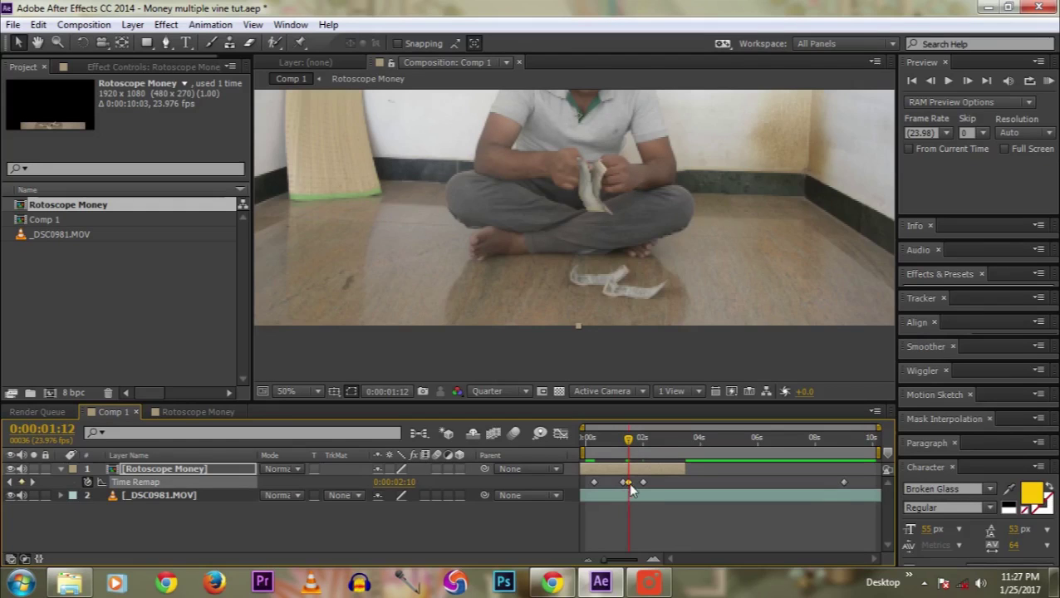
Preview the time-remapped banknotes in Comp 1 from 0:00:00:00.
click(631, 438)
drag(630, 437, 587, 438)
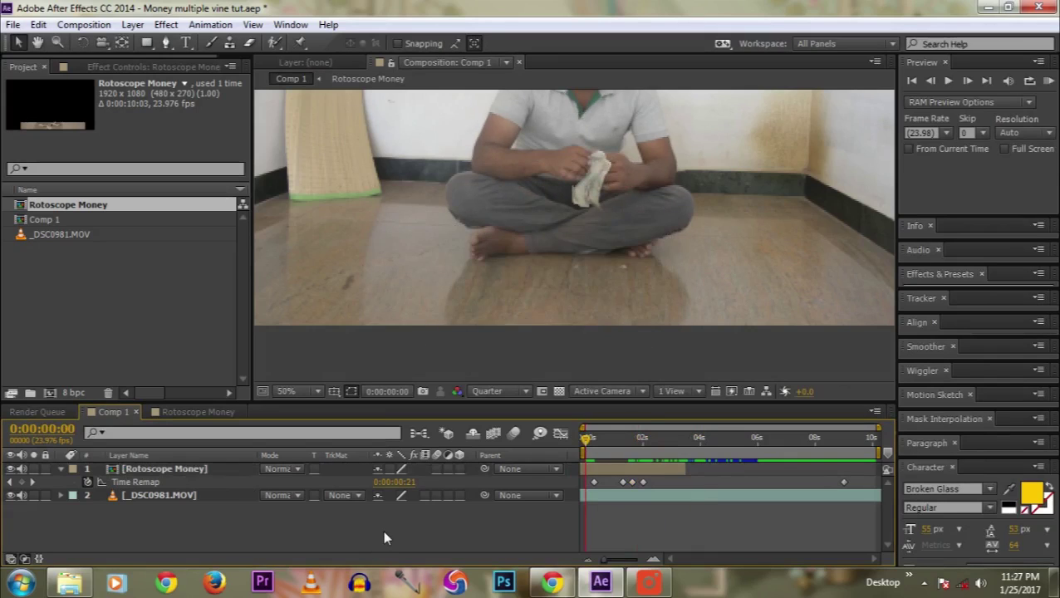
key(space)
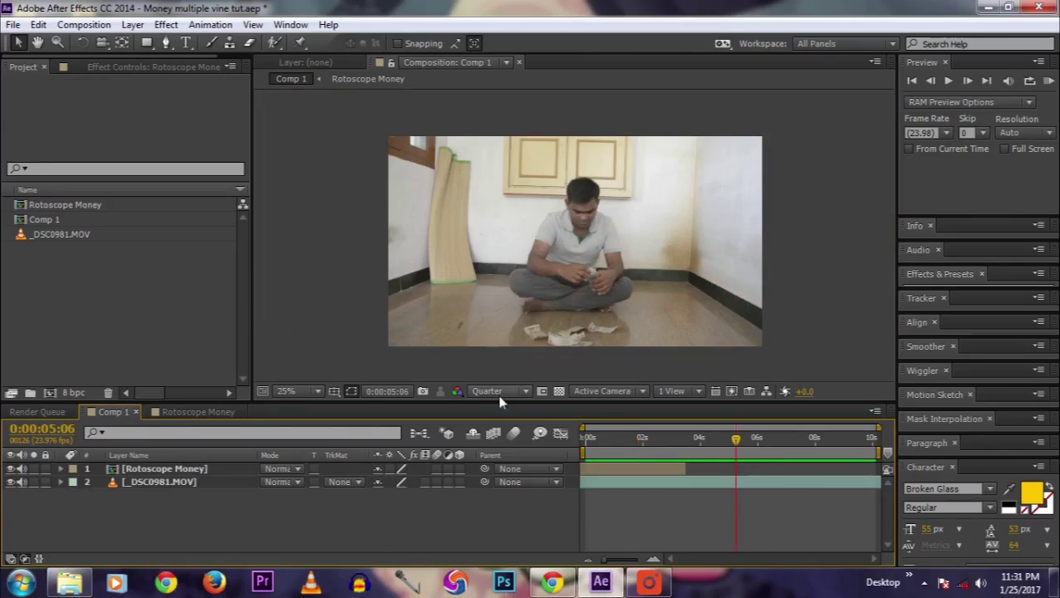
Set Comp 1's duration to 0:00:20:03 in the composition settings.
click(84, 24)
click(126, 65)
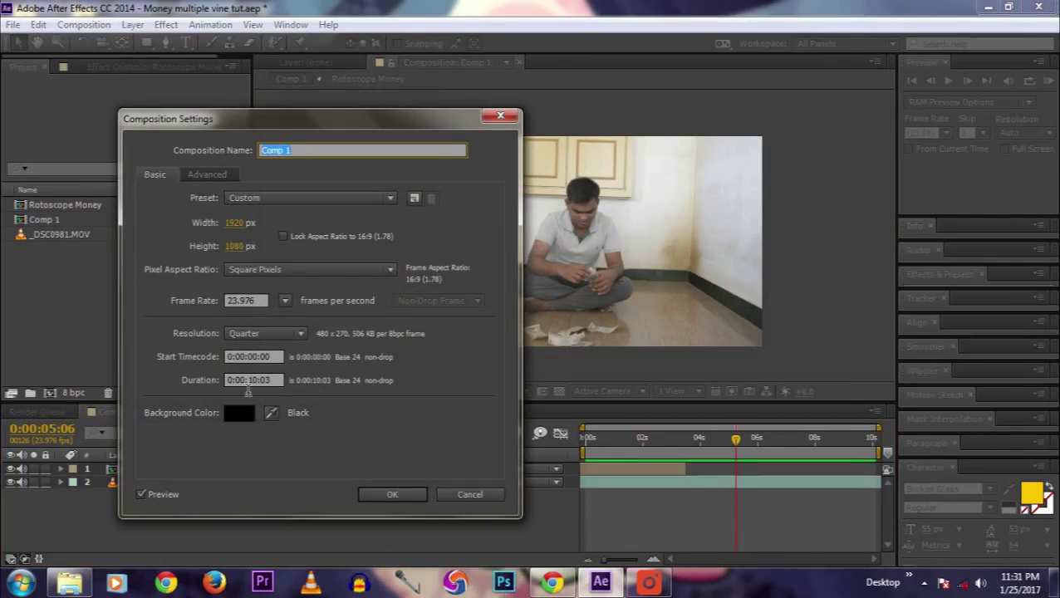
drag(249, 384, 258, 384)
text(2)
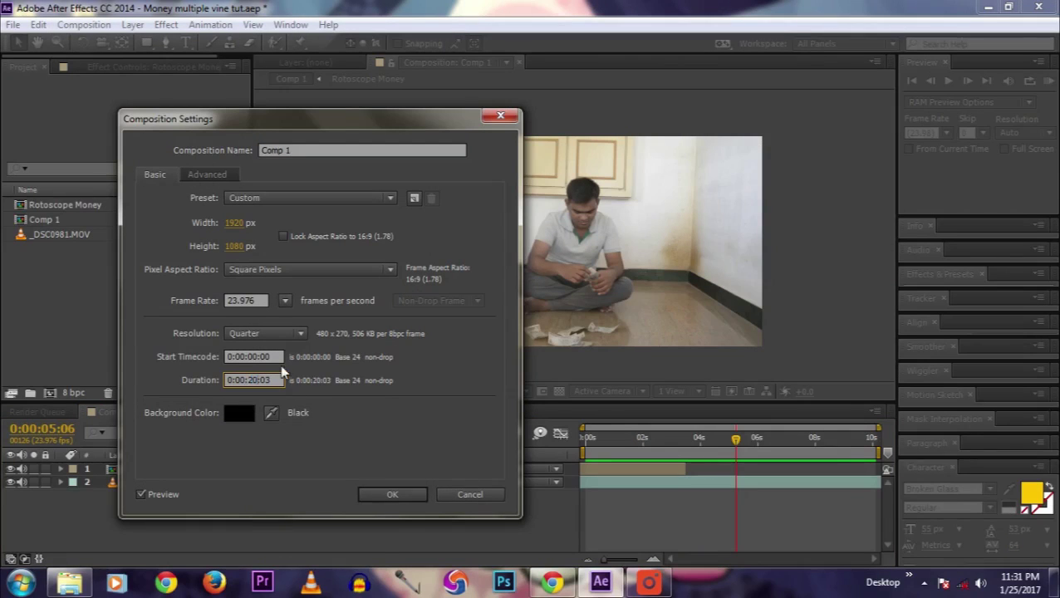
text(0)
click(392, 495)
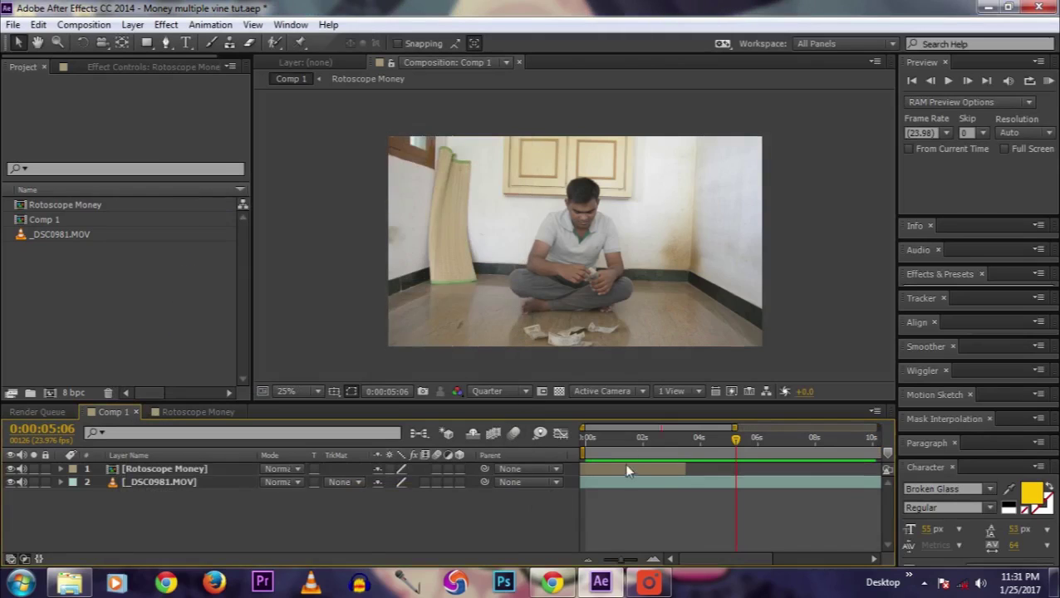
Shift the Rotoscope Money and _DSC0981.MOV layers together about five seconds later in Comp 1.
drag(738, 427, 860, 421)
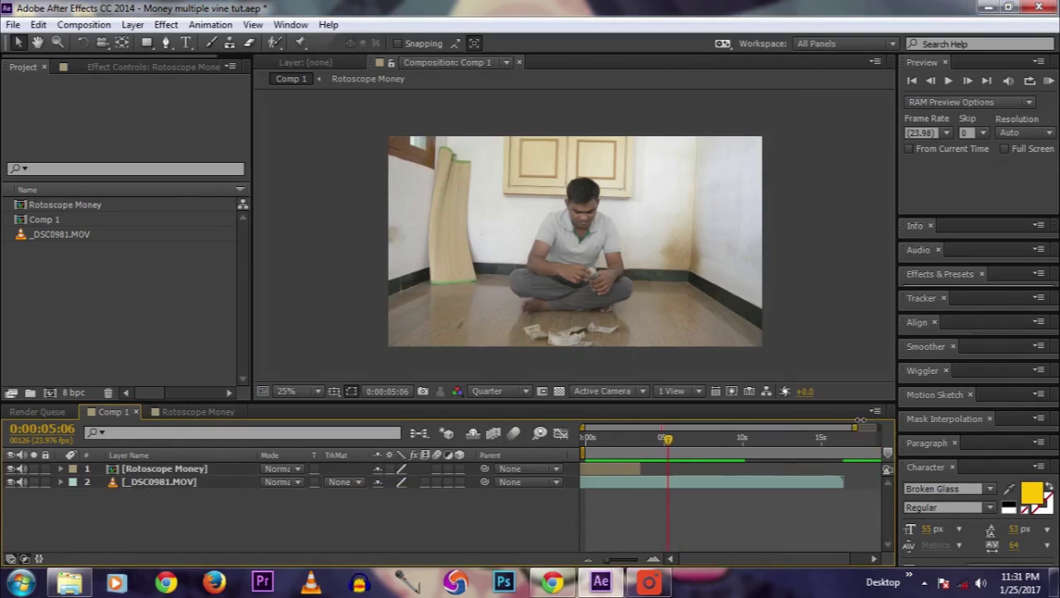
drag(192, 506, 167, 475)
drag(609, 475, 689, 473)
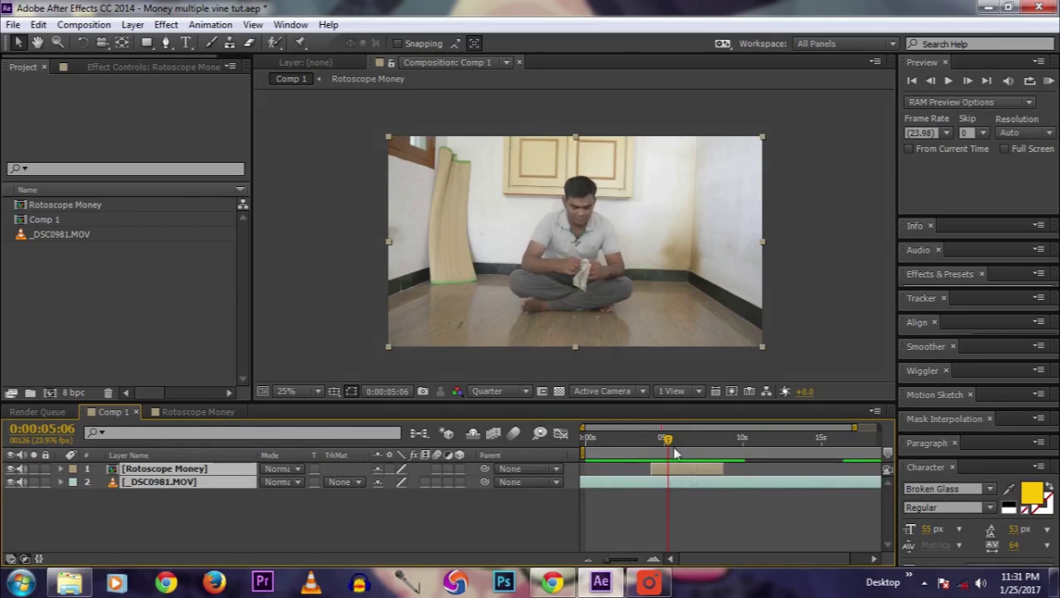
Find the new start point at 0:00:02:15 and trim Comp 1 to a work area beginning there.
drag(649, 439, 629, 446)
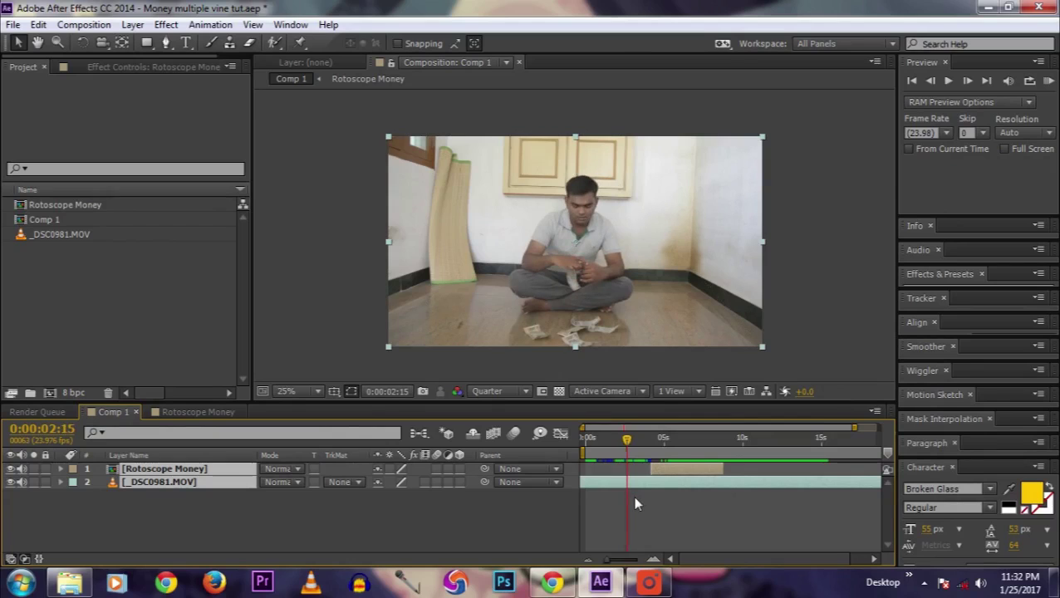
right_click(684, 456)
click(712, 496)
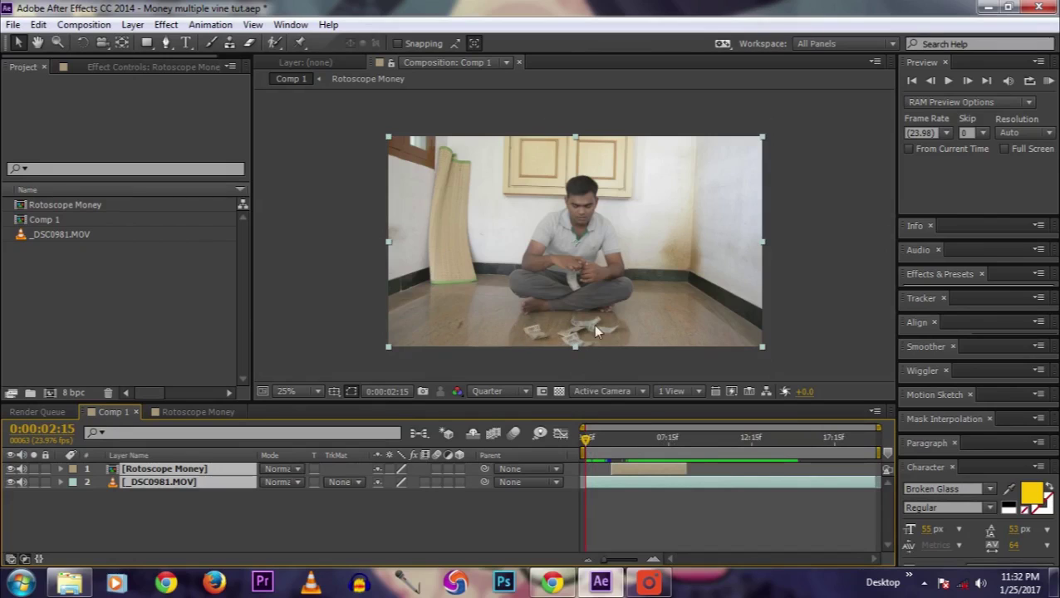
Add another copy of _DSC0981.MOV as the lowest layer in Comp 1 and rename it bg.
click(55, 239)
drag(56, 239, 63, 513)
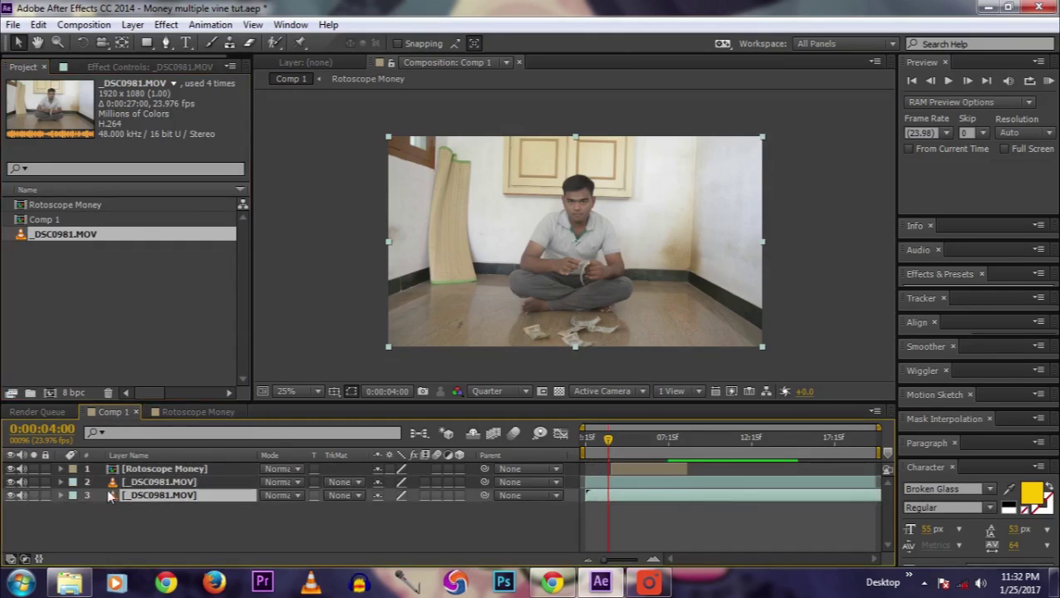
right_click(133, 496)
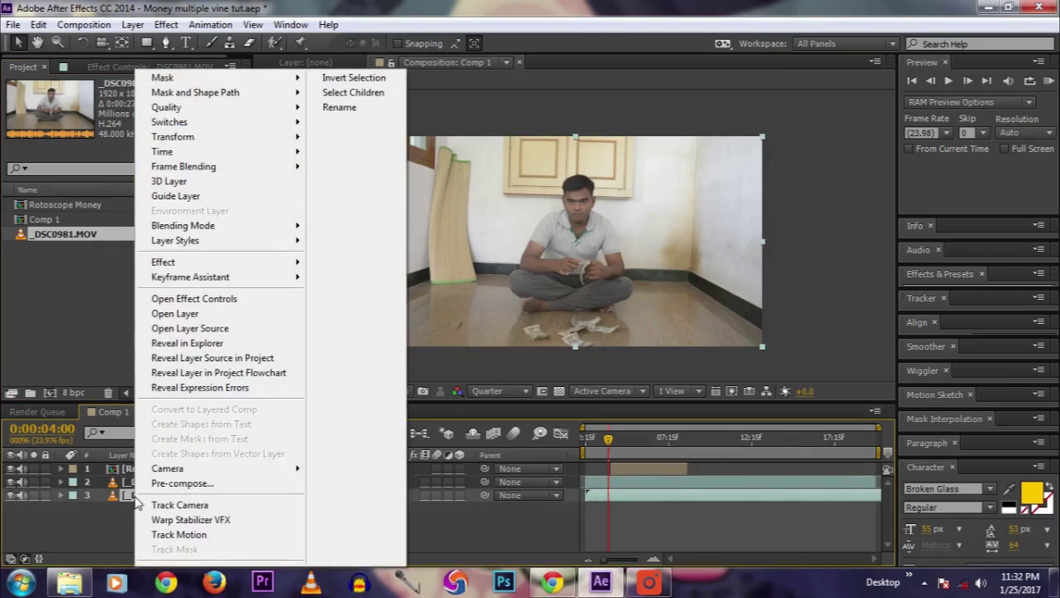
click(338, 108)
text(bg)
key(Return)
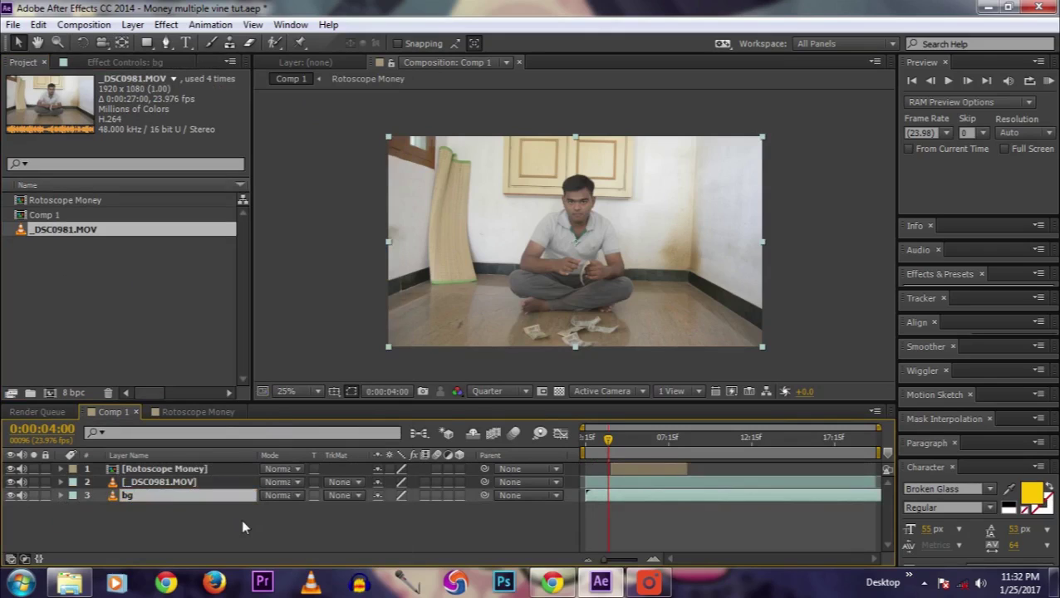
Solo the bg layer and go to the clean-floor frame at 0:00:03:06, with the floor area framed closely.
click(33, 495)
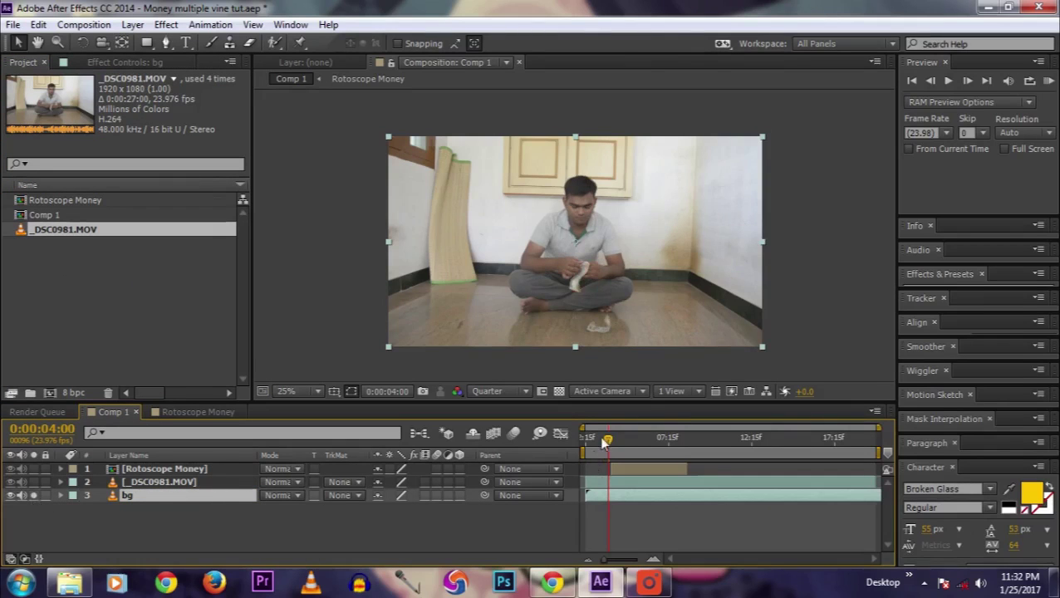
drag(605, 437, 593, 438)
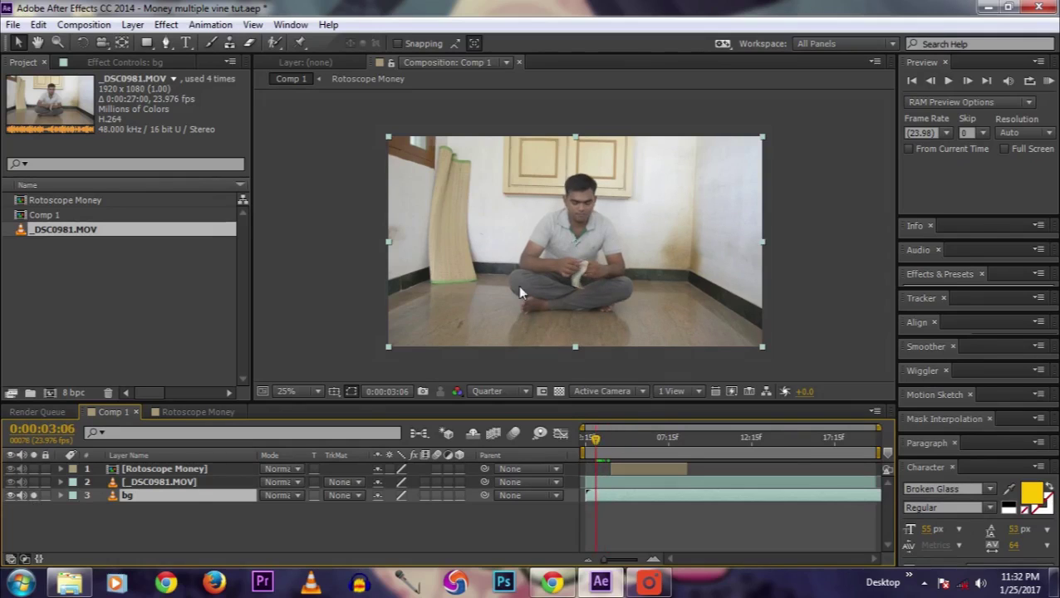
scroll(549, 309, down, 2)
scroll(549, 308, up, 2)
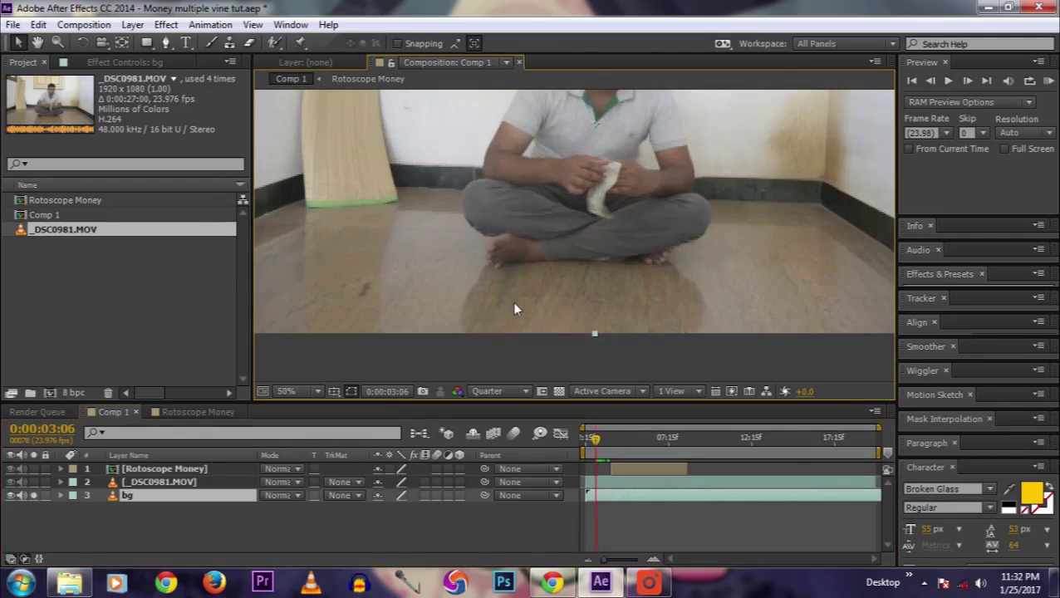
scroll(514, 309, down, 2)
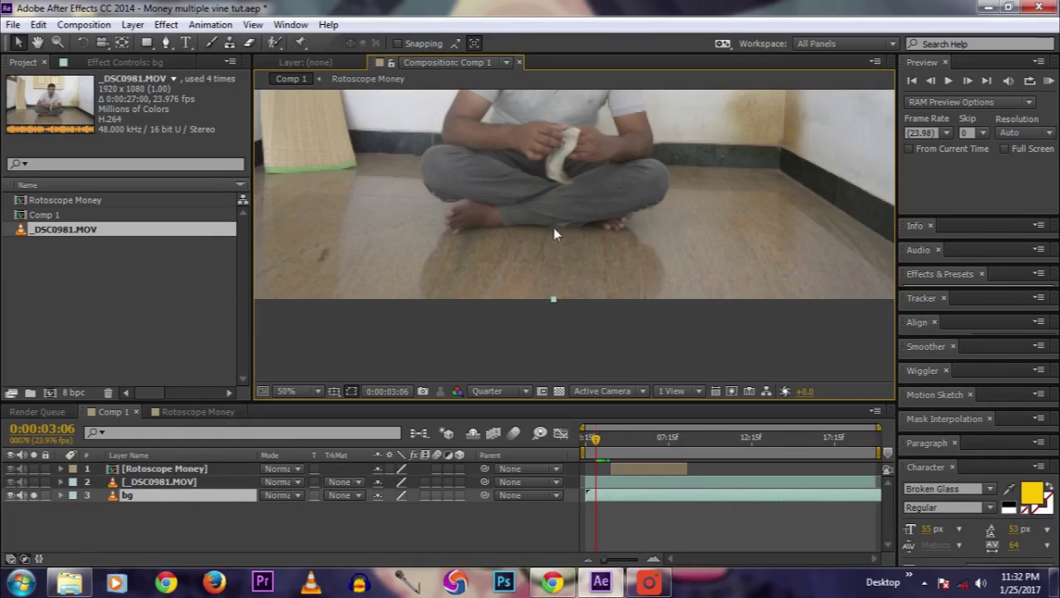
Draw a rectangular mask on the bg layer around the empty floor in front of the seated man, extending past the frame's lower edge.
click(146, 42)
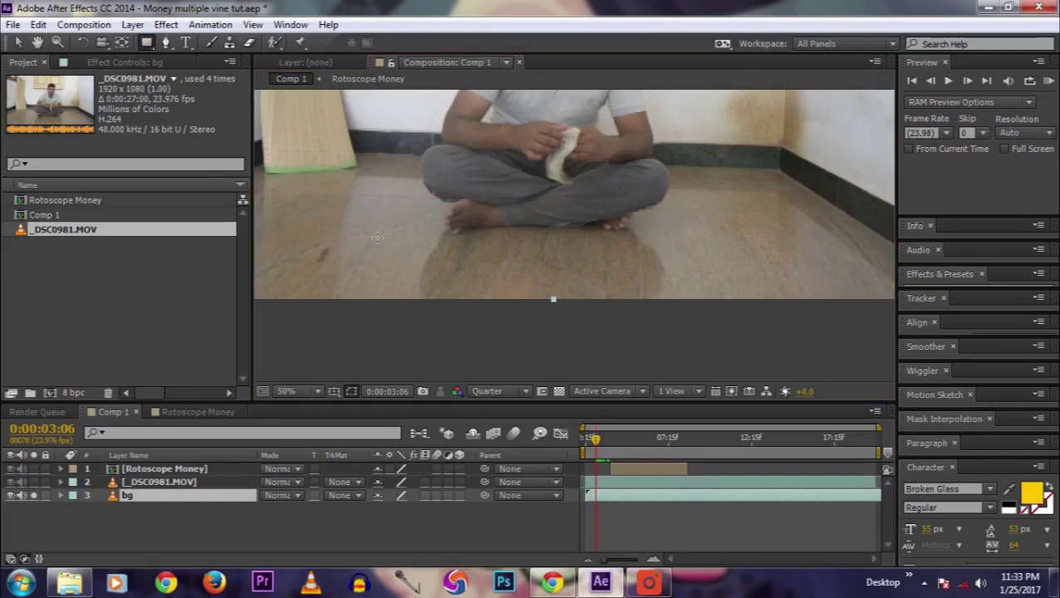
drag(368, 233, 719, 335)
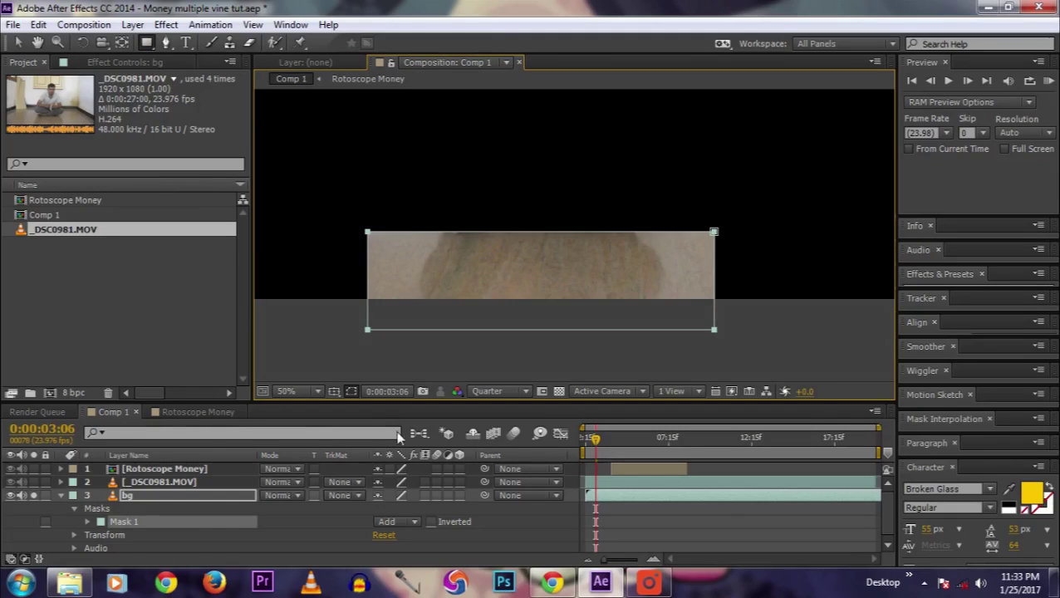
click(182, 496)
click(61, 495)
Apply Freeze Frame to the masked bg layer at 0:00:03:06.
right_click(175, 501)
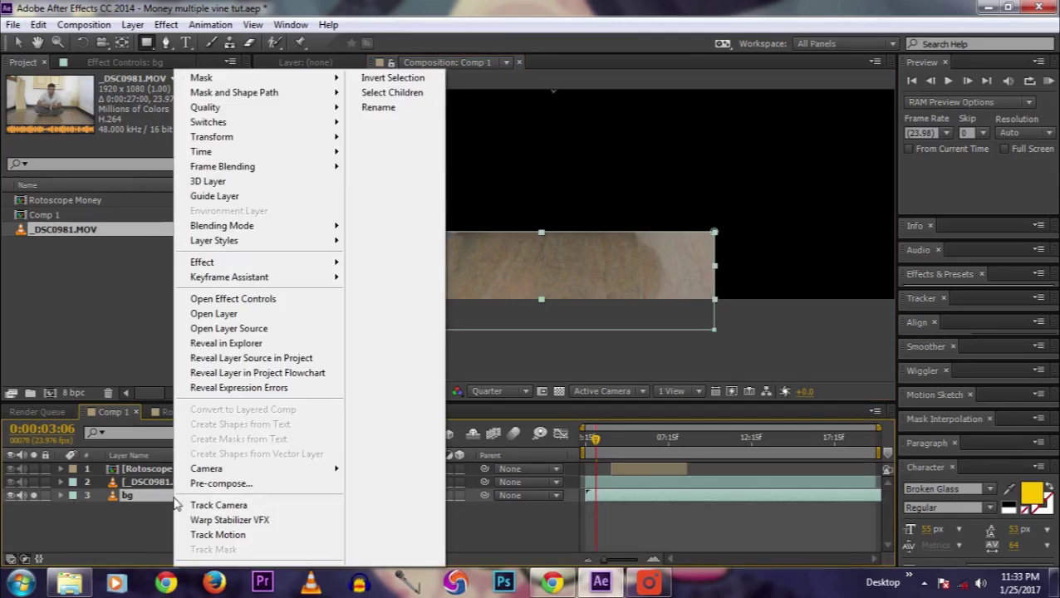
mouse_move(242, 155)
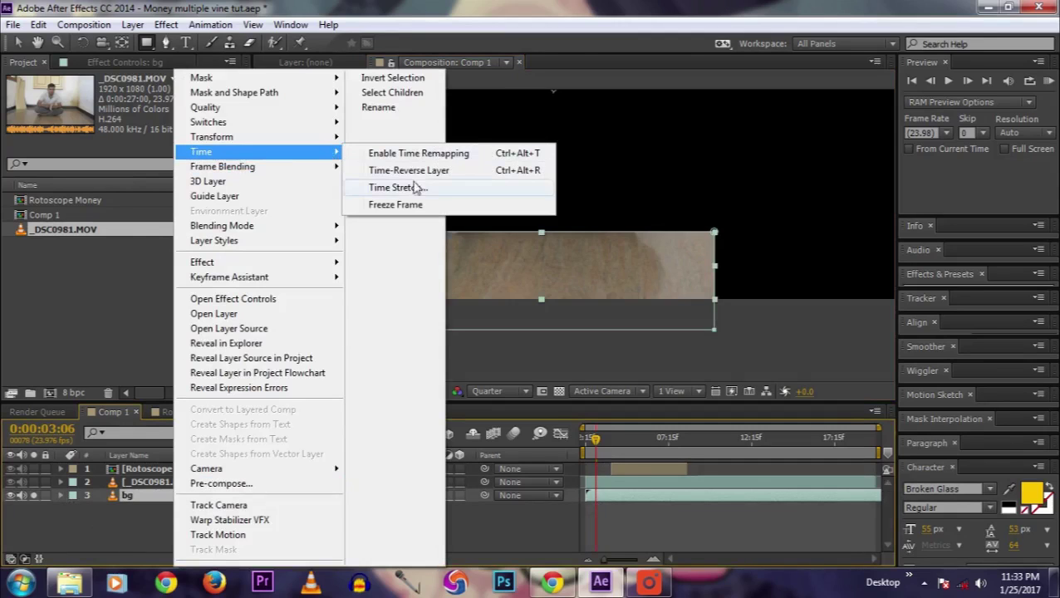
click(398, 204)
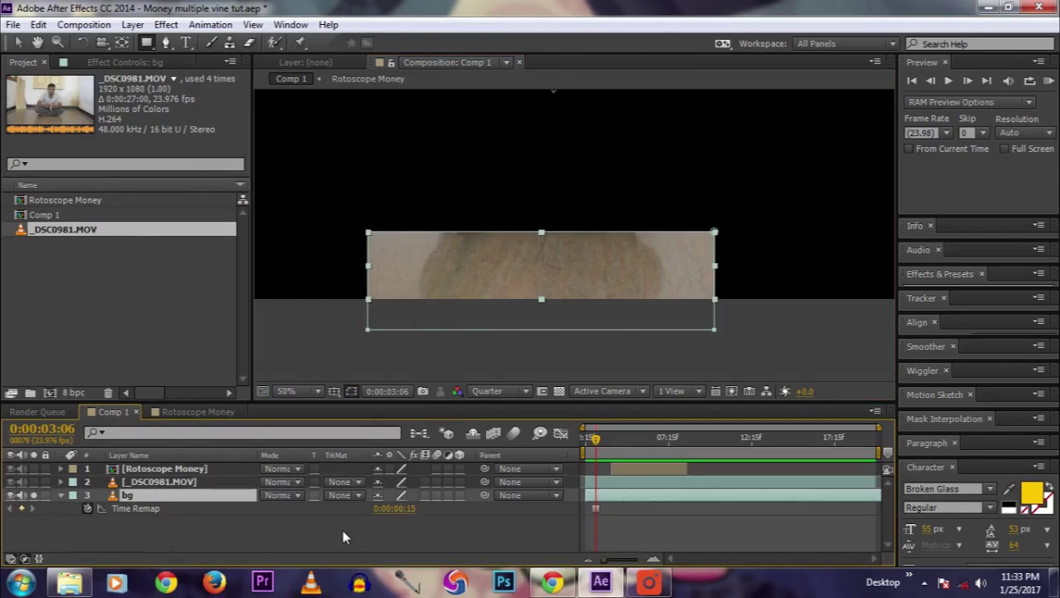
Turn off solo for the bg layer and bring it to the front of the Comp 1 layer stack.
click(344, 534)
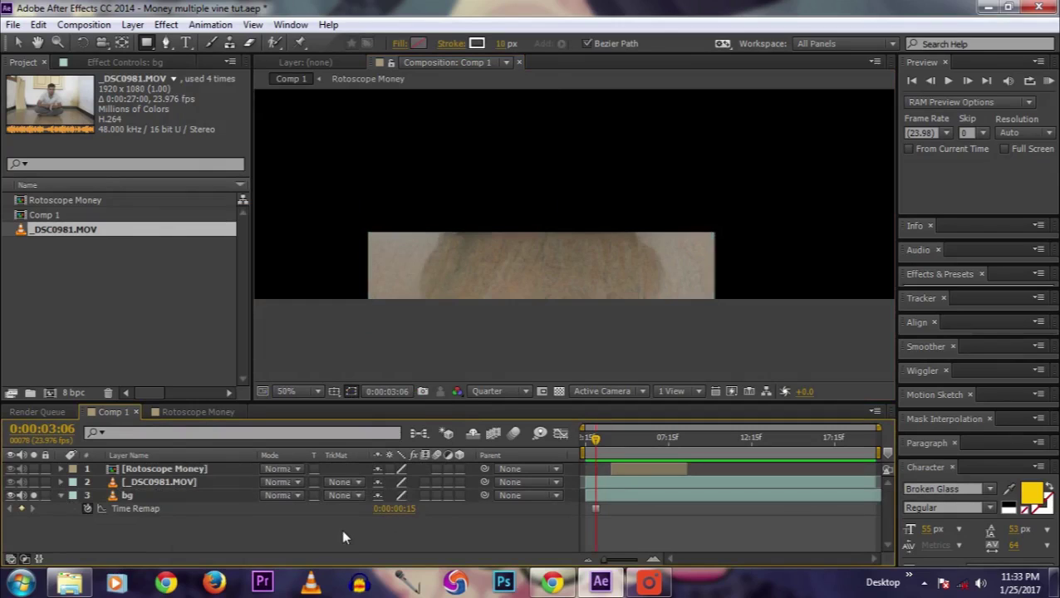
click(35, 496)
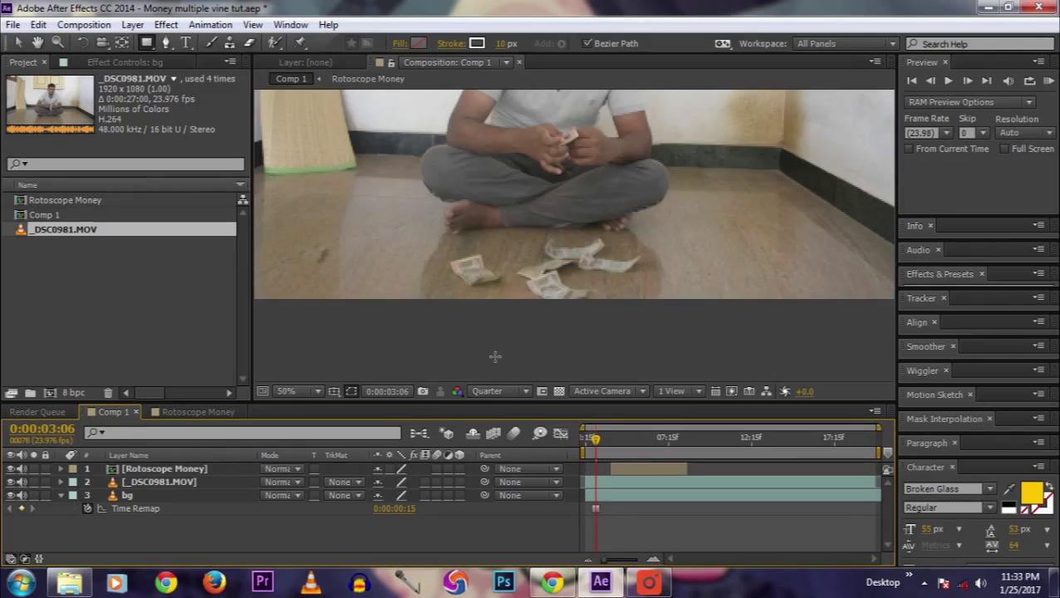
click(152, 499)
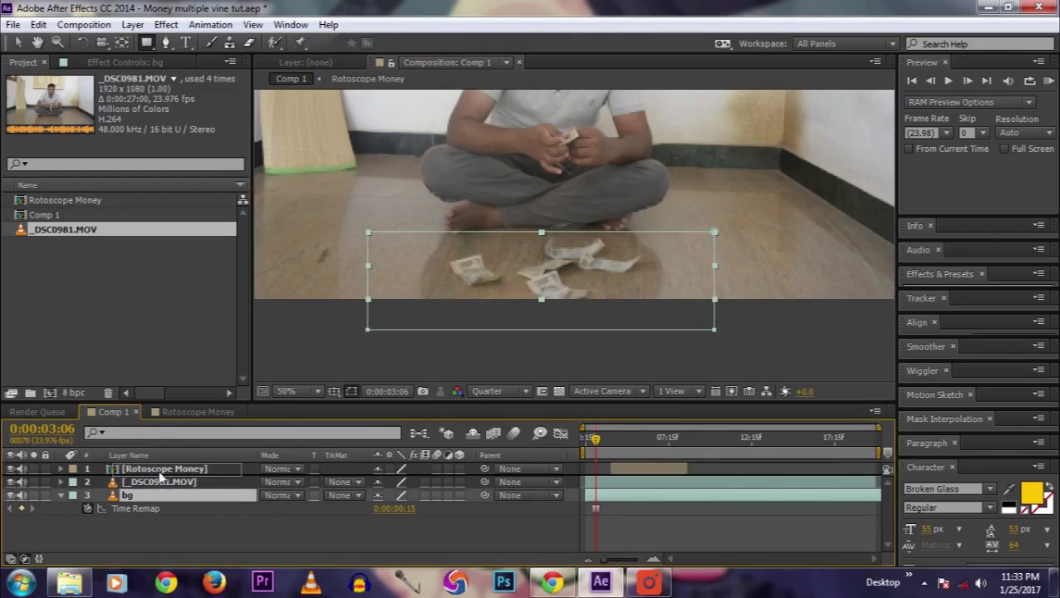
key(ctrl+shift+bracketright)
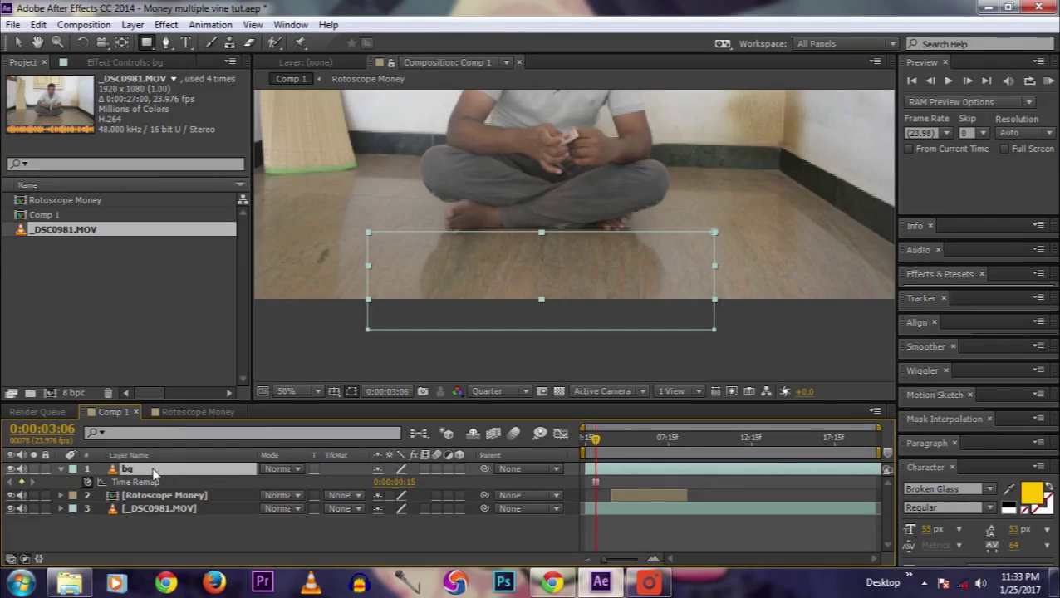
Trim the end of the bg layer to 0:00:04:05, where the Rotoscope Money layer begins.
drag(596, 435, 614, 440)
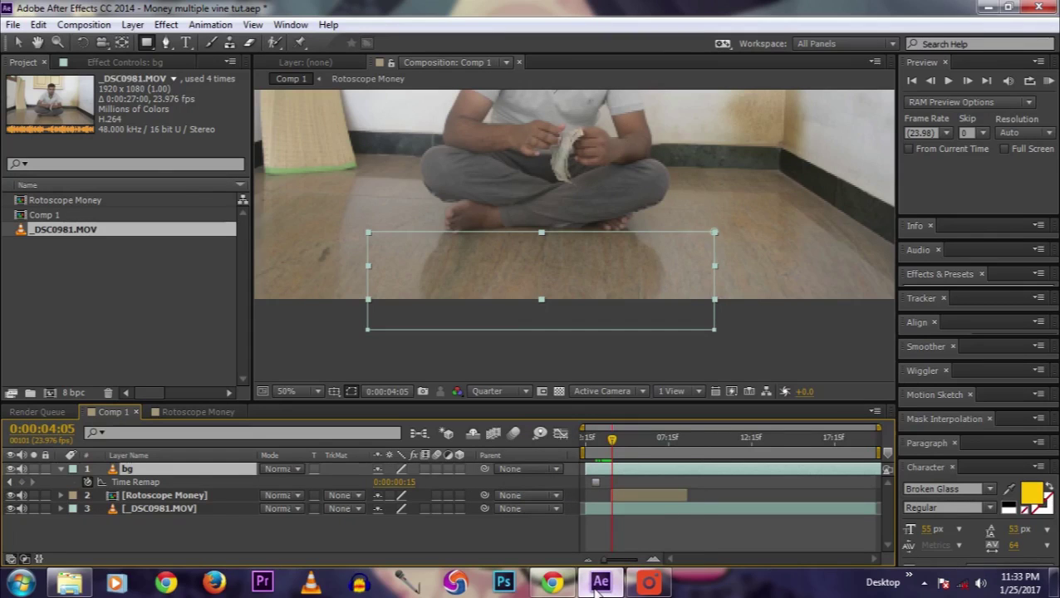
key(alt+])
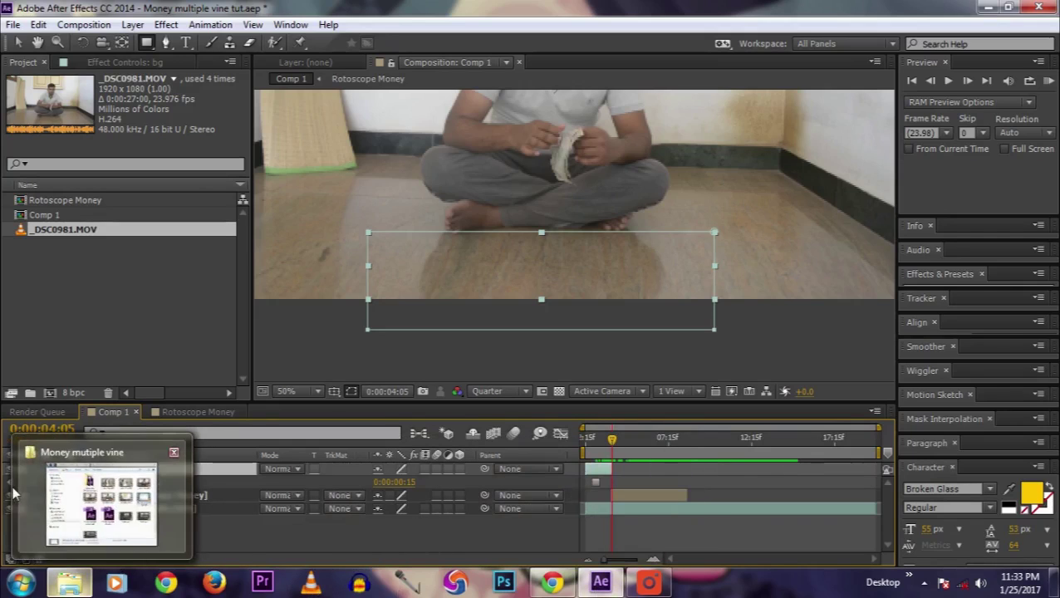
click(108, 486)
Rename the bg layer as Empty floor.
click(126, 469)
right_click(126, 470)
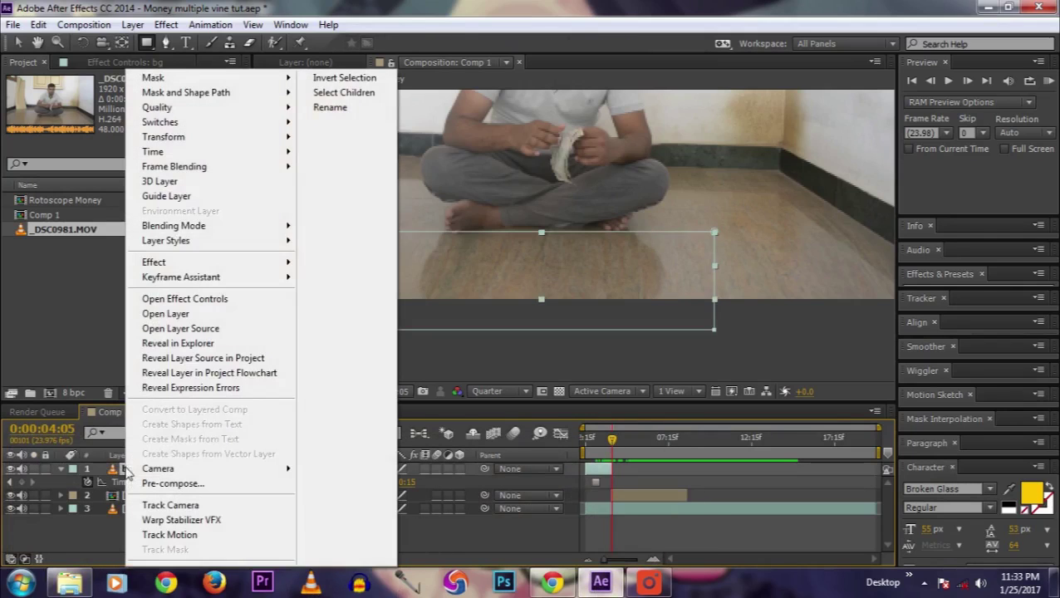
click(328, 109)
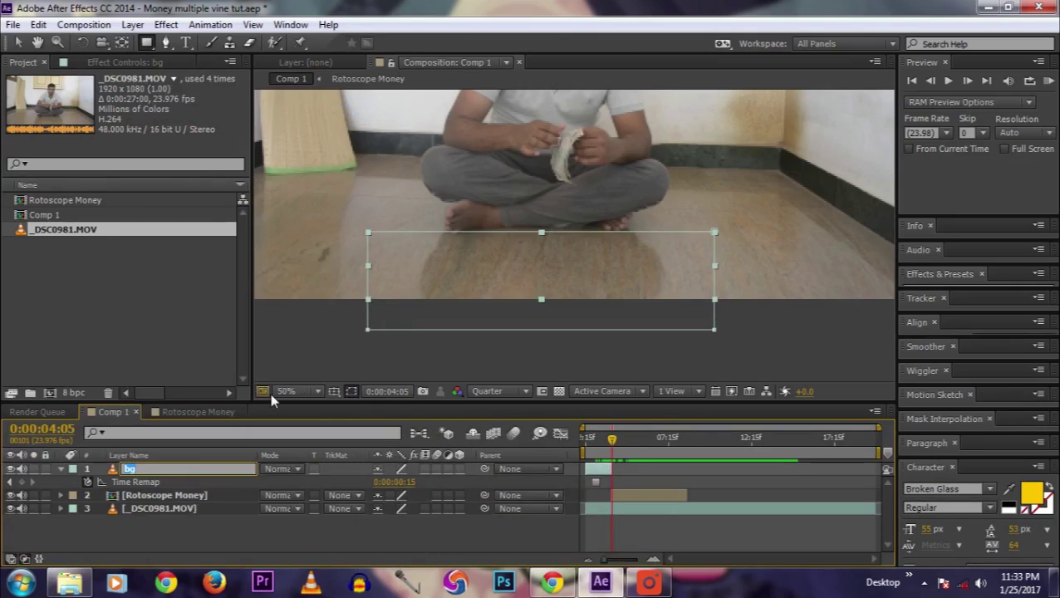
text(Empty)
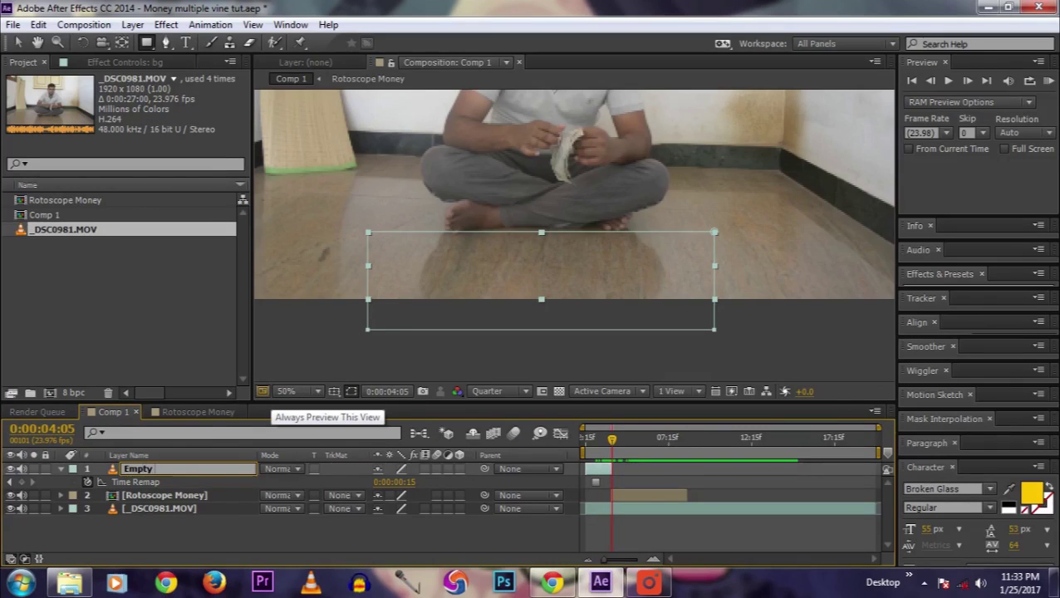
text( g)
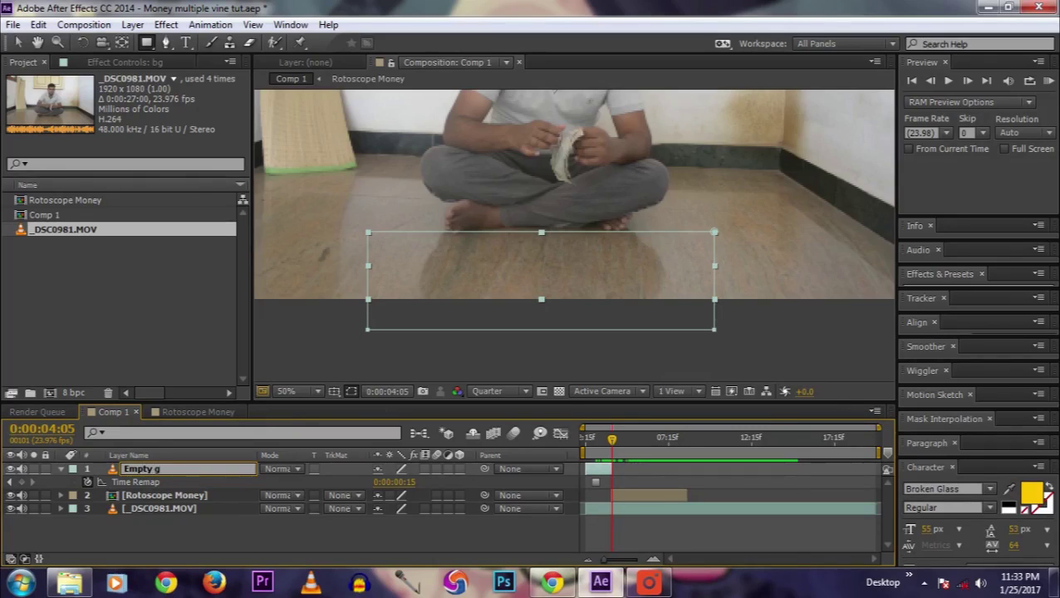
key(BackSpace)
key(BackSpace)
text(flo)
key(Return)
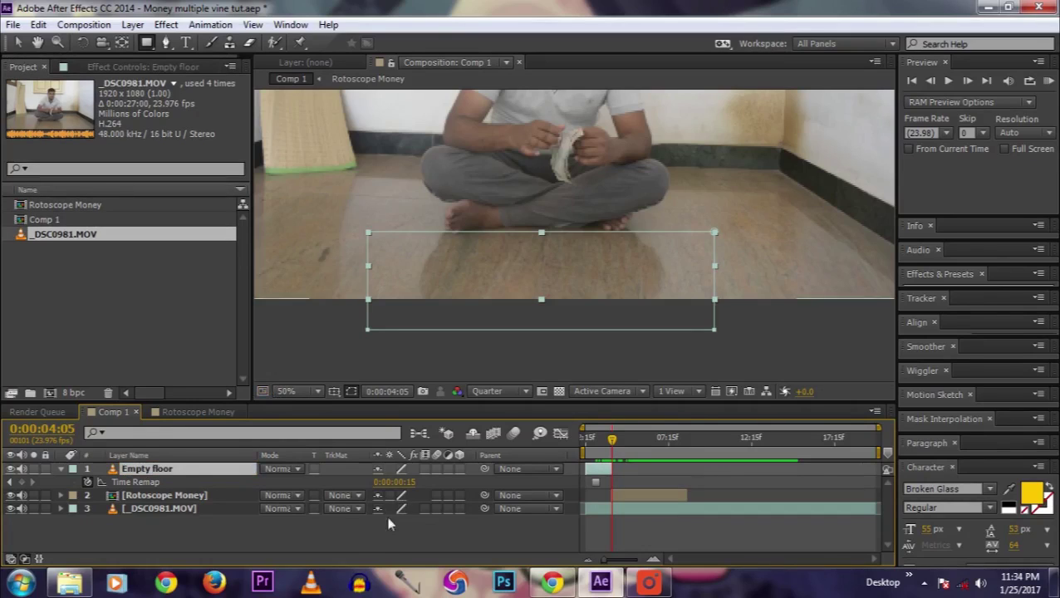
Play back Comp 1 from 0:00:02:15 with the whole frame in view to check the floor patch and the banknotes.
click(374, 549)
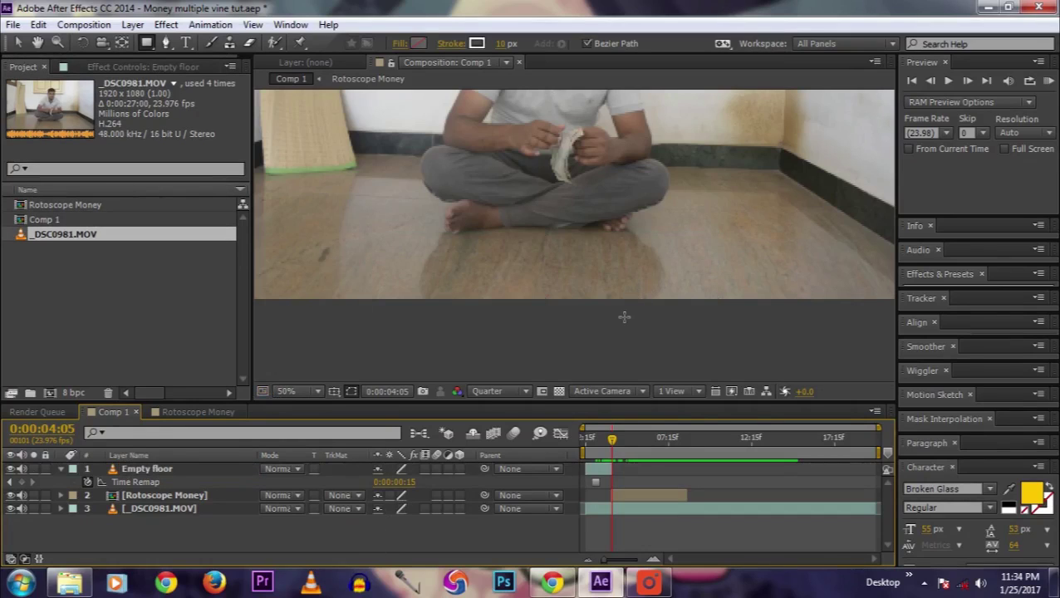
drag(610, 435, 571, 436)
click(594, 281)
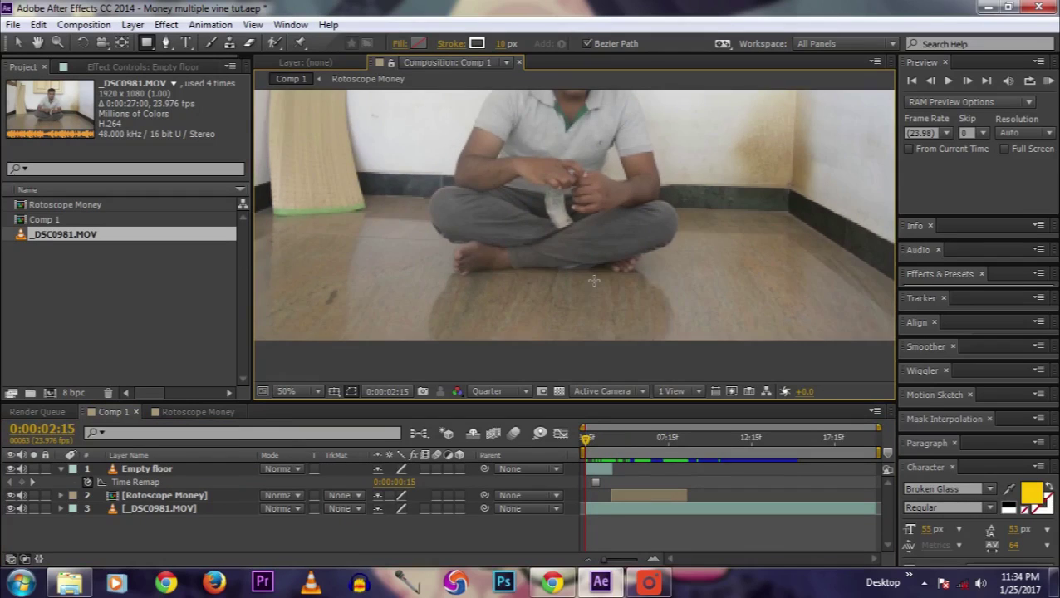
scroll(594, 281, down, 1)
drag(584, 241, 584, 279)
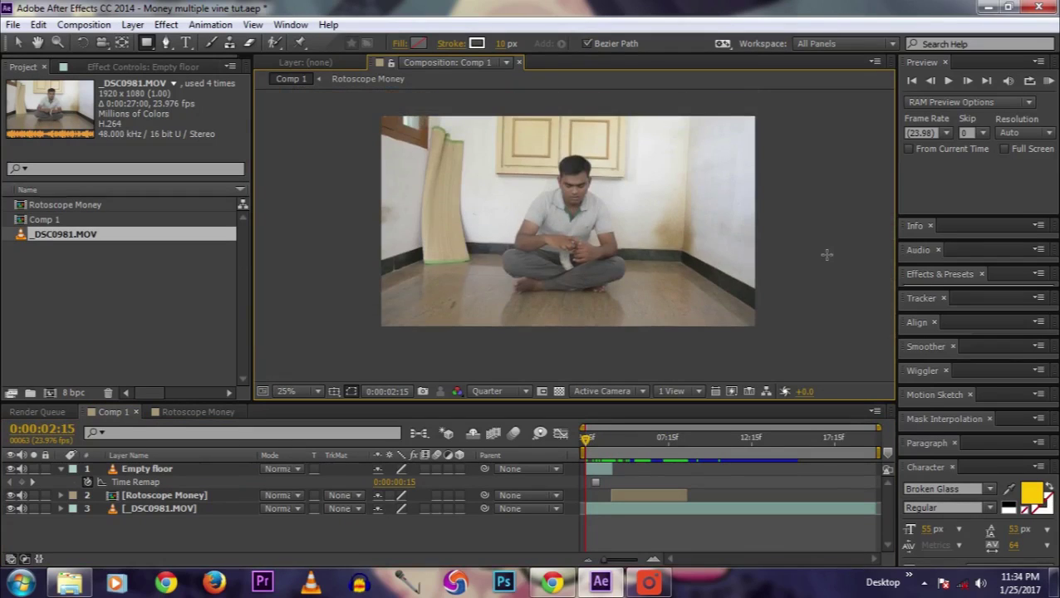
key(space)
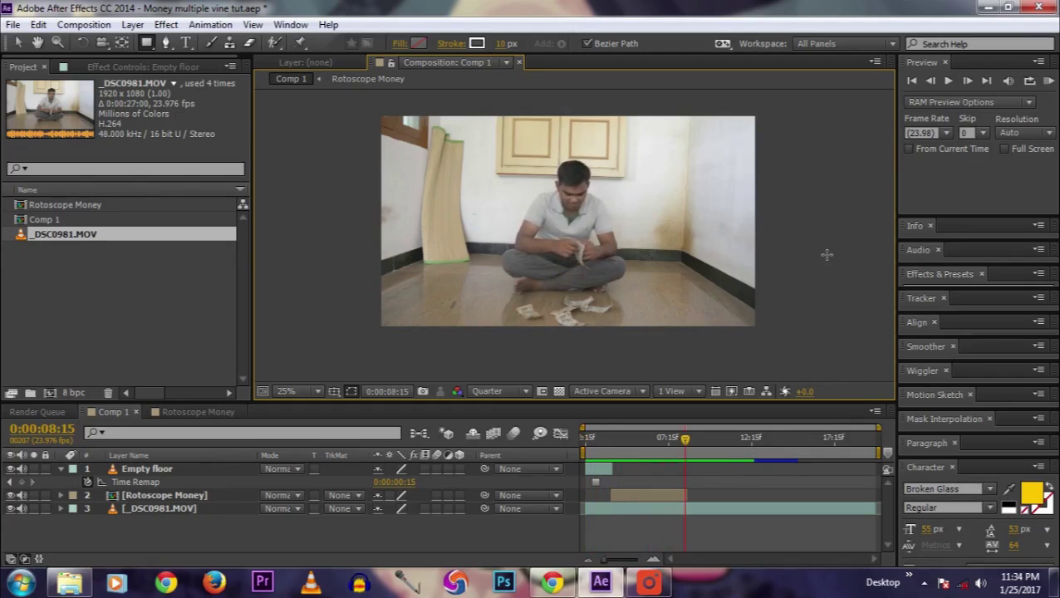
Trim the start of the Rotoscope Money layer to 0:00:05:11, just before the first banknote falls.
mouse_move(603, 559)
mouse_down()
mouse_move(629, 565)
mouse_move(614, 564)
mouse_up()
drag(716, 554, 683, 555)
click(640, 448)
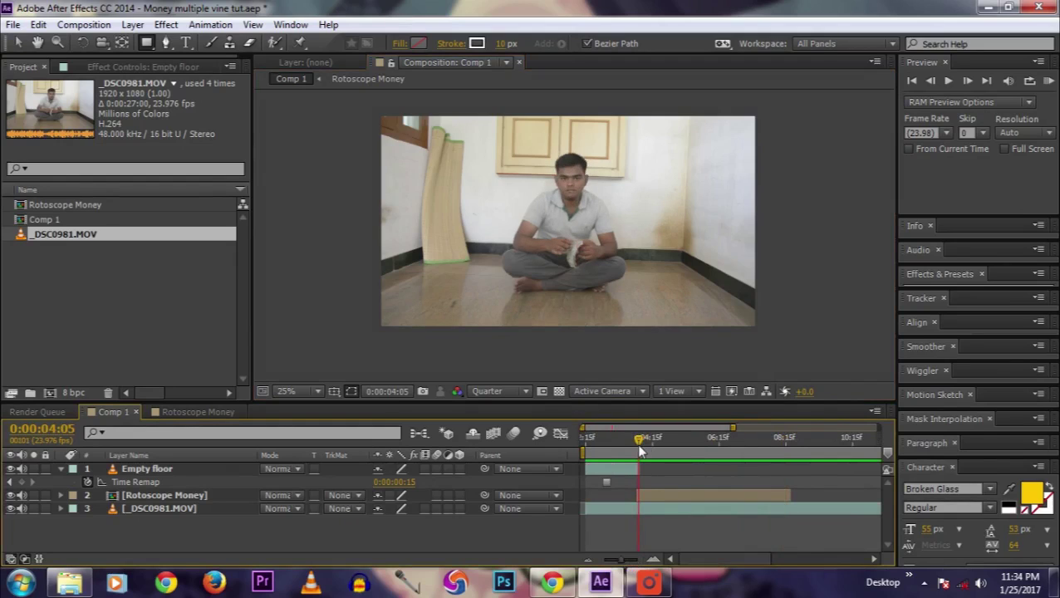
drag(623, 563, 633, 561)
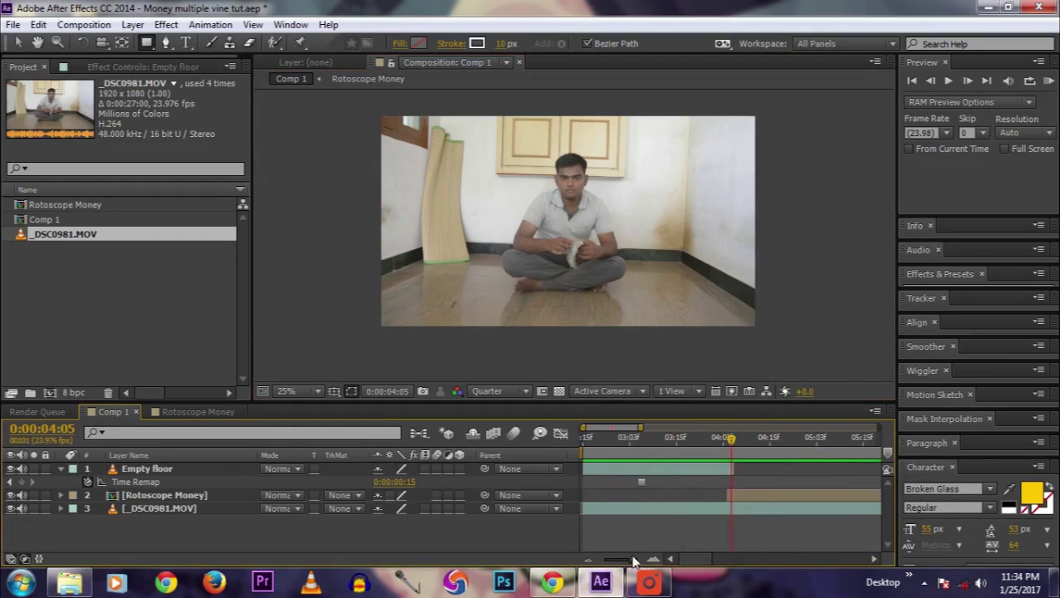
click(749, 498)
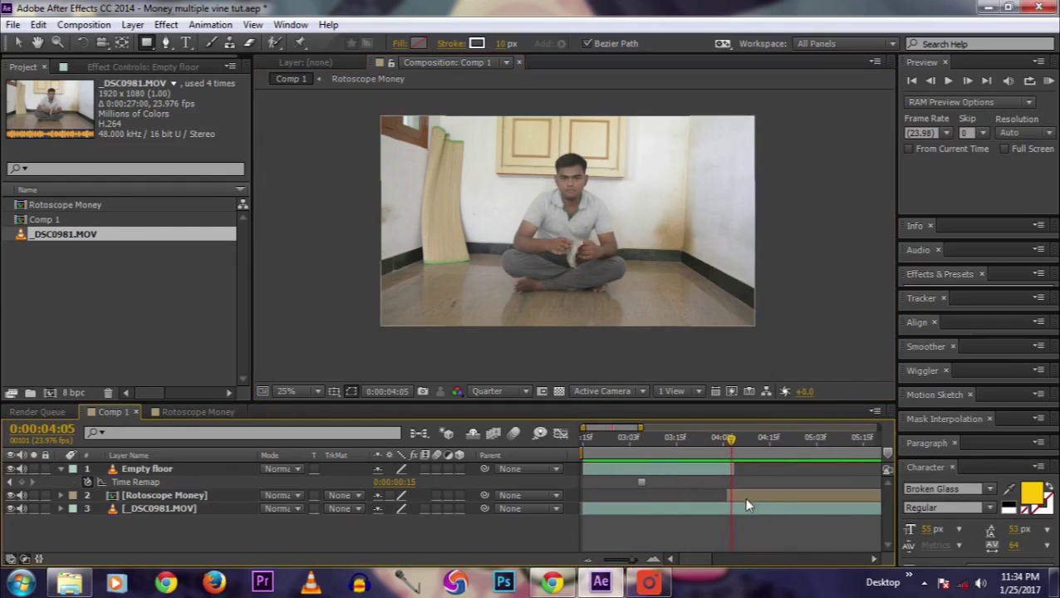
click(747, 502)
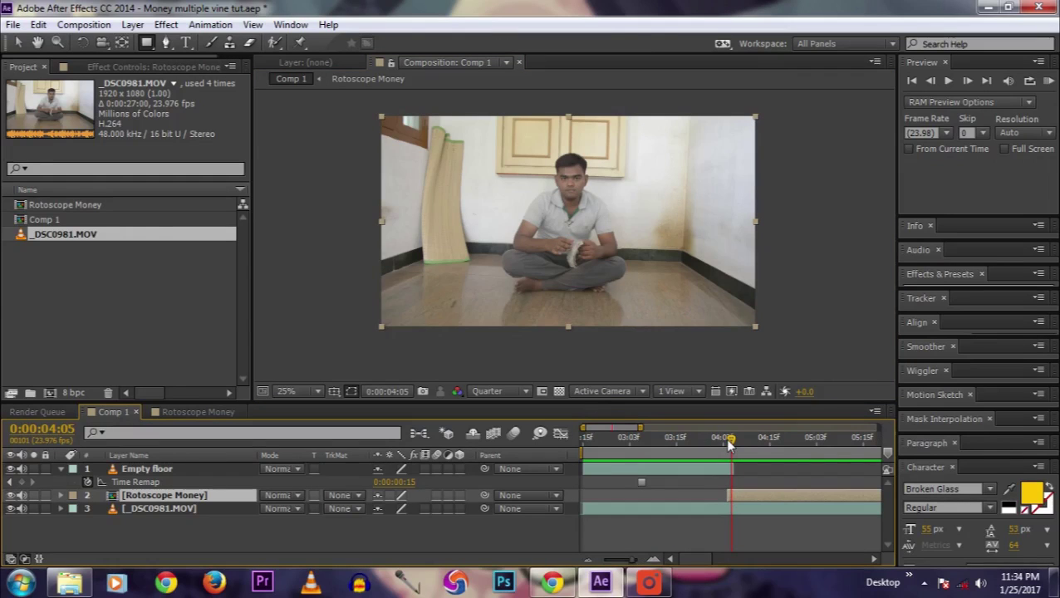
drag(730, 444, 823, 438)
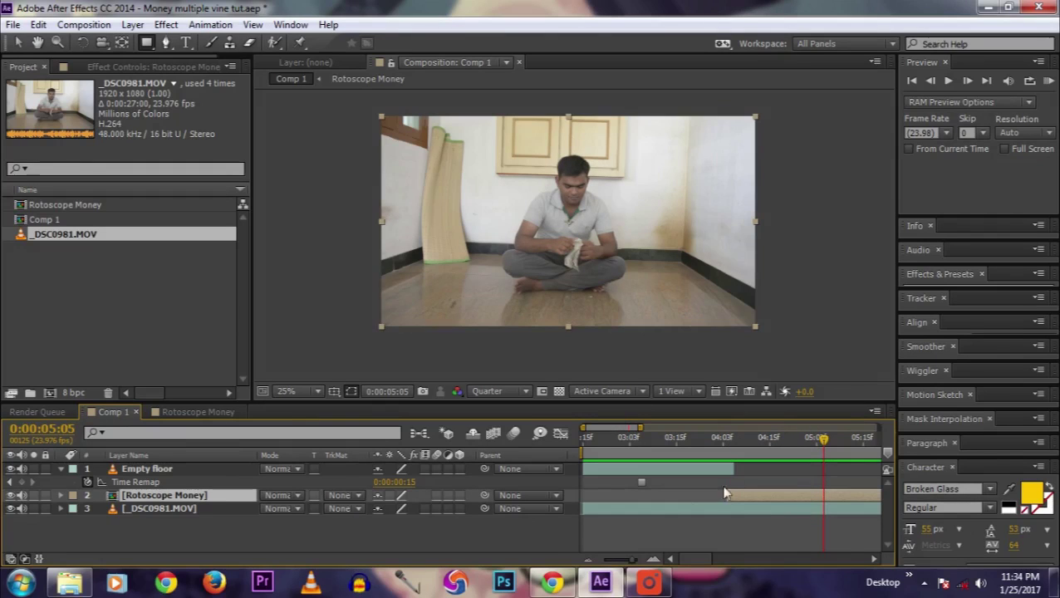
drag(697, 558, 714, 557)
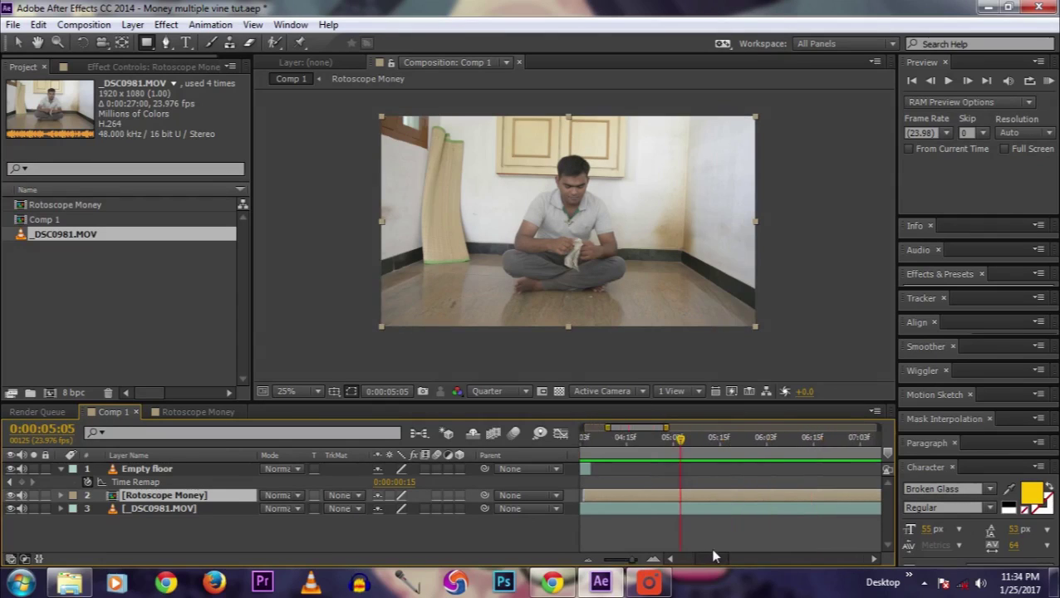
drag(679, 439, 706, 438)
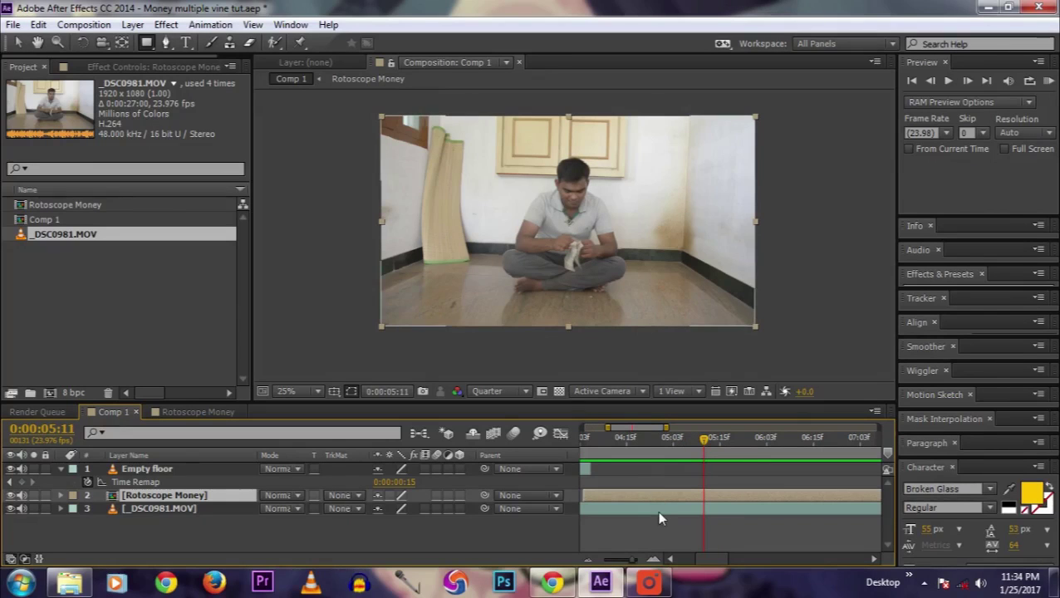
key(alt+bracketleft)
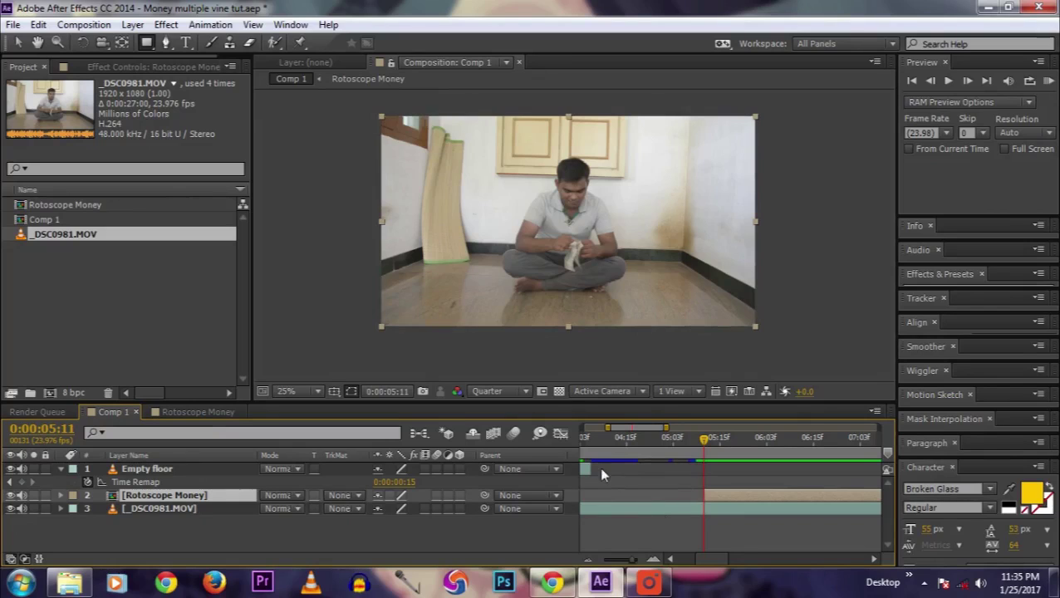
Extend the end of the Empty floor layer to 0:00:05:11 and check the frames just after the cut.
click(595, 471)
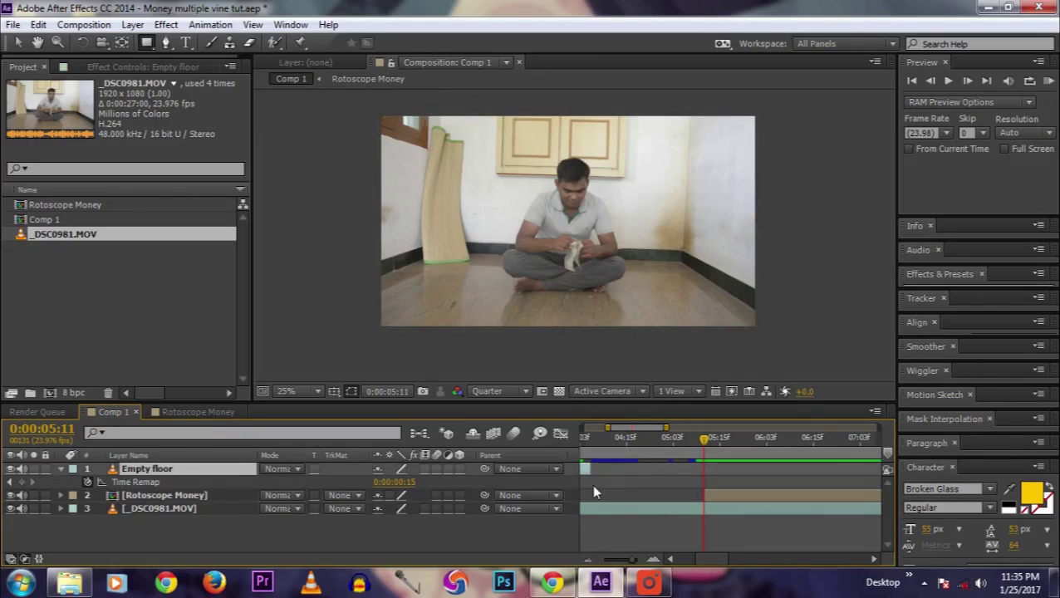
key(alt+bracketright)
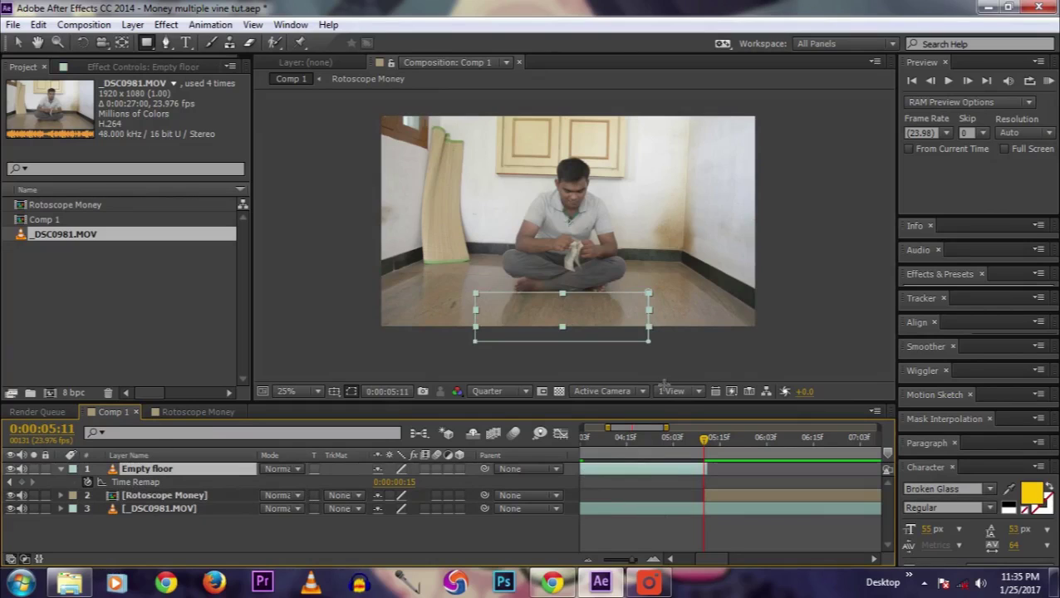
mouse_move(705, 439)
mouse_down()
mouse_move(693, 445)
mouse_move(724, 446)
mouse_up()
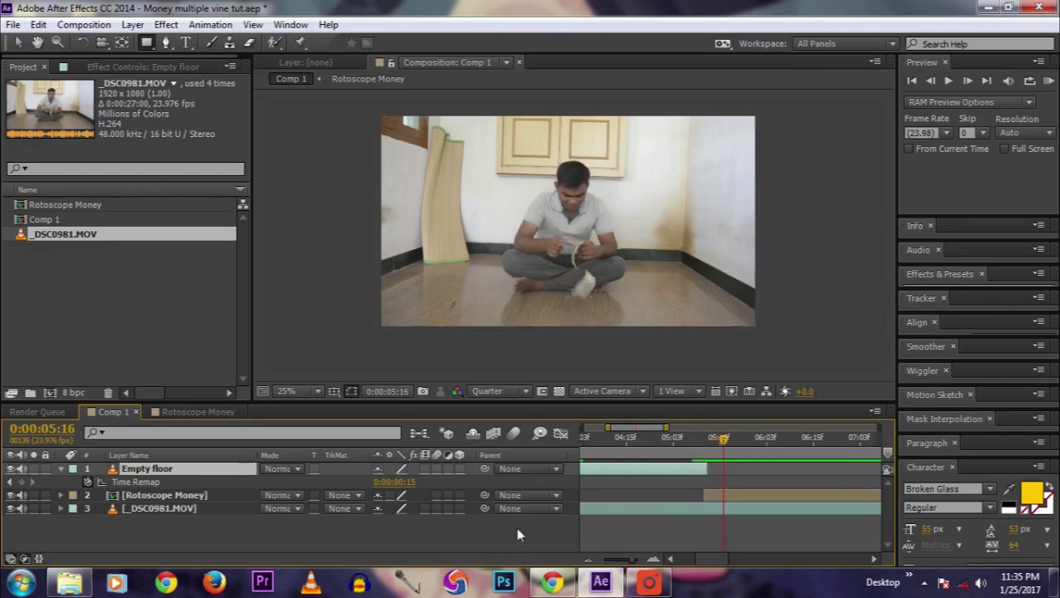
Play back Comp 1 to check the handover from the Empty floor layer to the falling banknotes.
click(494, 537)
drag(634, 560, 613, 565)
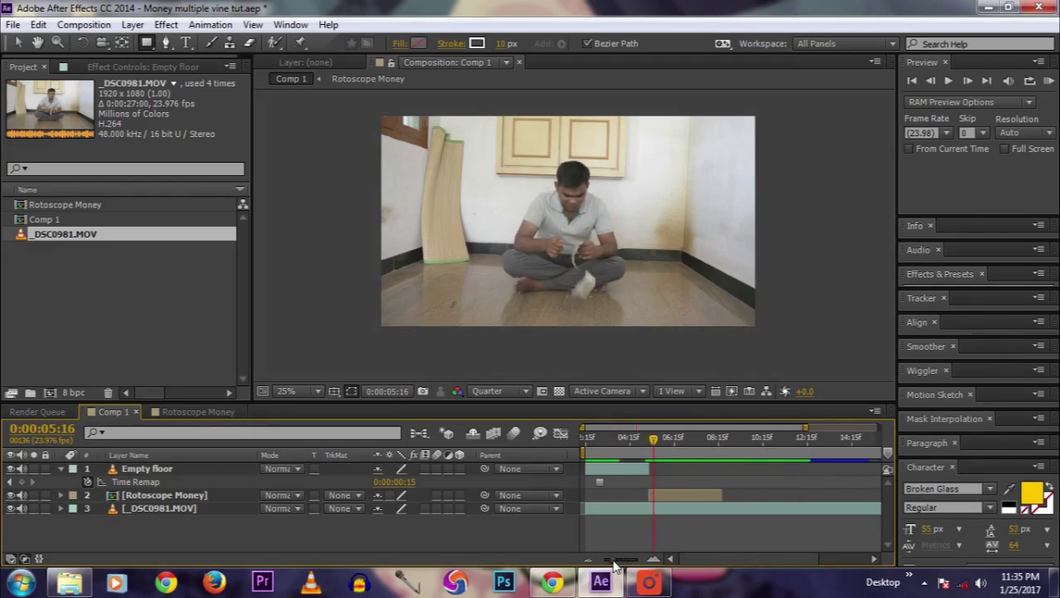
key(space)
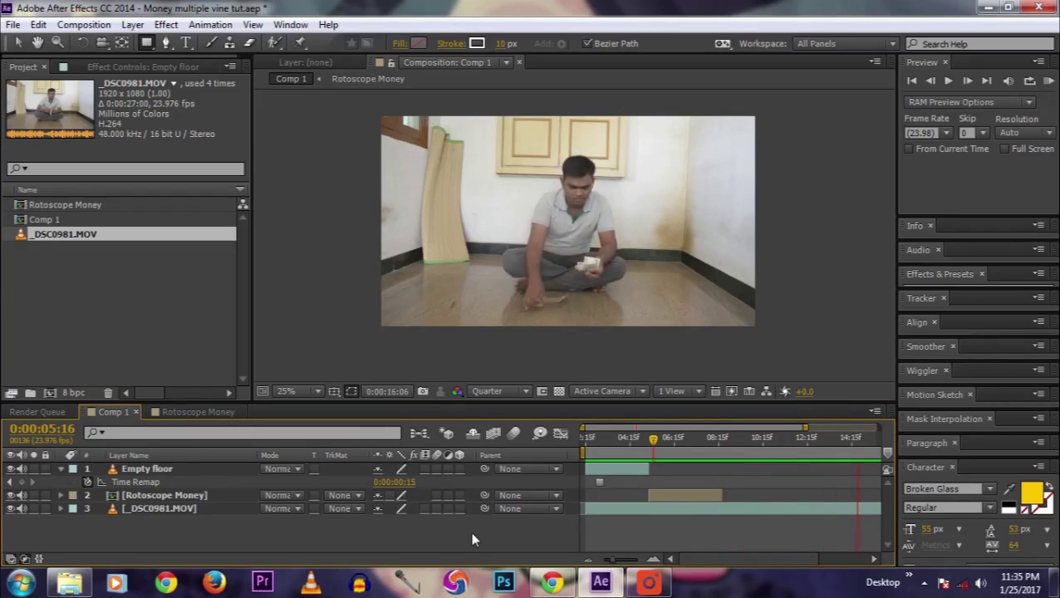
key(space)
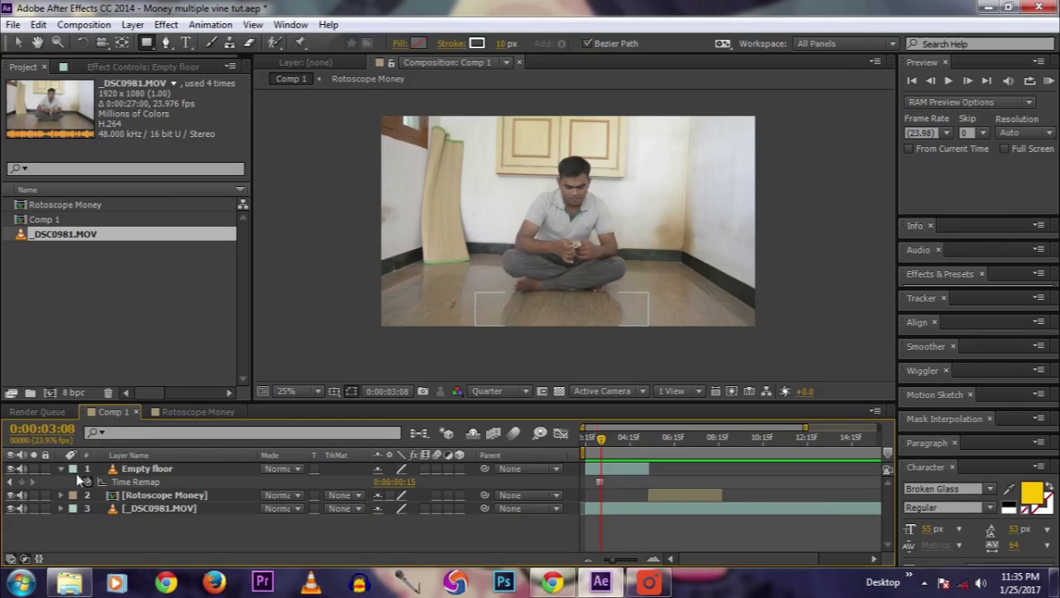
Pre-compose all three layers of Comp 1 into a new composition named final comp, moving all attributes into it.
click(59, 468)
click(170, 497)
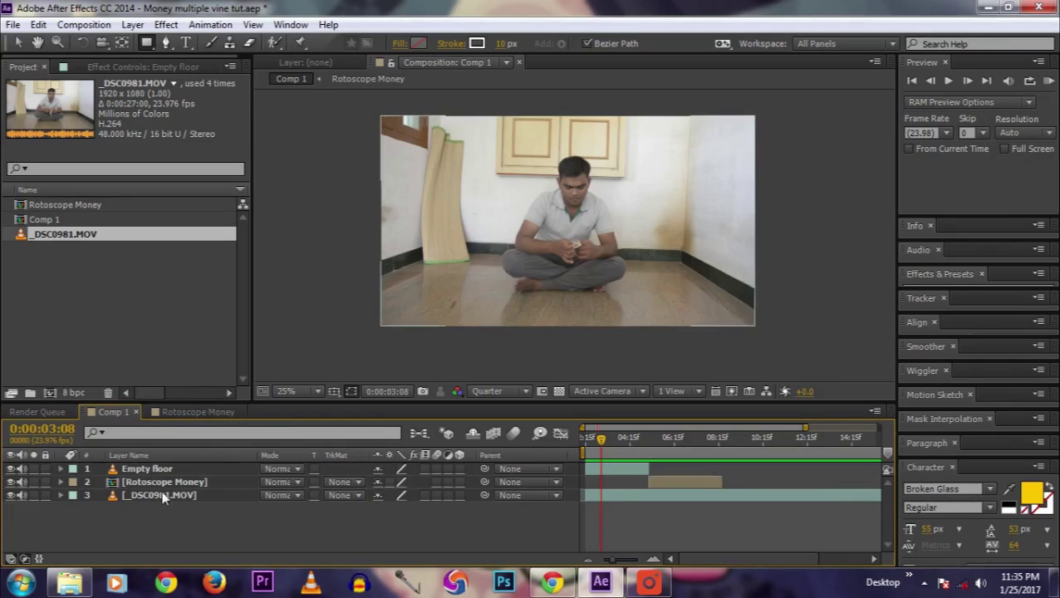
shift+click(163, 471)
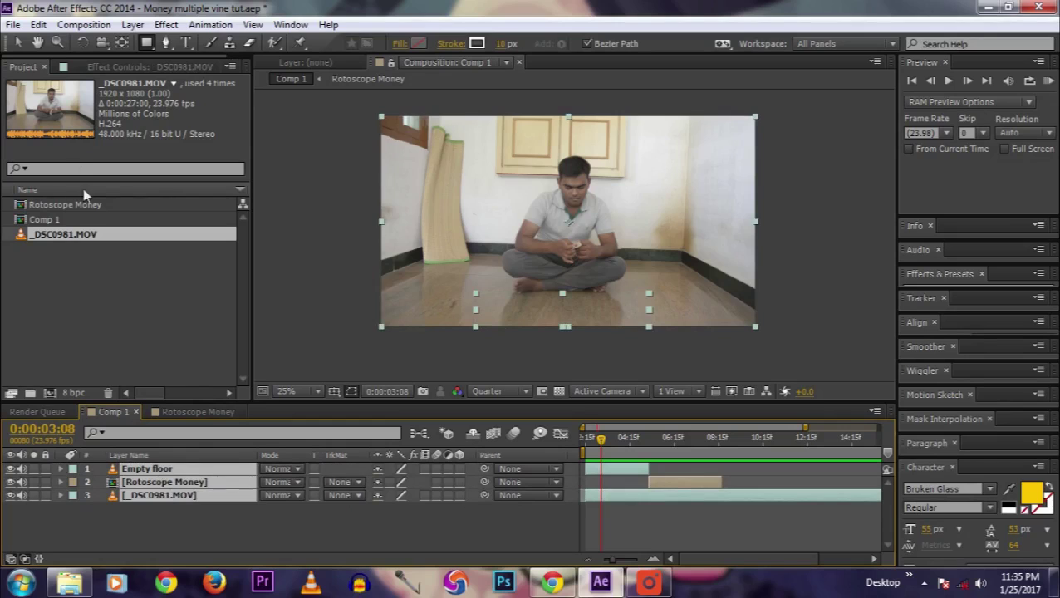
click(133, 24)
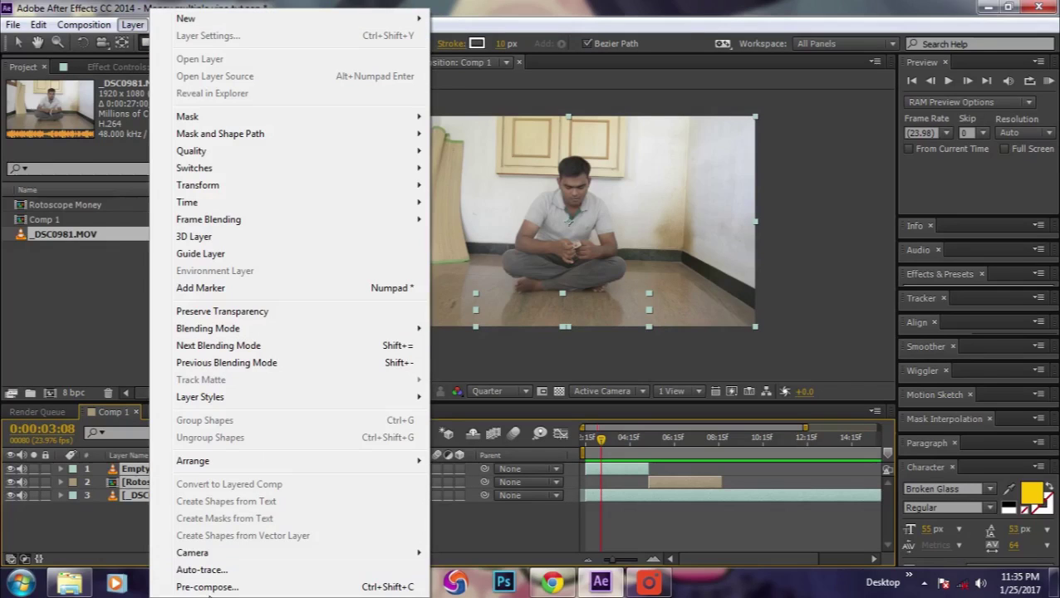
click(207, 587)
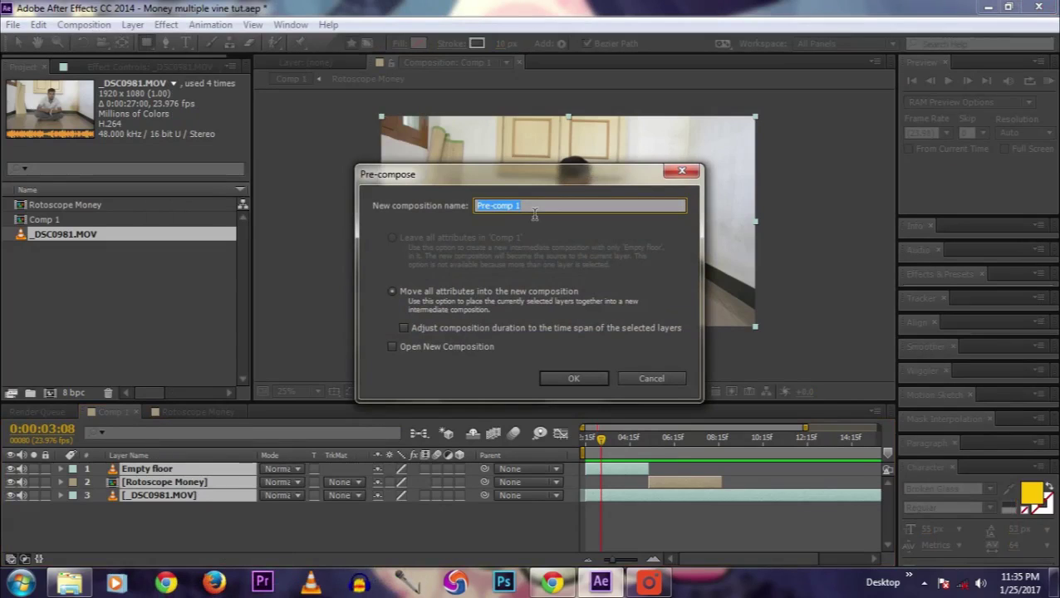
text(f)
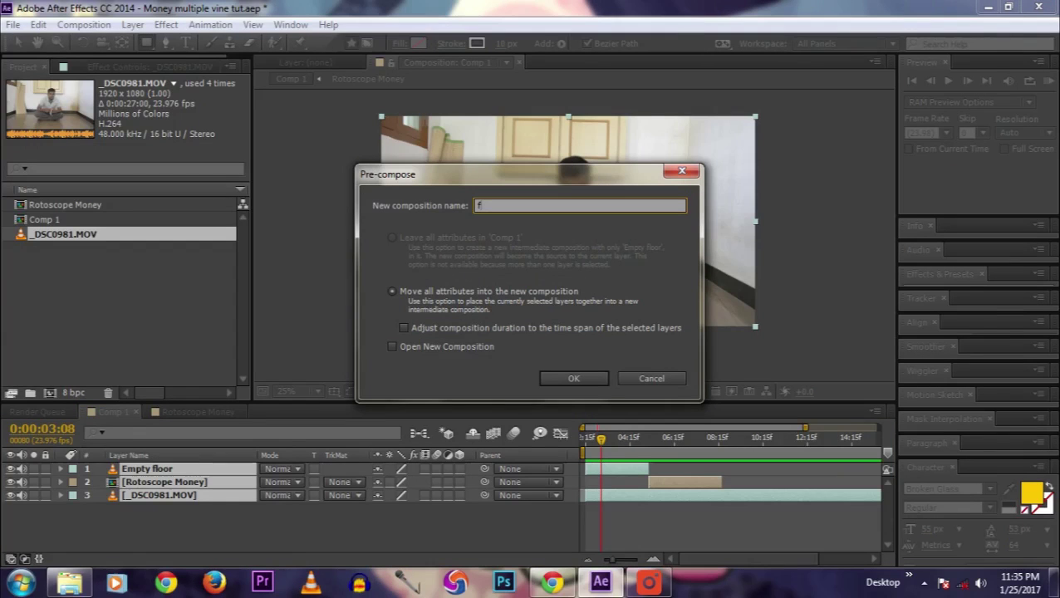
text(inal comp)
key(Return)
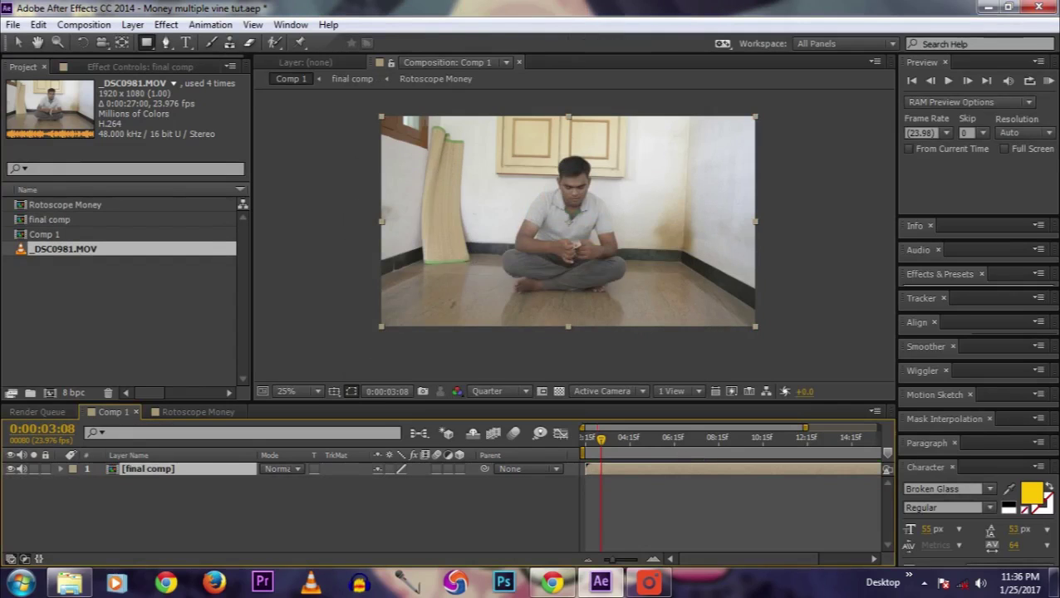
Change Comp 1's settings to the HDV/HDTV 720 25 preset, 1280 x 720 px, with the frame rate set to 23.976 fps.
click(18, 43)
click(84, 26)
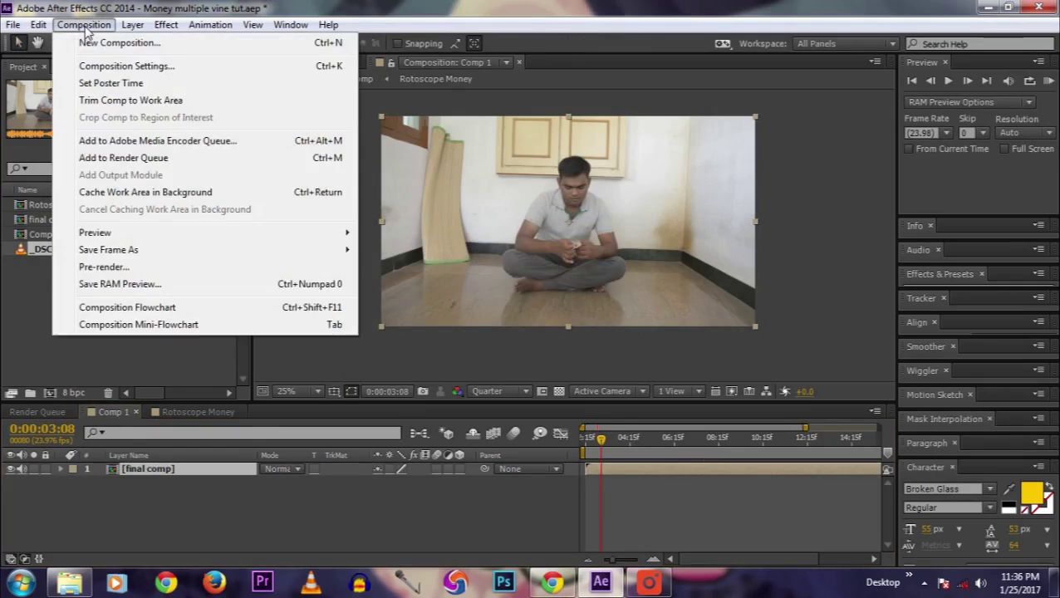
click(124, 66)
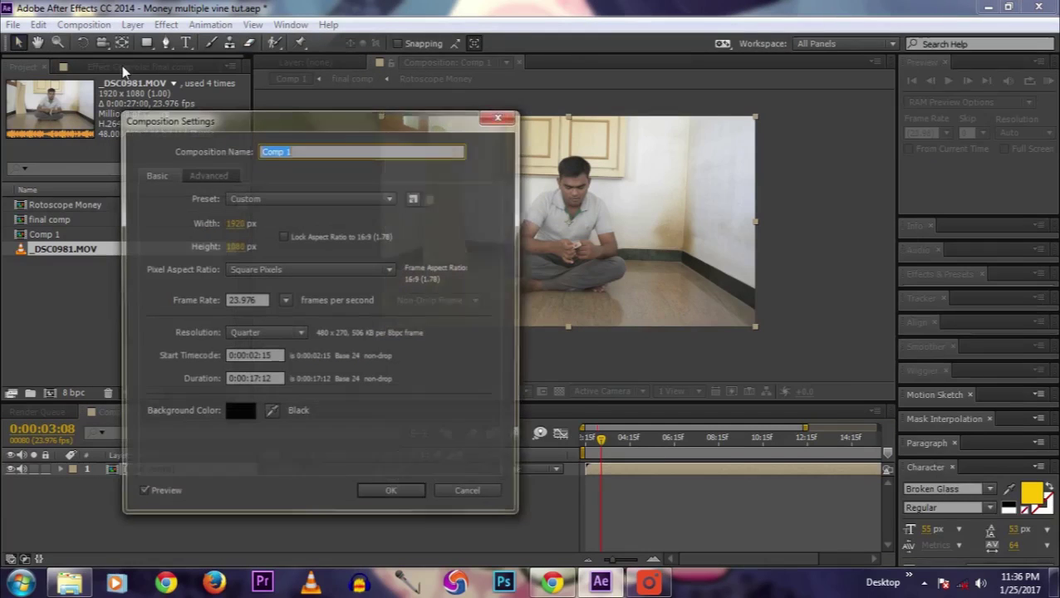
click(271, 202)
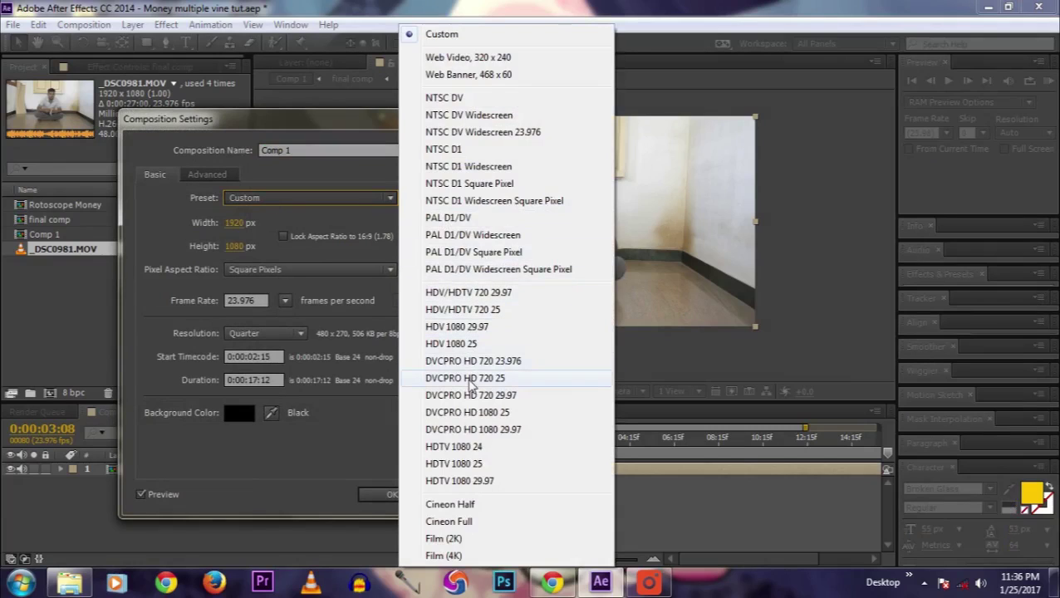
click(477, 314)
click(285, 300)
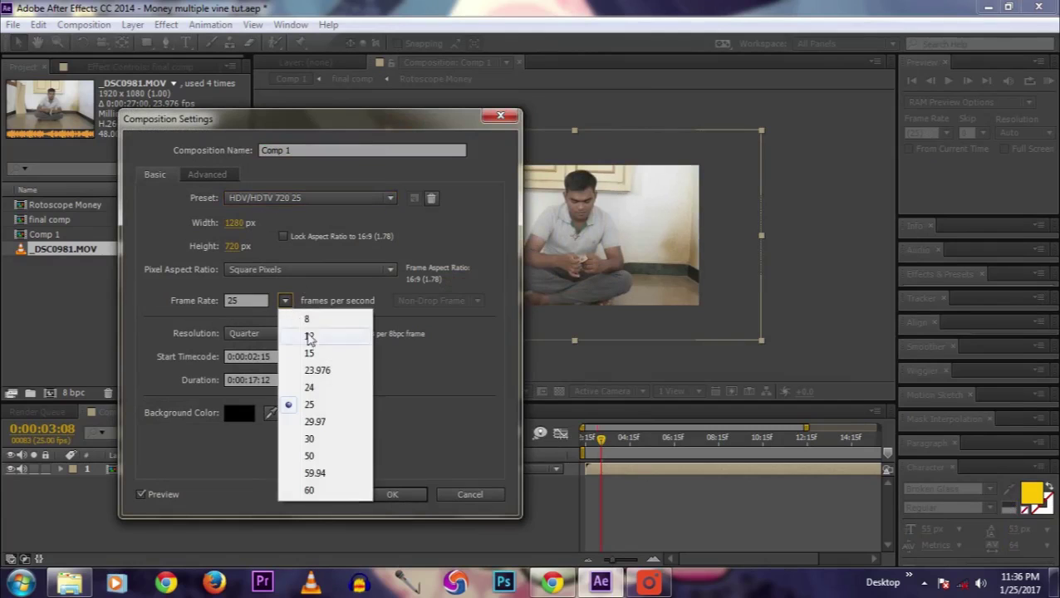
click(318, 371)
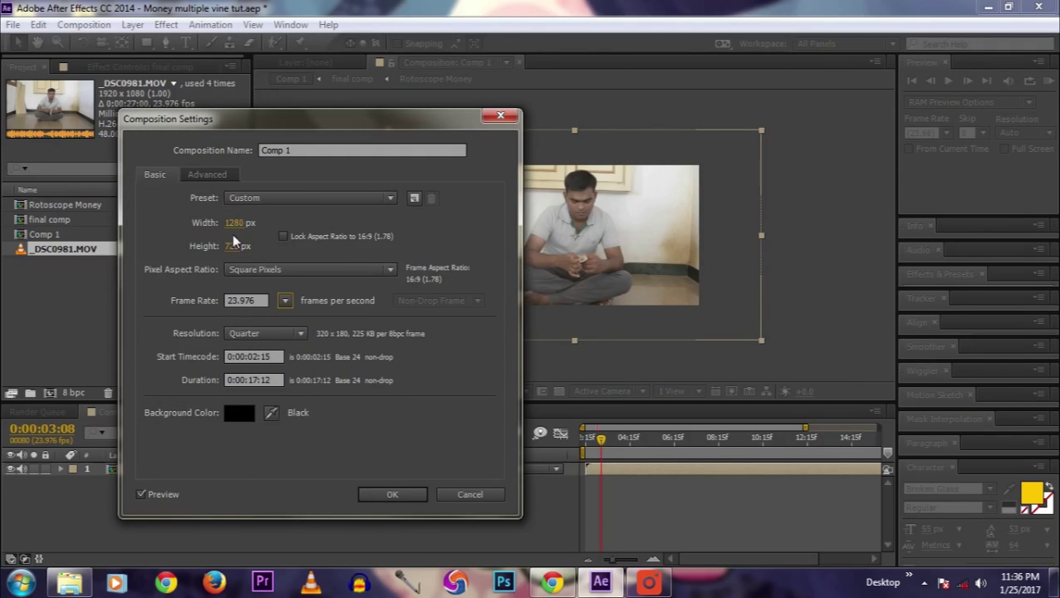
click(389, 495)
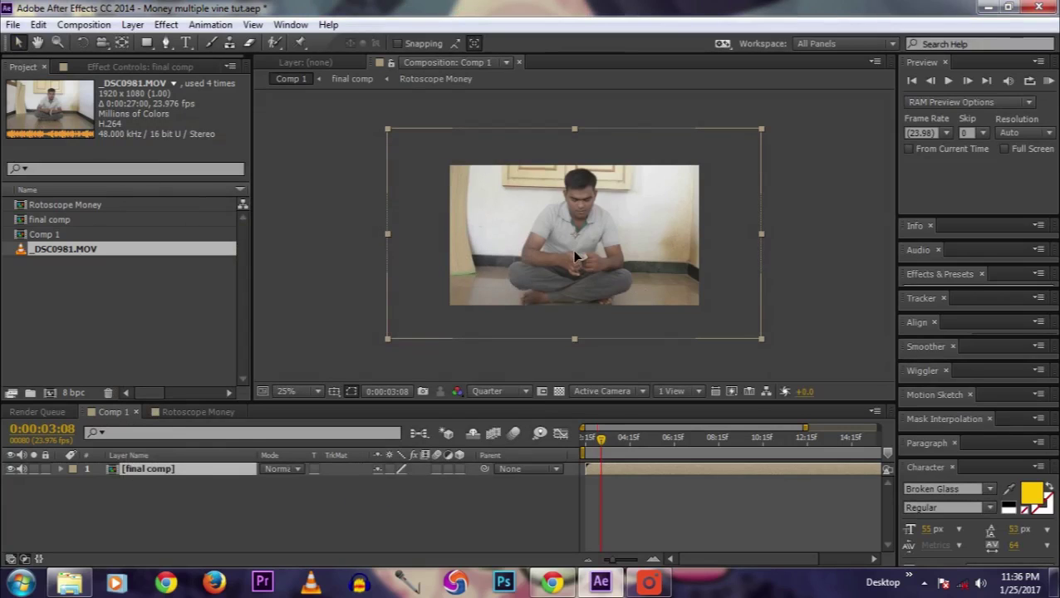
Move the final comp layer slightly upward within the smaller frame and set its scale to 90%.
drag(576, 256, 572, 240)
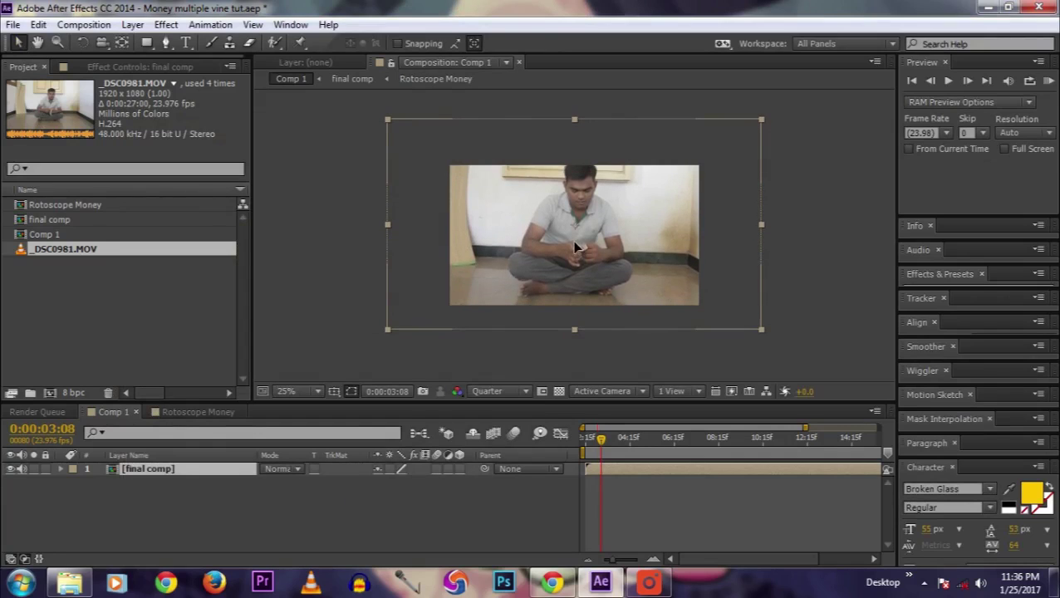
click(184, 470)
key(s)
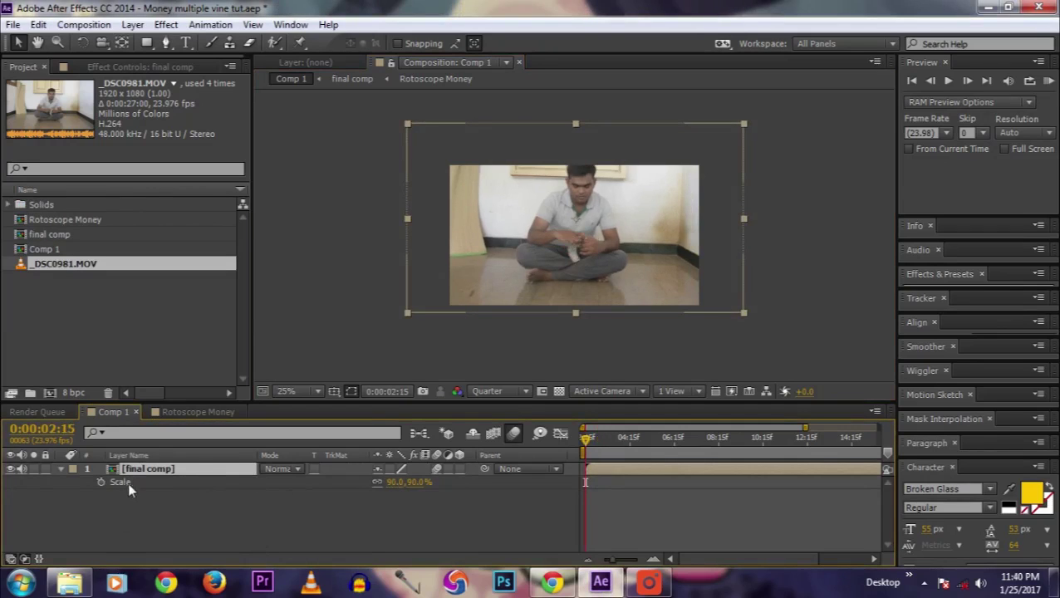
Add the expression wiggle(2,20) to the final comp layer's Position and play back the camera shake.
key(p)
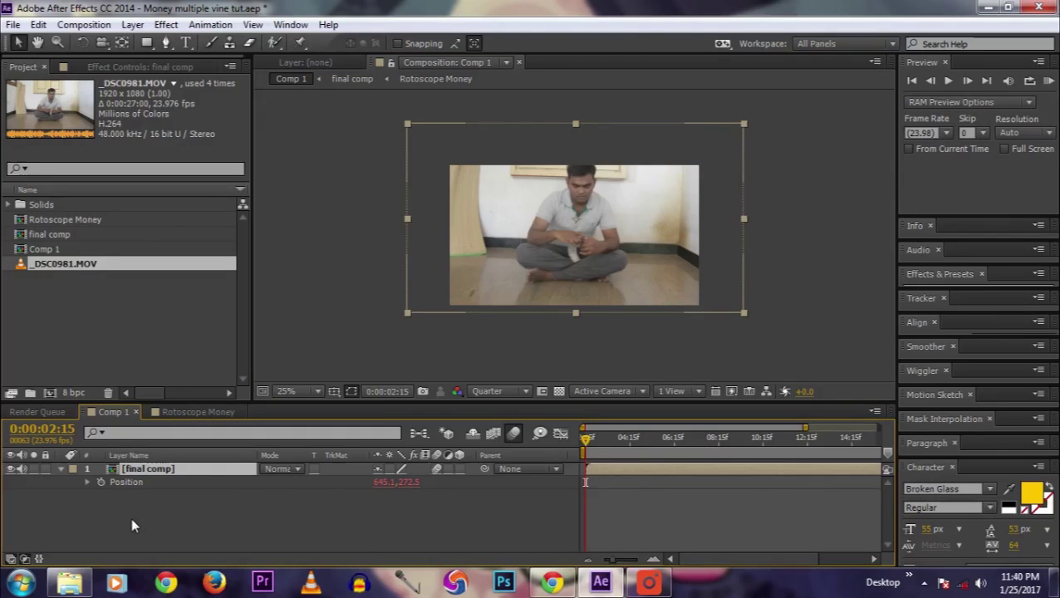
alt+click(101, 483)
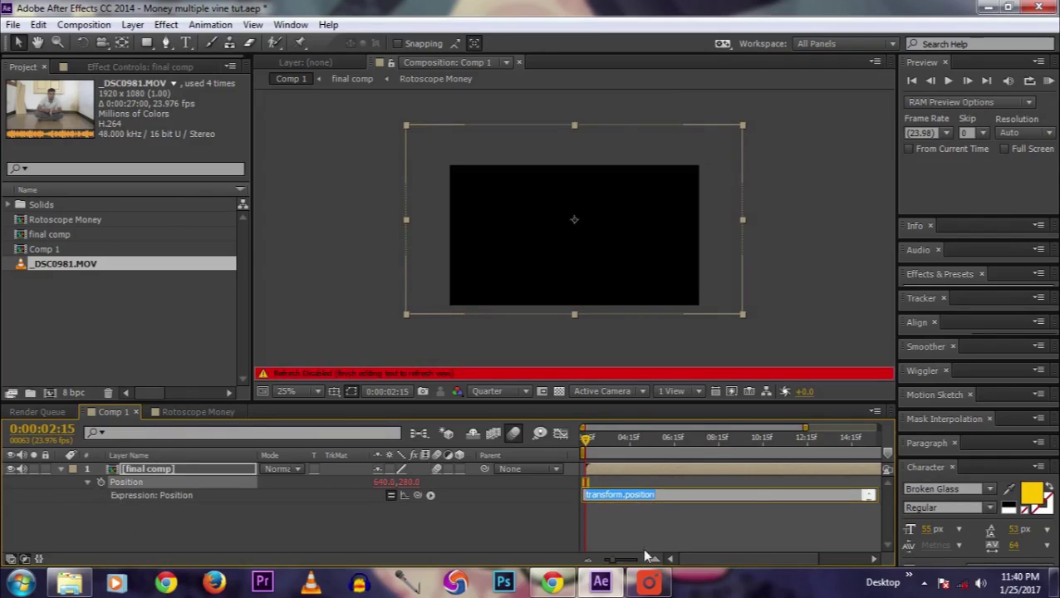
text(wi)
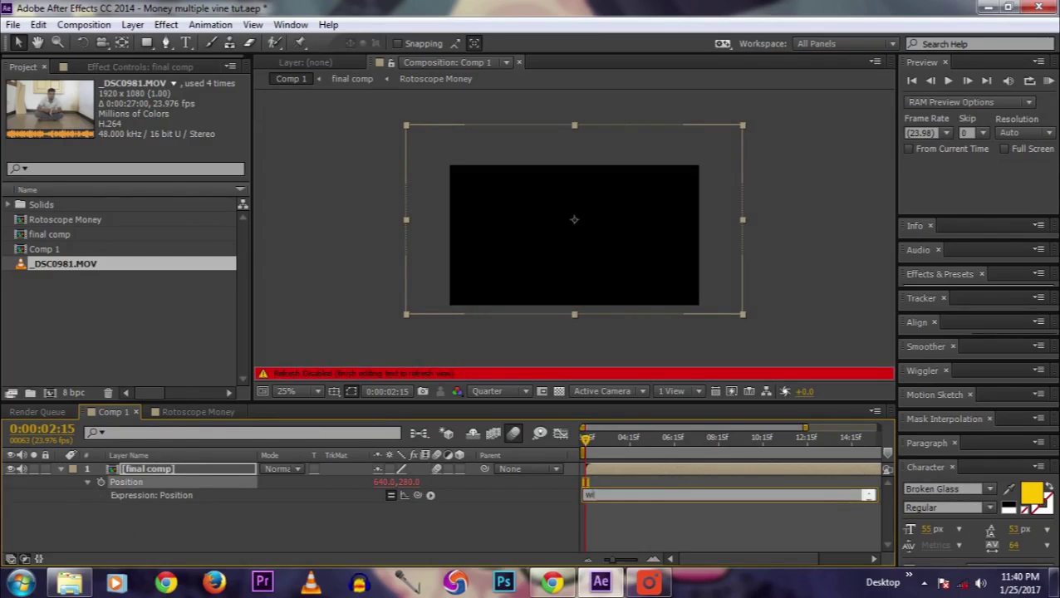
text(ggle(2)
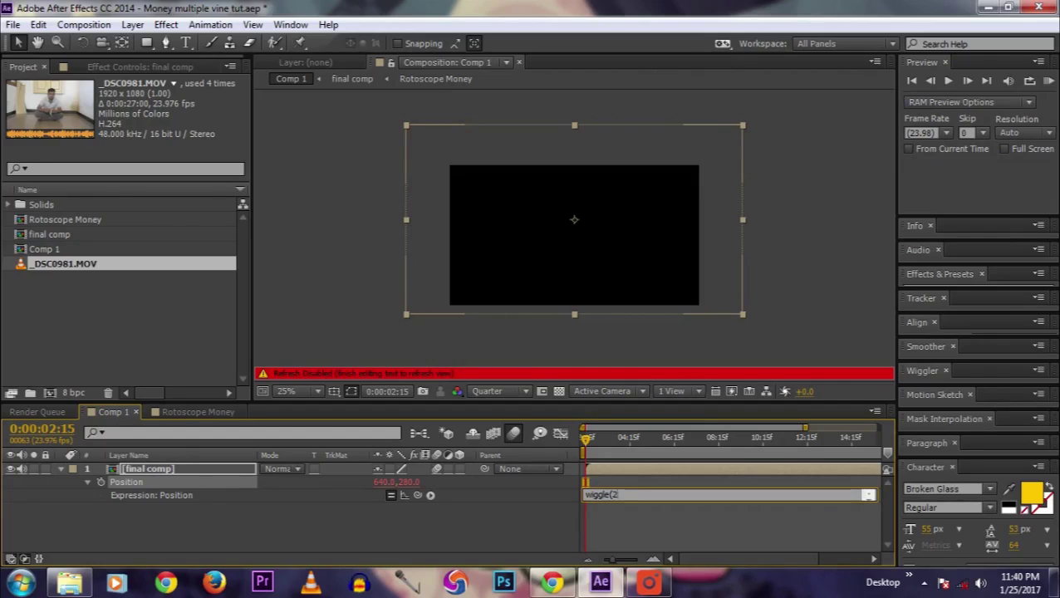
text(,20))
click(527, 521)
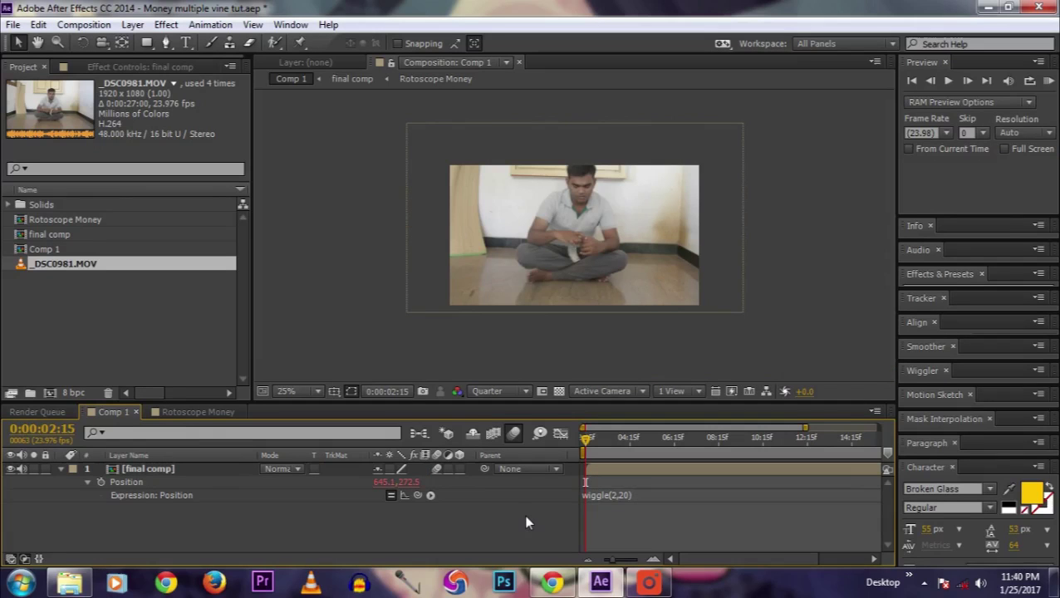
key(space)
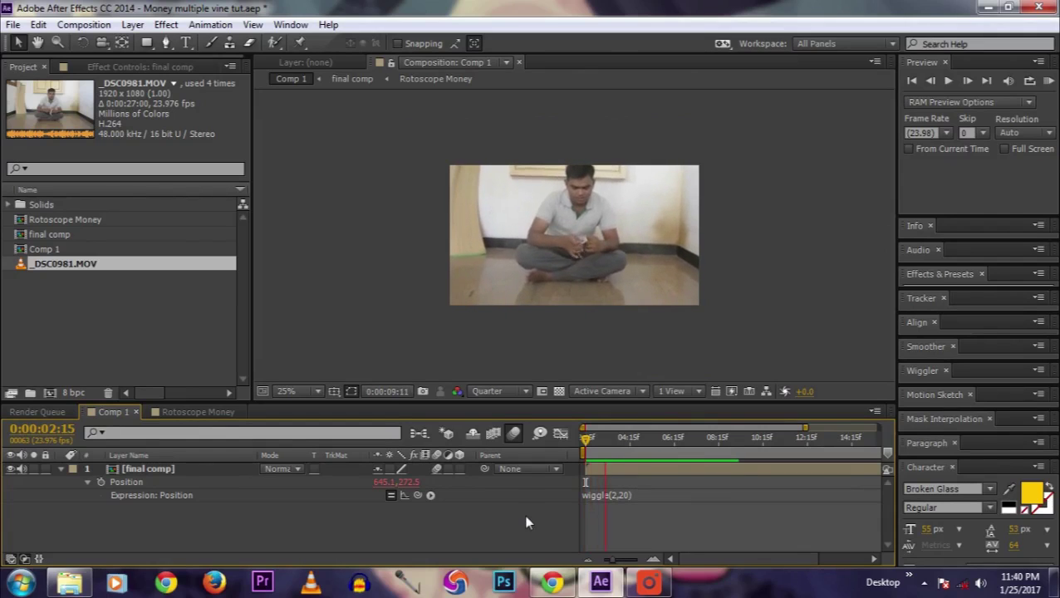
key(space)
Create a black 720 x 720 px square solid above the final comp layer in Comp 1.
right_click(150, 523)
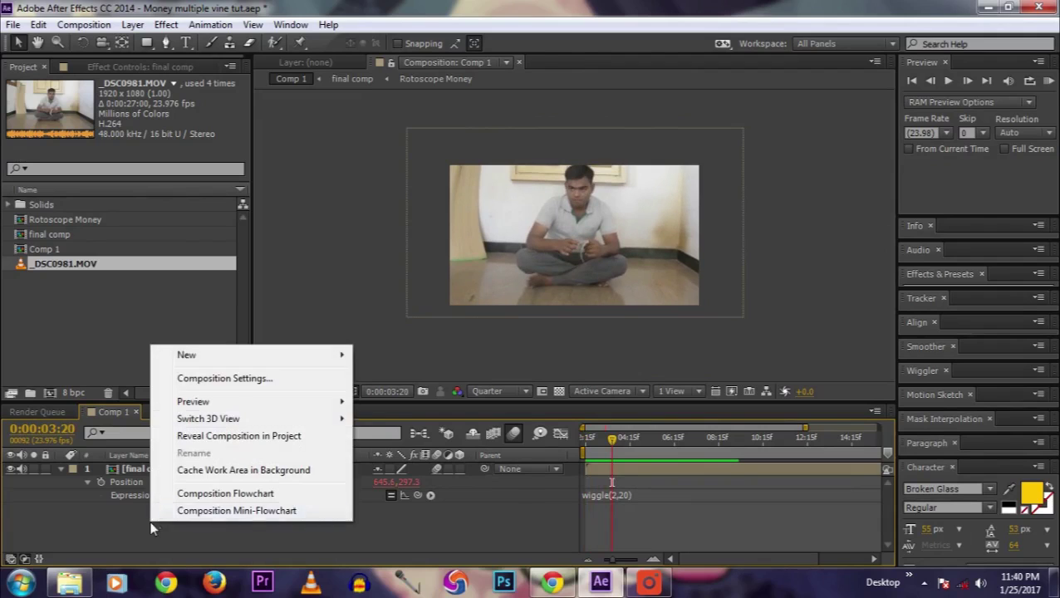
mouse_move(177, 358)
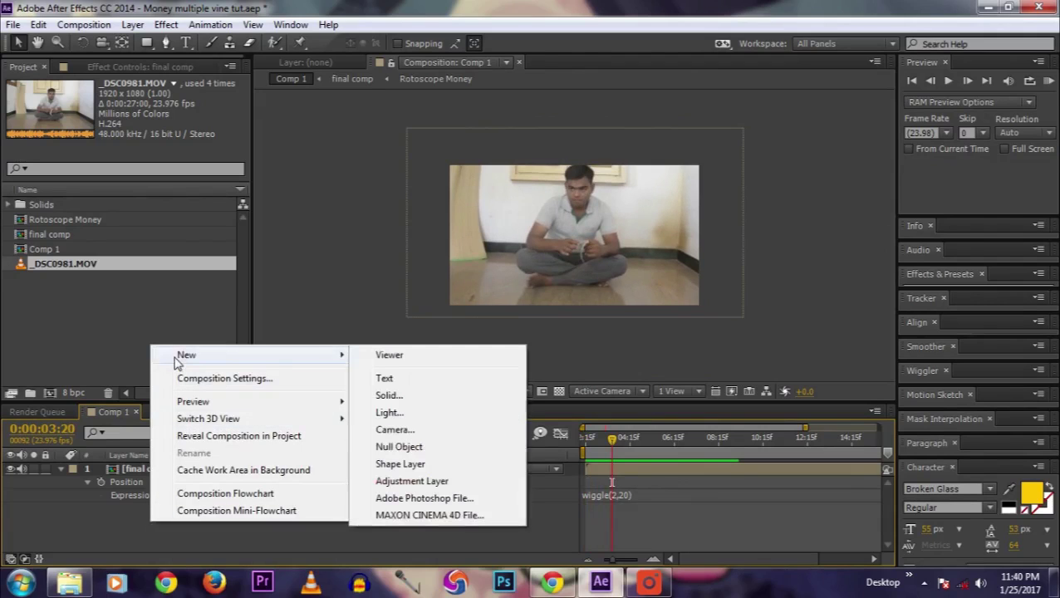
click(390, 396)
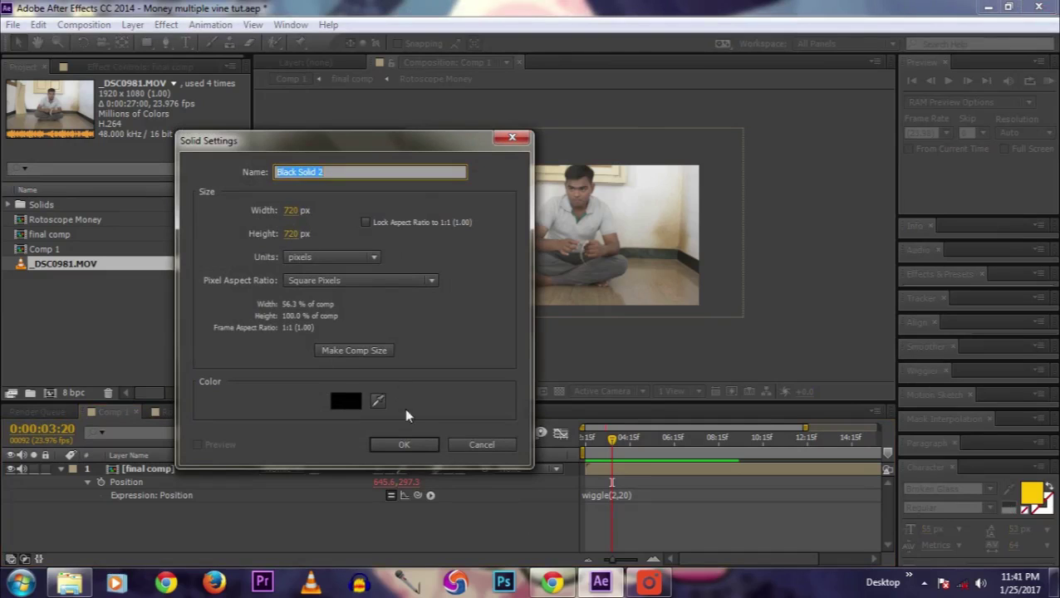
click(403, 444)
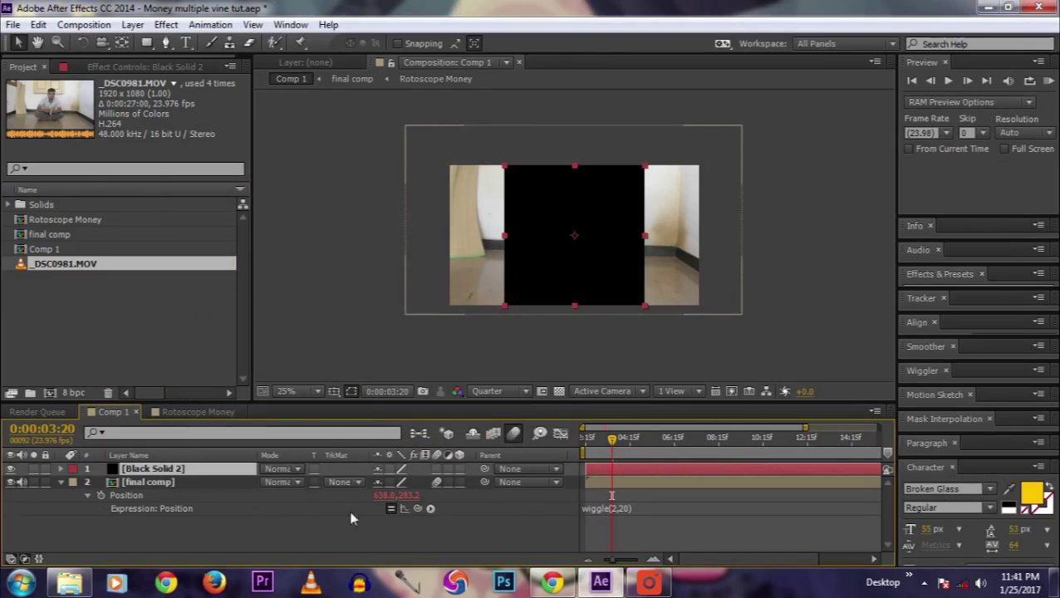
Set the final comp layer's track matte to Alpha Matte using the black solid and preview the square crop.
click(349, 482)
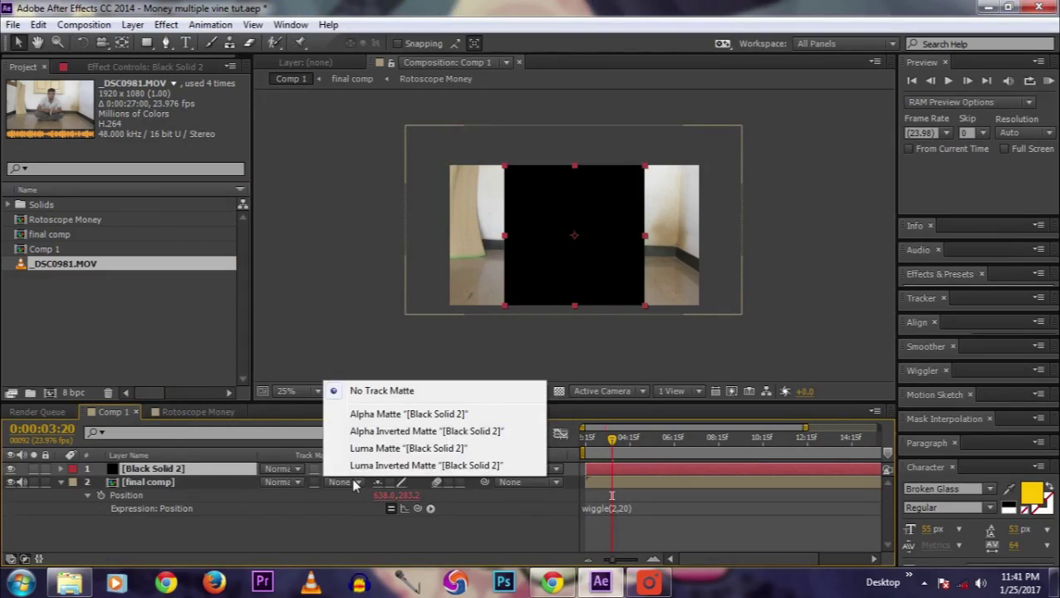
click(374, 416)
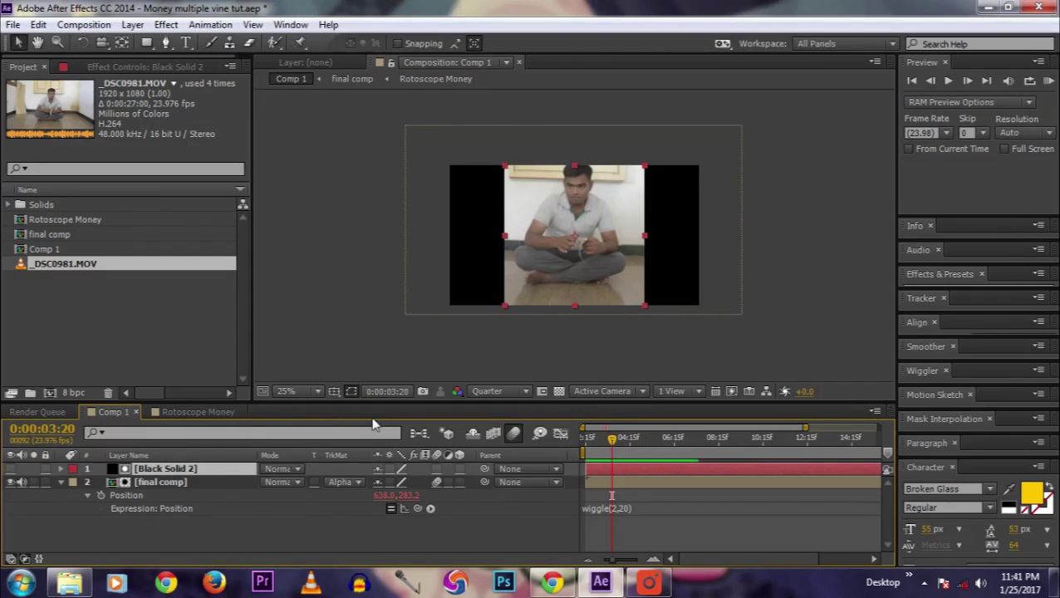
key(space)
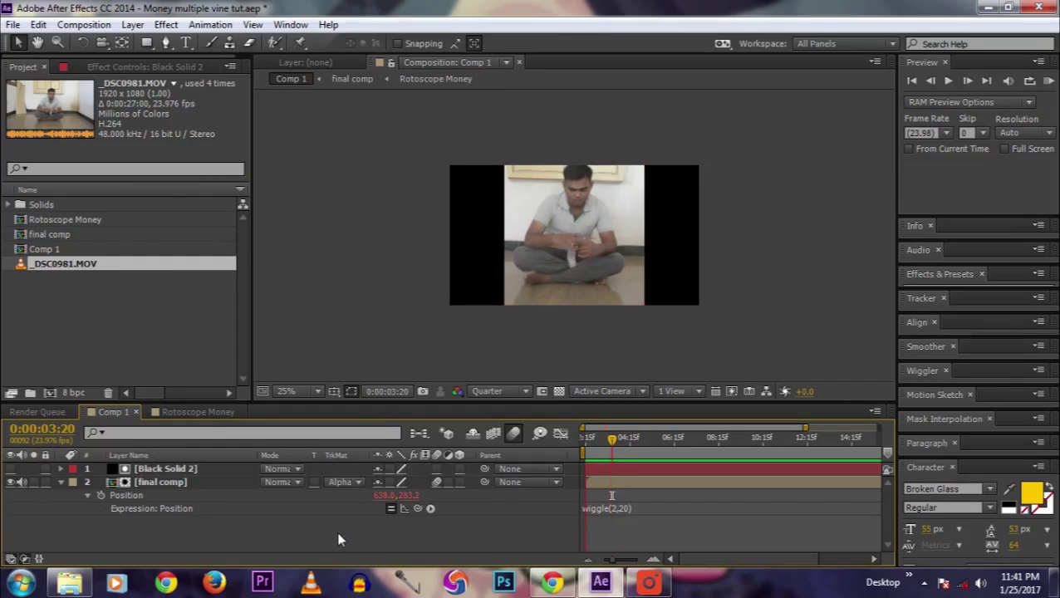